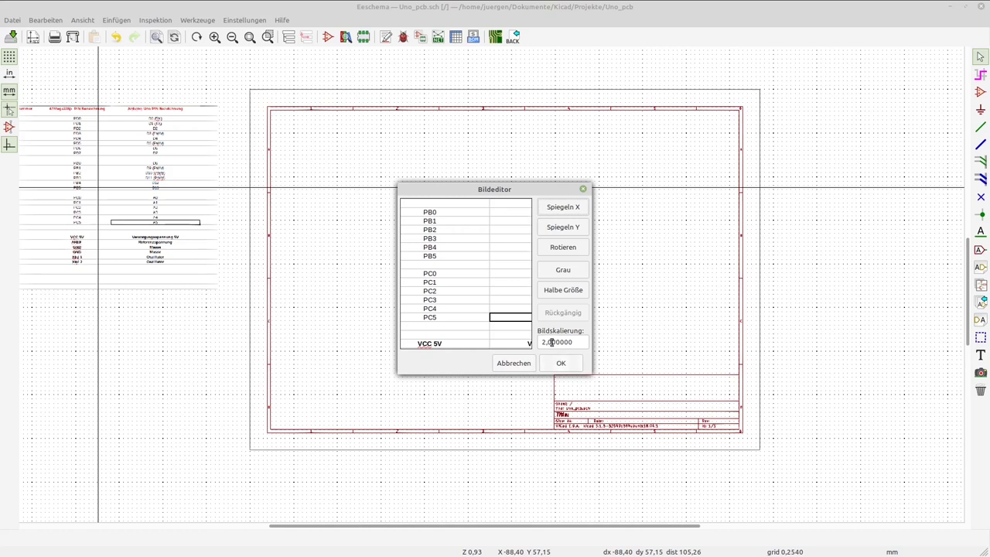
Scale the pin table image to 2,5 and move it toward the sheet so that it overlaps the left border.
{"action": "type", "text": "2,5"}
{"action": "left_click", "coordinate": [561, 365]}
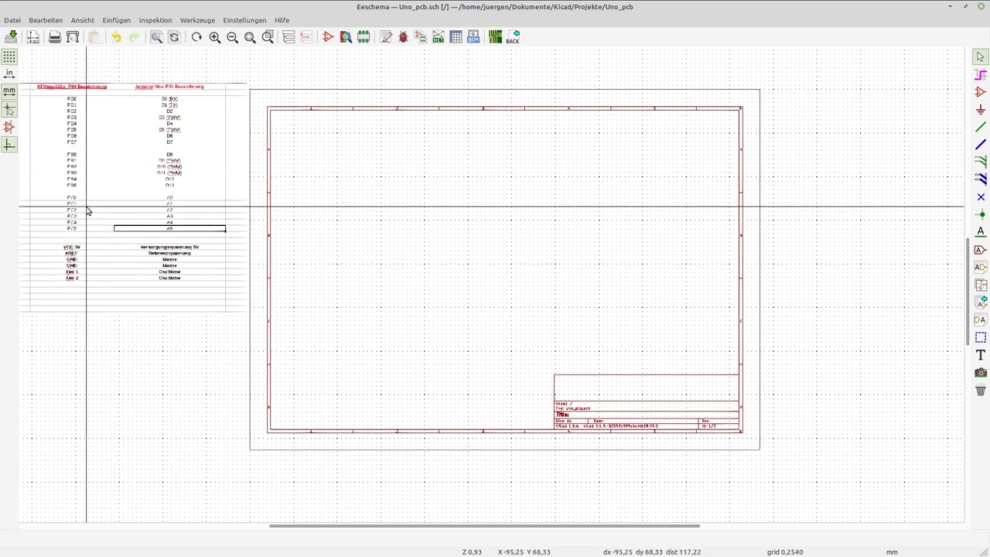
{"action": "left_click_drag", "start_coordinate": [88, 210], "coordinate": [128, 238]}
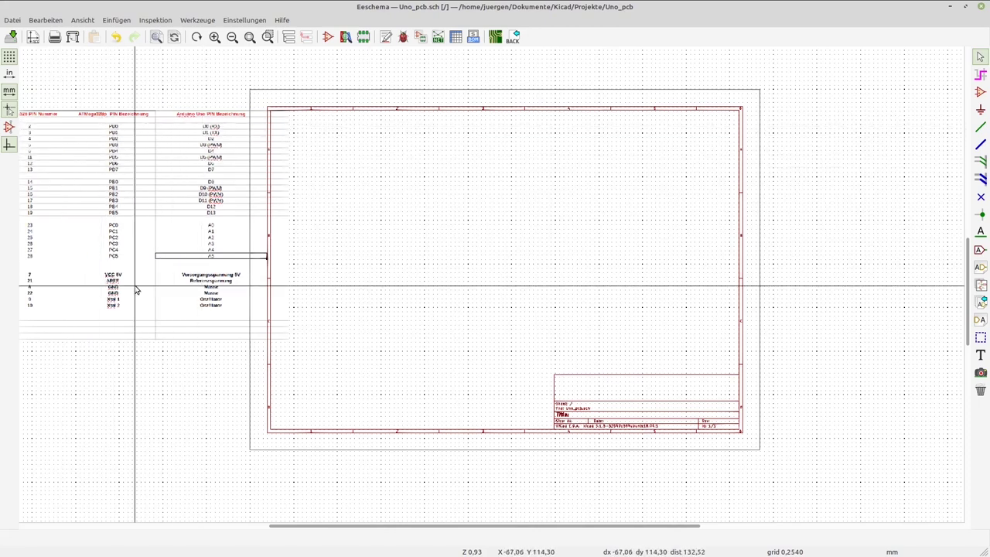
{"action": "scroll", "coordinate": [136, 290], "scroll_direction": "up", "scroll_amount": 1}
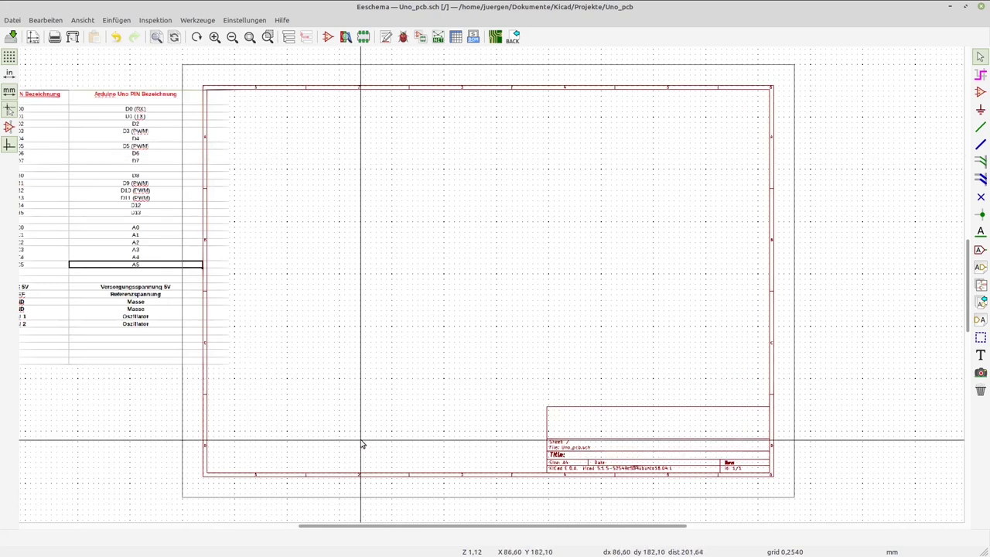
Switch to Exel_sheet_cheat.xlsx in LibreOffice Calc and examine the reference, Bezeichnung and Footprint columns of sheet Tabelle1.
{"action": "key", "text": "ctrl+alt+Up"}
{"action": "key", "text": "Right"}
{"action": "key", "text": "Right"}
{"action": "key", "text": "Return"}
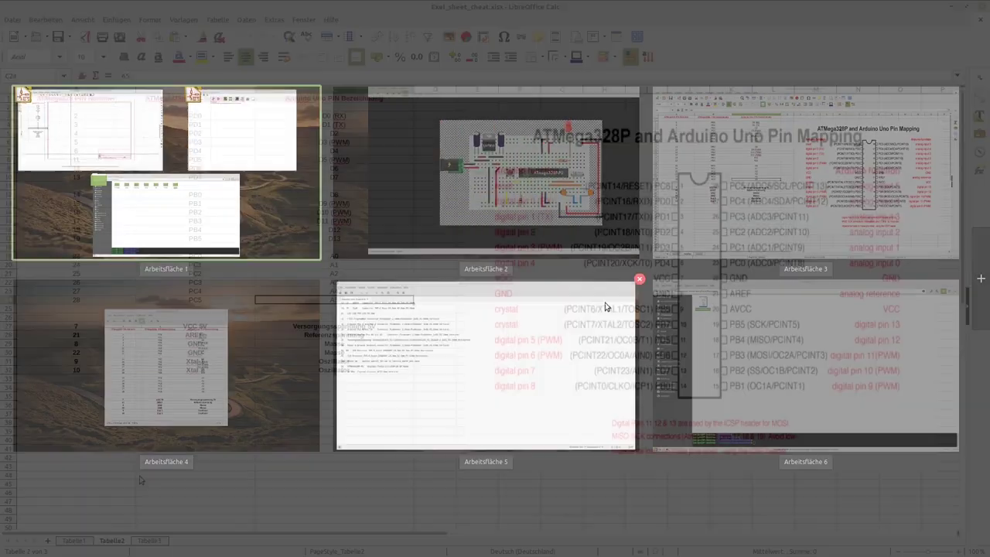
{"action": "left_click", "coordinate": [74, 540]}
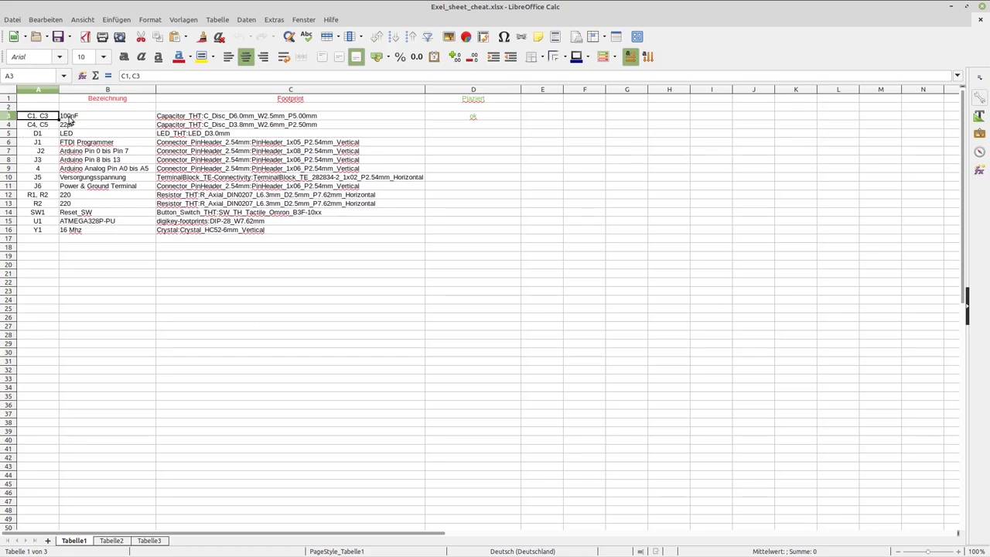
{"action": "left_click_drag", "start_coordinate": [36, 119], "coordinate": [37, 232]}
{"action": "left_click_drag", "start_coordinate": [83, 117], "coordinate": [85, 232]}
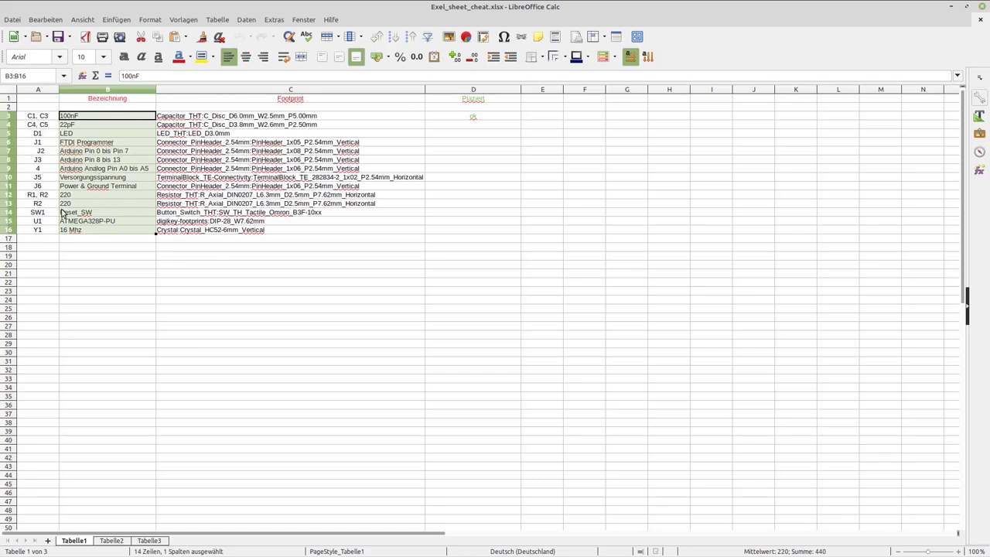
{"action": "left_click_drag", "start_coordinate": [284, 107], "coordinate": [270, 238]}
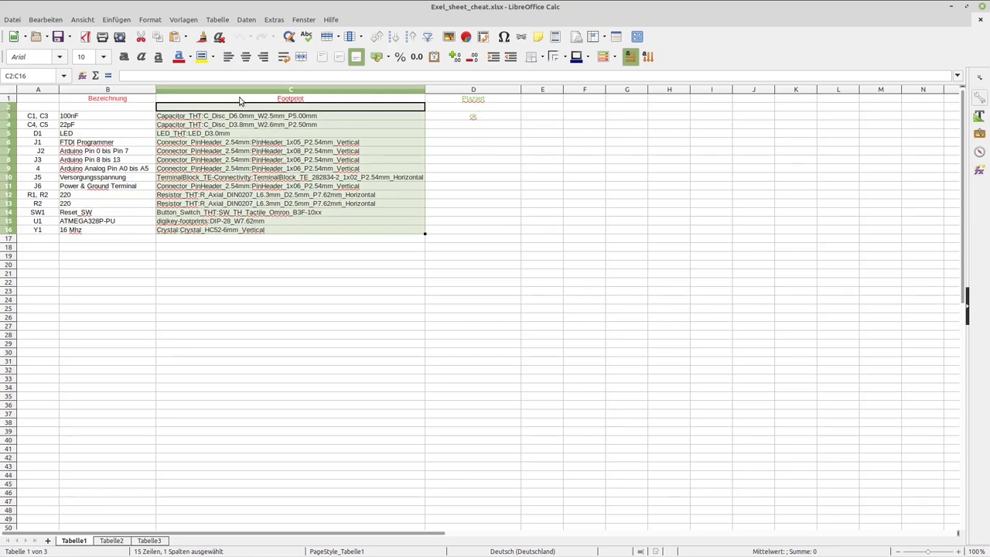
Clear the placement mark in cell D3 for capacitors C1 and C3.
{"action": "left_click", "coordinate": [476, 109]}
{"action": "left_click", "coordinate": [474, 120]}
{"action": "key", "text": "BackSpace"}
{"action": "key", "text": "Return"}
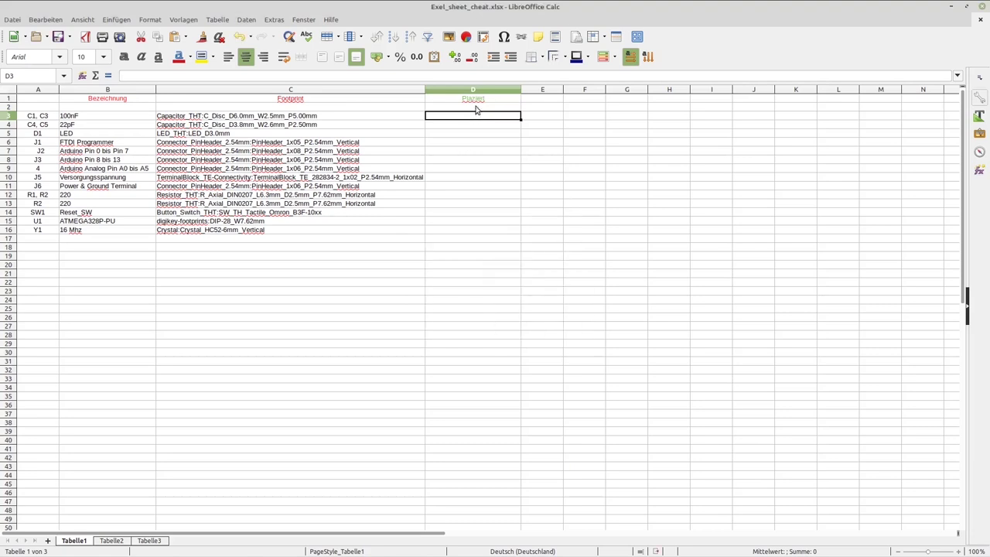
Enter OK as a trial placement mark in cell D3 and delete it again.
{"action": "left_click_drag", "start_coordinate": [475, 106], "coordinate": [472, 241]}
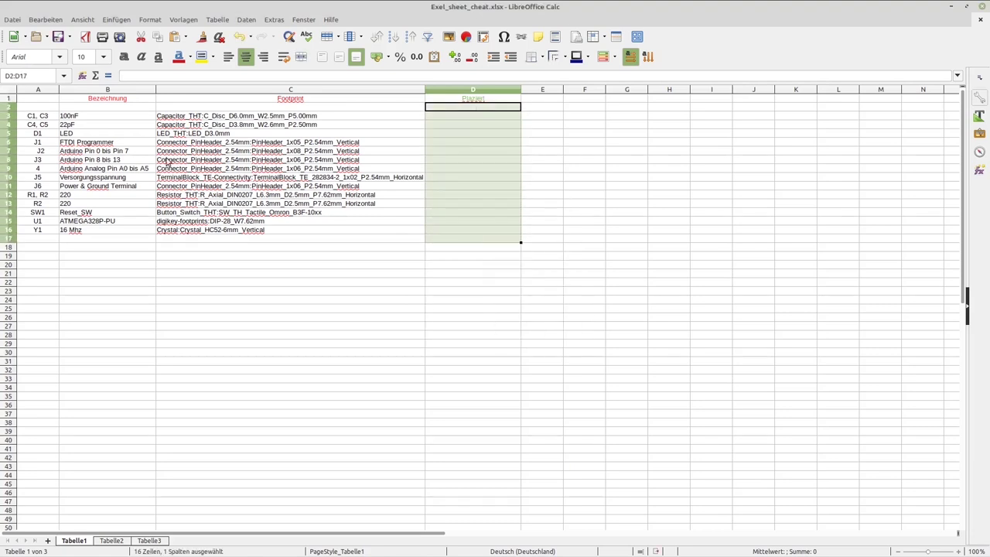
{"action": "left_click", "coordinate": [472, 120]}
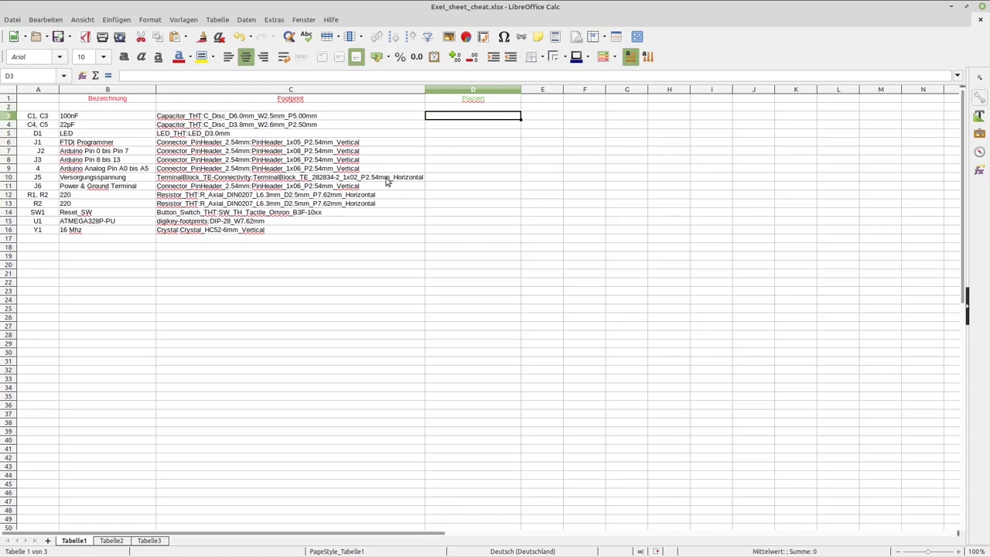
{"action": "type", "text": "o"}
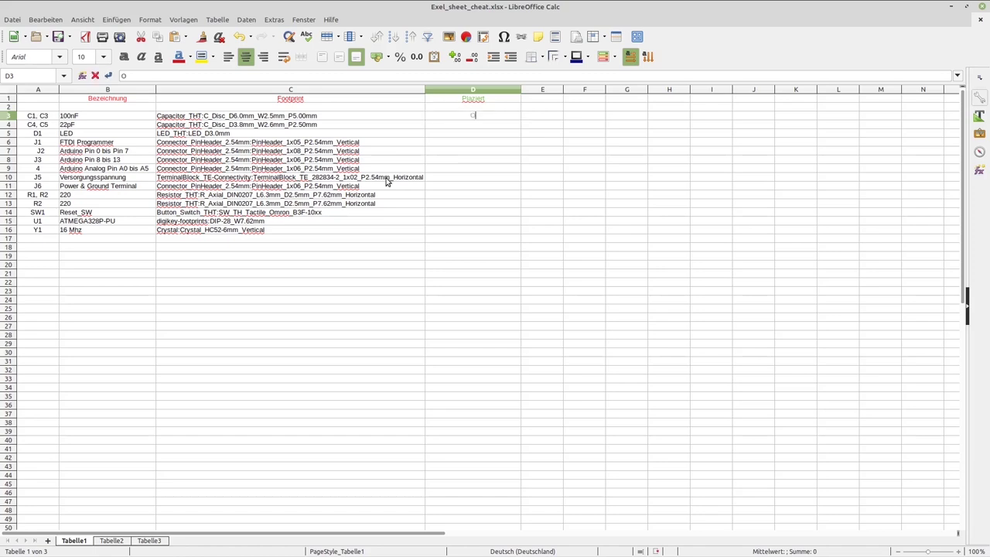
{"action": "key", "text": "Return"}
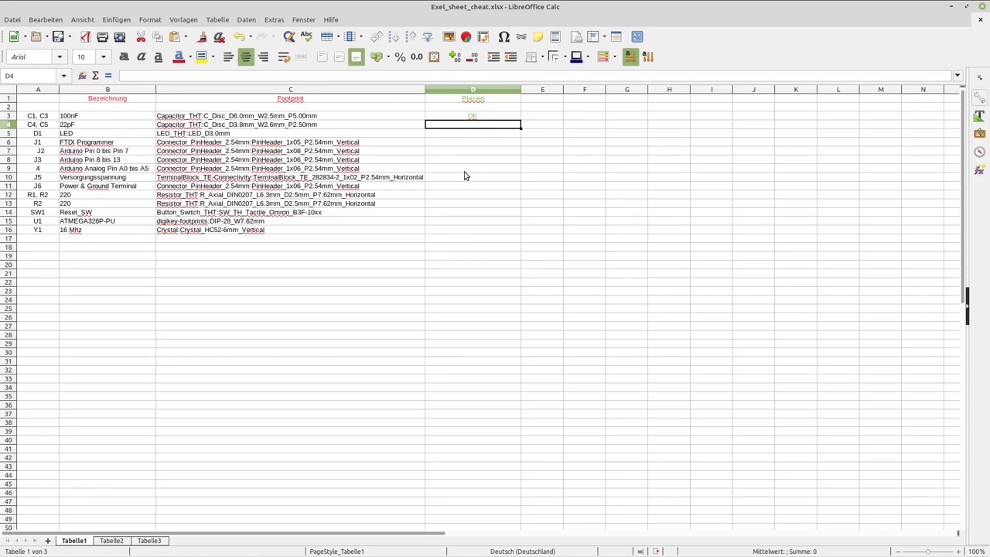
{"action": "left_click", "coordinate": [478, 117]}
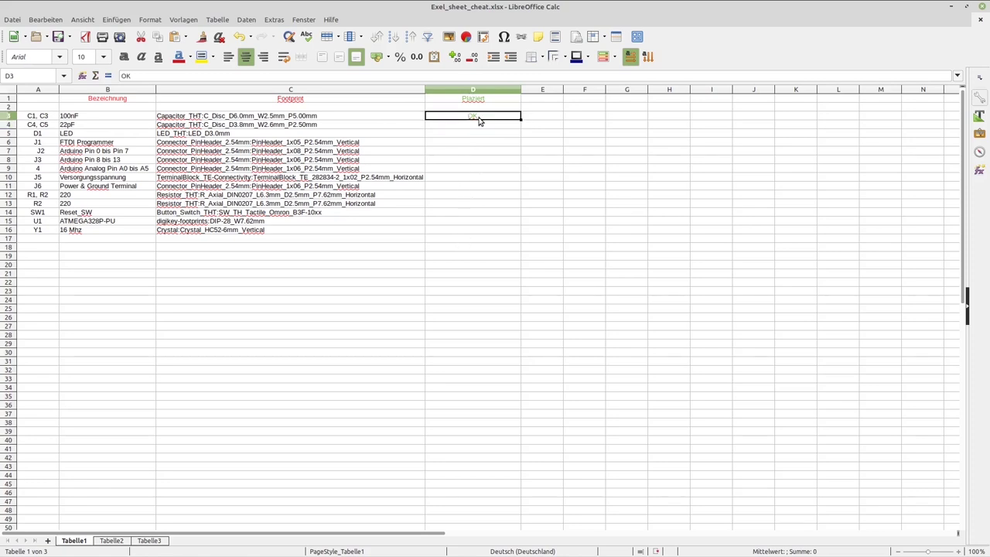
{"action": "key", "text": "BackSpace"}
{"action": "left_click", "coordinate": [499, 327]}
Switch back to the Uno_pcb schematic in Eeschema and inspect the sheet's title block.
{"action": "key", "text": "ctrl+alt+Up"}
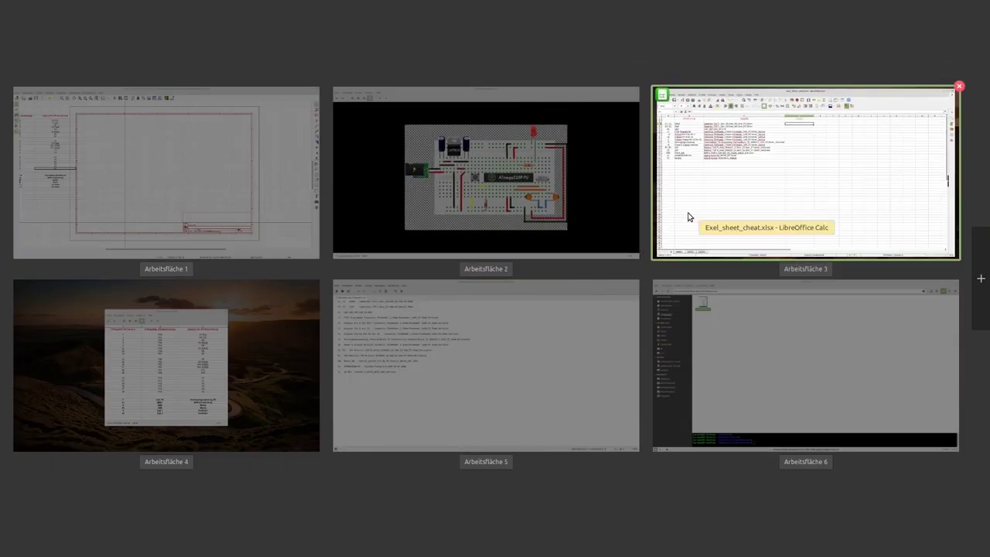
{"action": "left_click", "coordinate": [197, 161]}
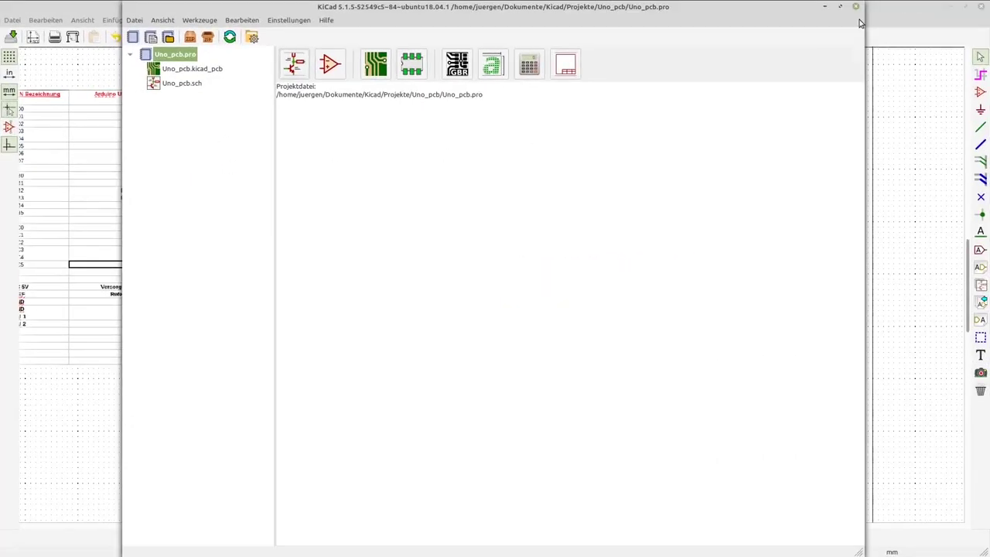
{"action": "left_click", "coordinate": [86, 234]}
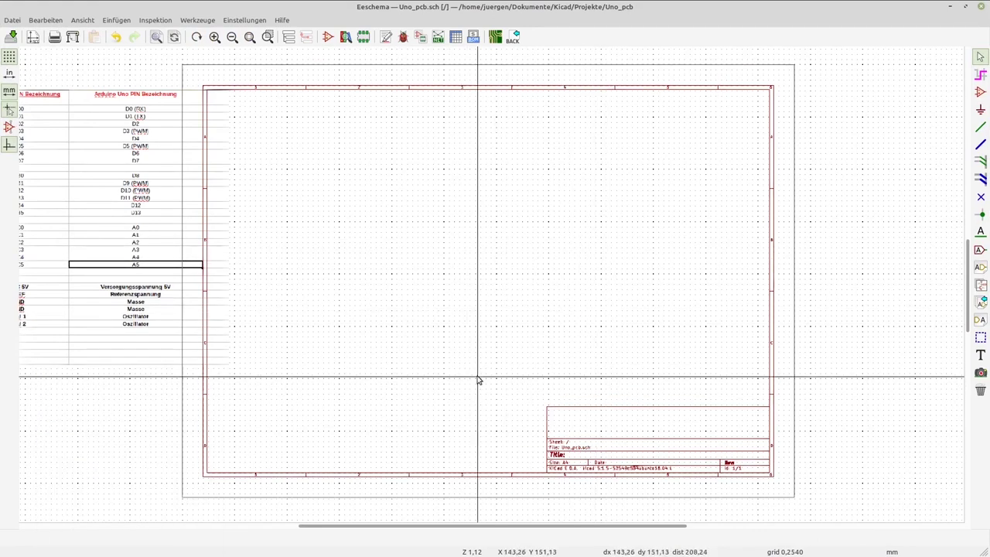
{"action": "scroll", "coordinate": [595, 456], "scroll_direction": "up", "scroll_amount": 5}
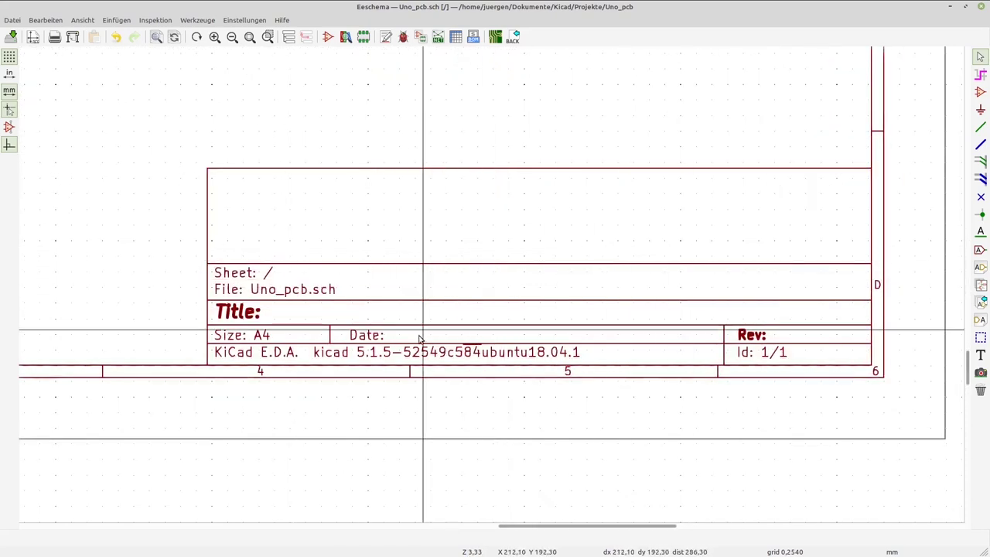
{"action": "scroll", "coordinate": [492, 287], "scroll_direction": "down", "scroll_amount": 2}
{"action": "scroll", "coordinate": [492, 288], "scroll_direction": "down", "scroll_amount": 5}
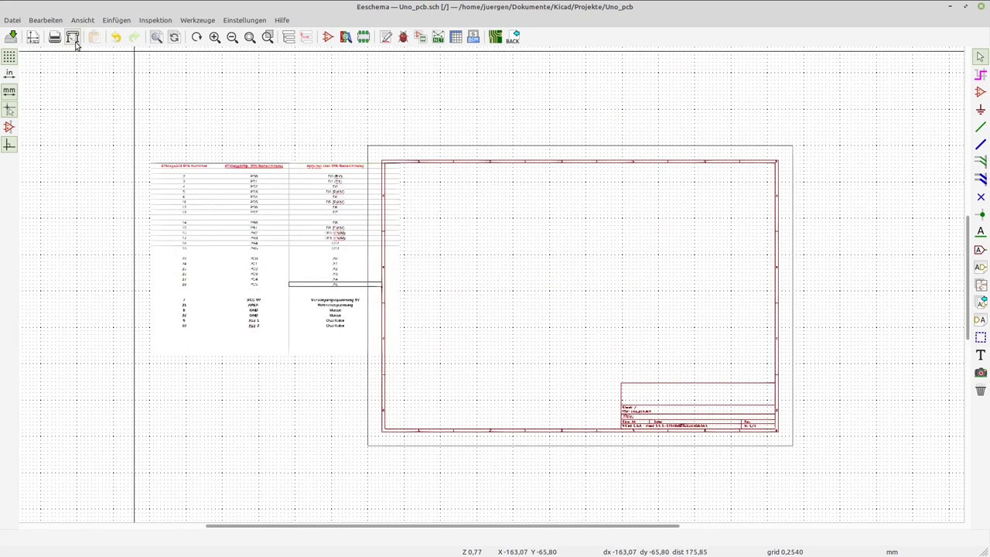
Fill the title block with date 2020-02-21, revision Vers. 1.0, title DIY Arduino Uno, company Smarthome yourself and the designers' credit as first comment.
{"action": "left_click", "coordinate": [34, 43]}
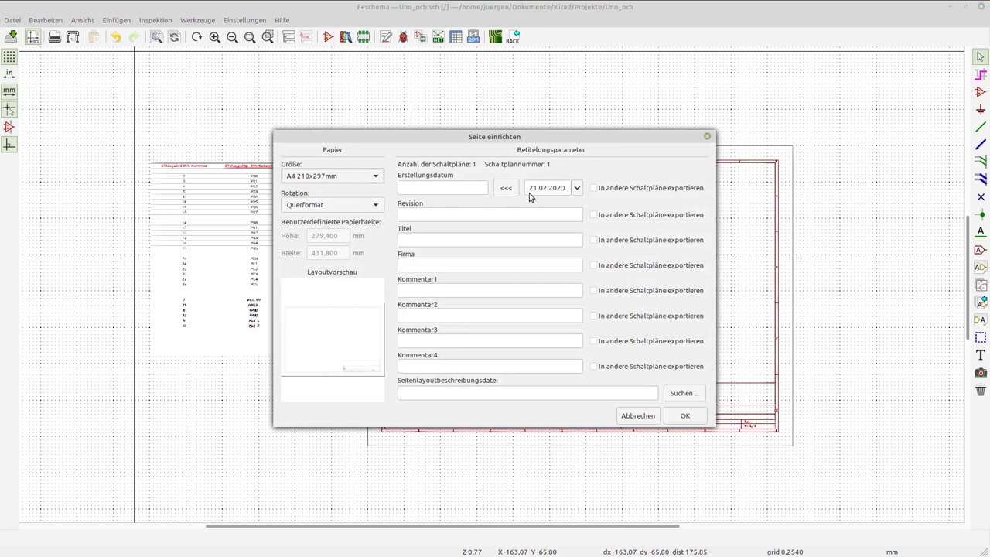
{"action": "left_click", "coordinate": [507, 189]}
{"action": "type", "text": "Vers. 1.0"}
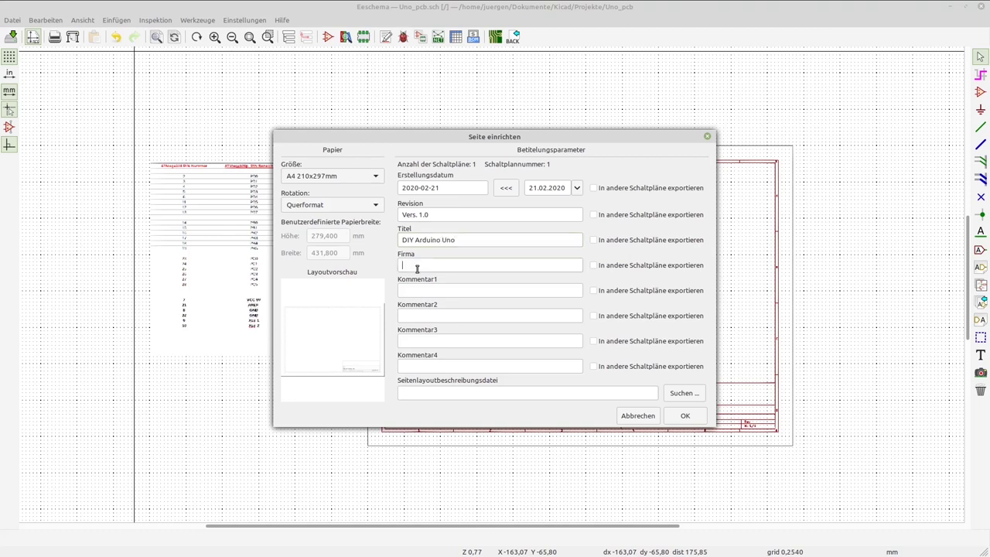
{"action": "type", "text": "marthome yourself"}
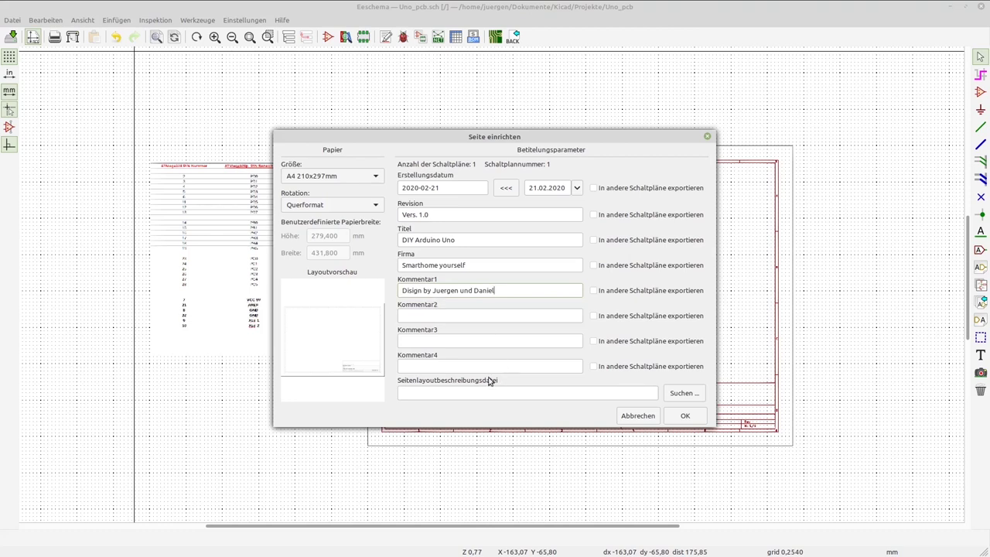
{"action": "left_click", "coordinate": [682, 415]}
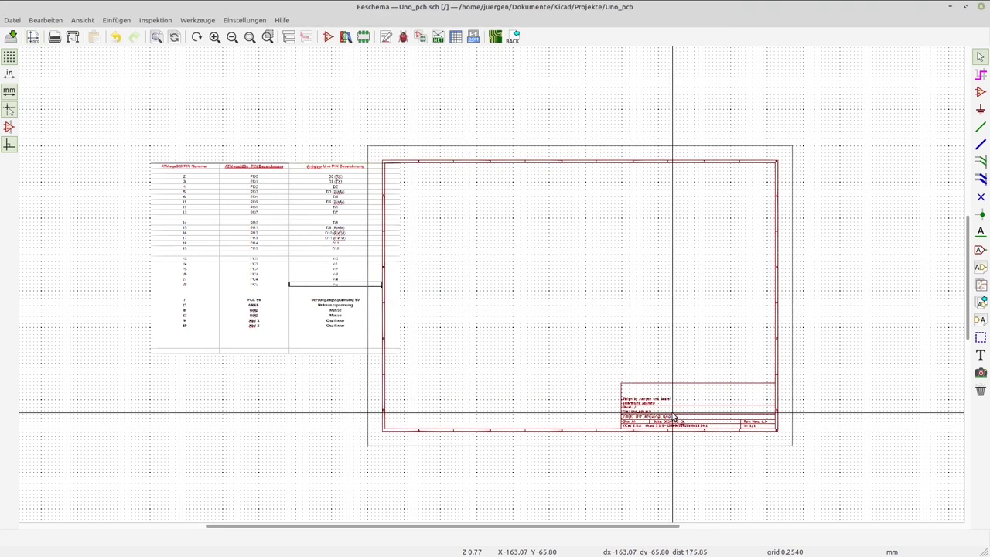
{"action": "scroll", "coordinate": [674, 418], "scroll_direction": "up", "scroll_amount": 6}
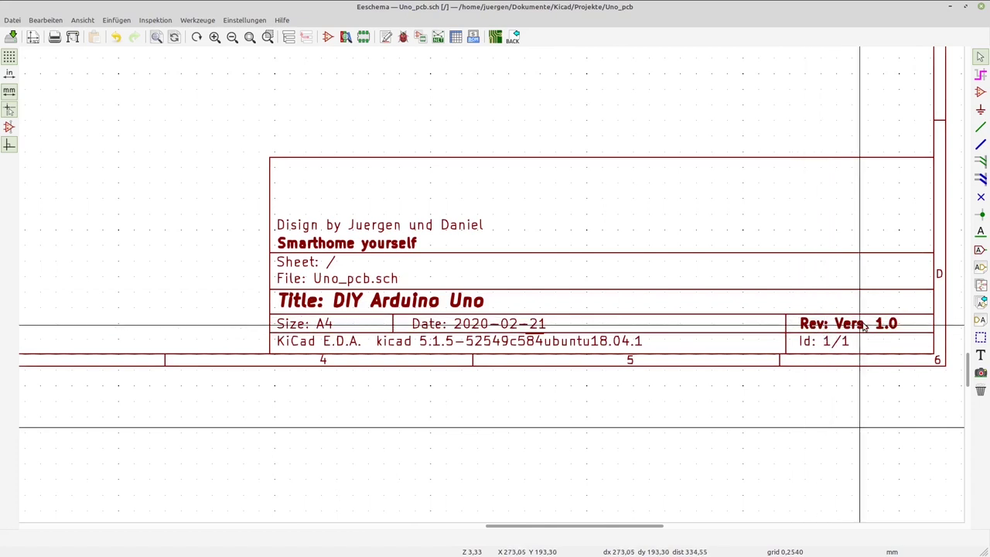
{"action": "scroll", "coordinate": [491, 288], "scroll_direction": "down", "scroll_amount": 5}
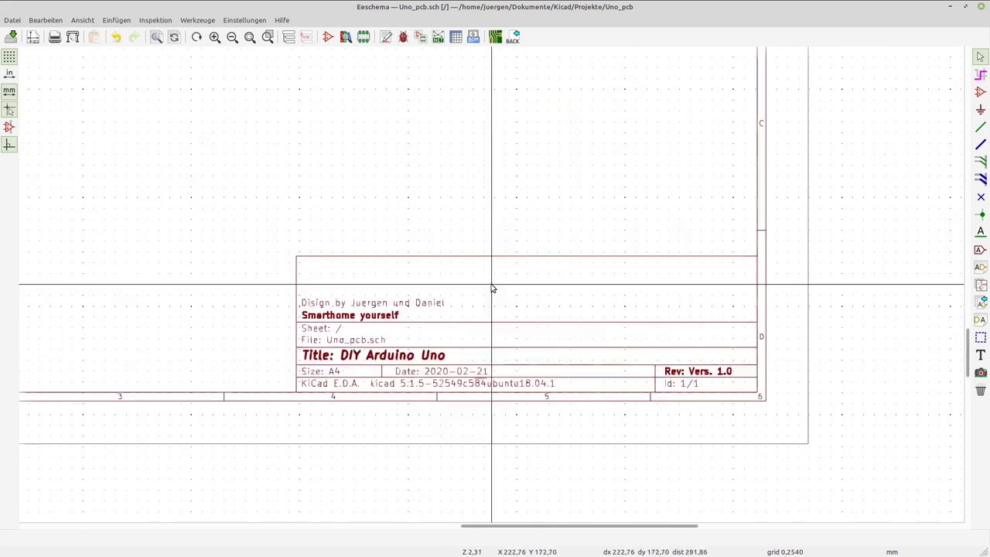
Move the pin table image farther away from the drawing sheet, clear of its left border, and show the whole sheet.
{"action": "left_click", "coordinate": [268, 36]}
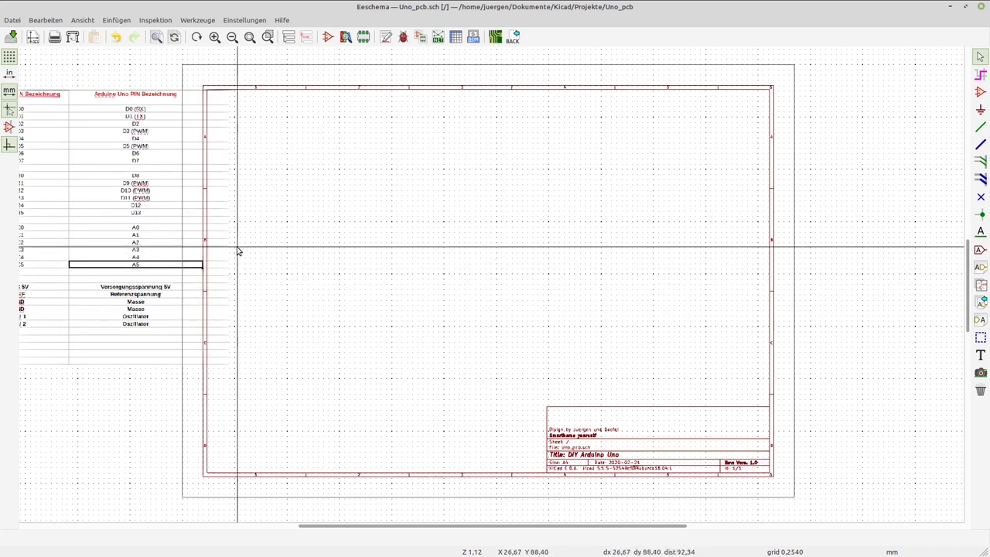
{"action": "middle_click_drag", "start_coordinate": [38, 160], "coordinate": [512, 245]}
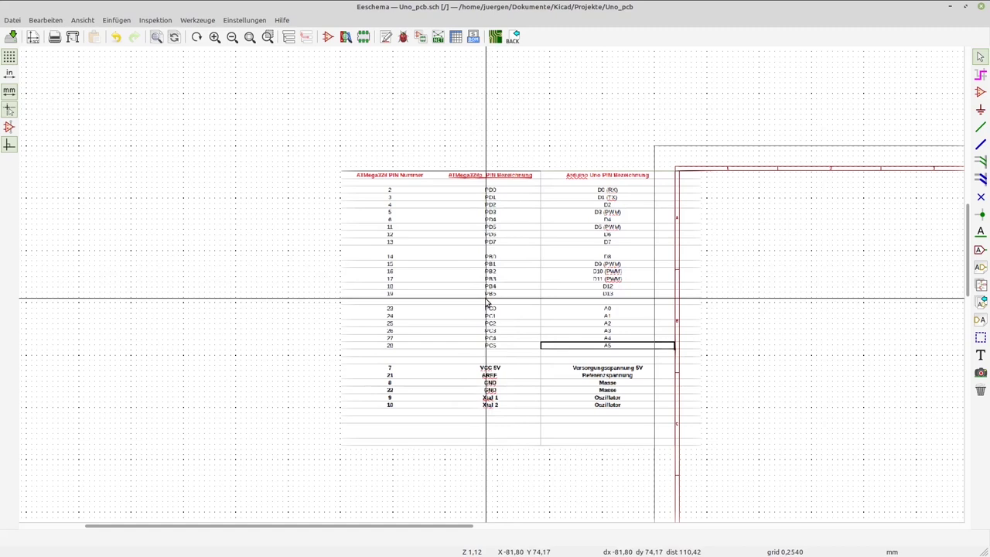
{"action": "left_click_drag", "start_coordinate": [485, 302], "coordinate": [105, 160]}
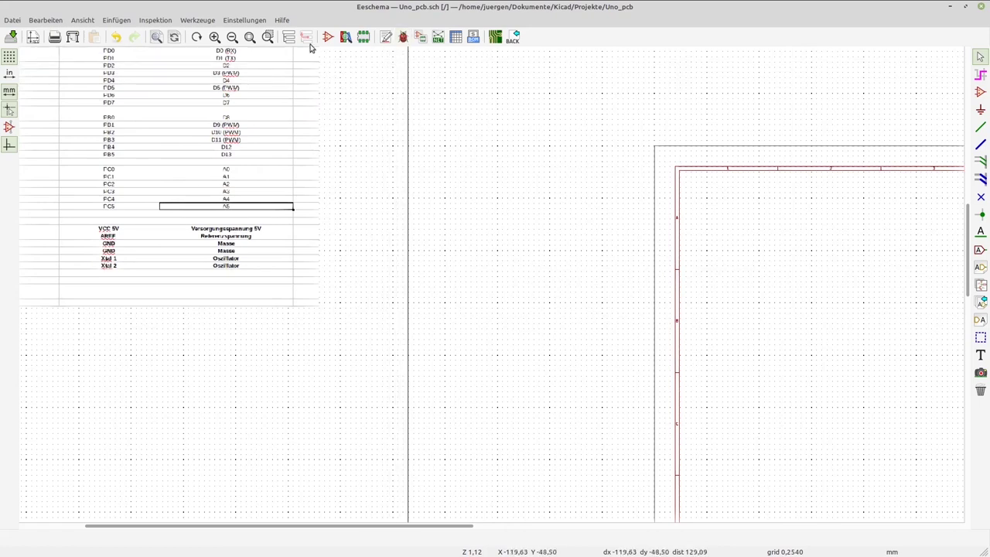
{"action": "left_click", "coordinate": [249, 38]}
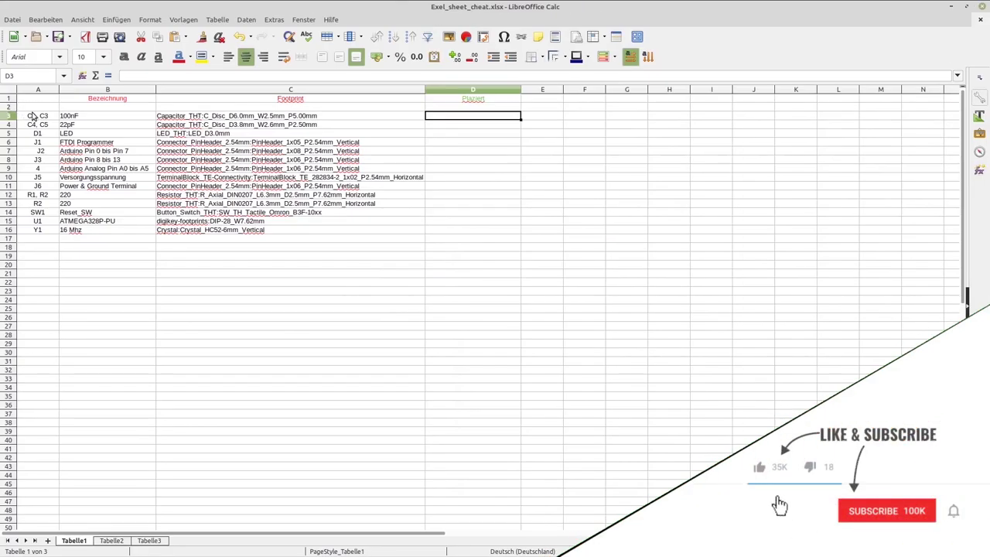
Consult the two capacitor rows in the Calc parts list, and back in Eeschema place an unpolarized capacitor C near the sheet's lower-left corner.
{"action": "left_click_drag", "start_coordinate": [33, 117], "coordinate": [288, 126]}
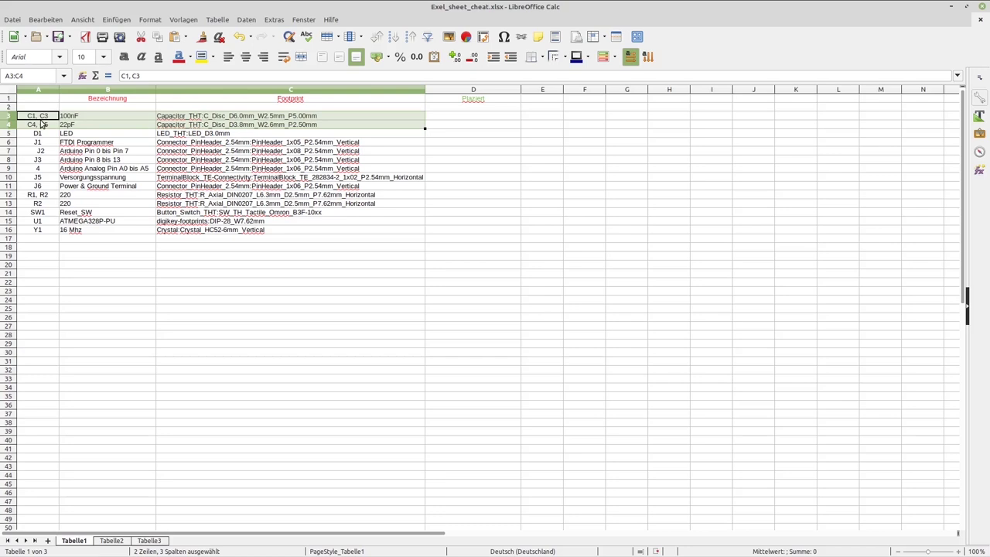
{"action": "key", "text": "ctrl+alt+Left"}
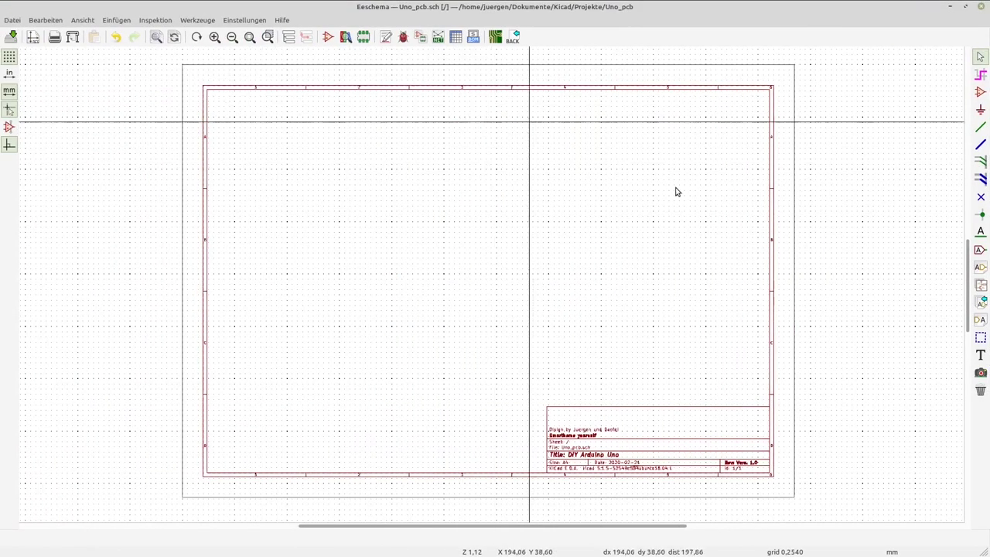
{"action": "left_click", "coordinate": [981, 93]}
{"action": "left_click", "coordinate": [463, 248]}
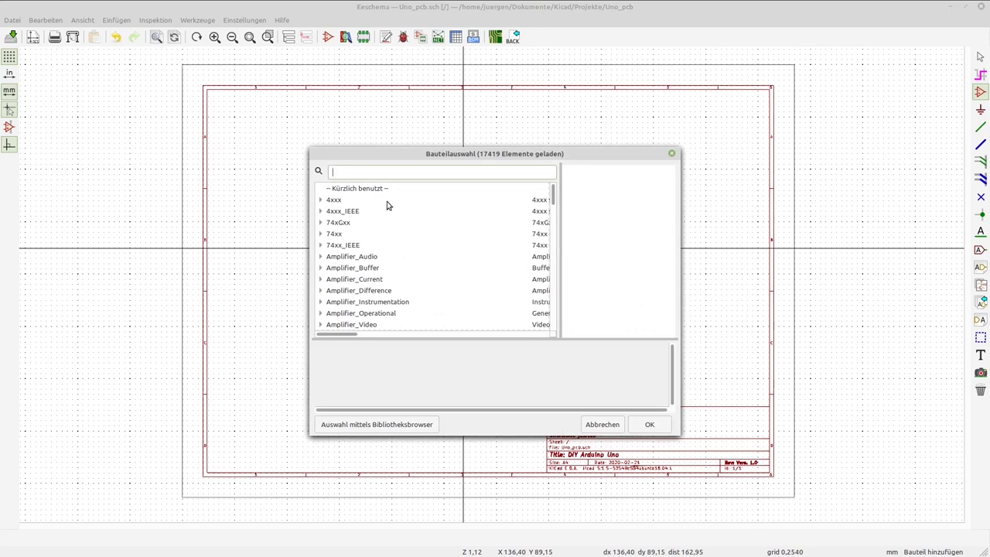
{"action": "type", "text": "c"}
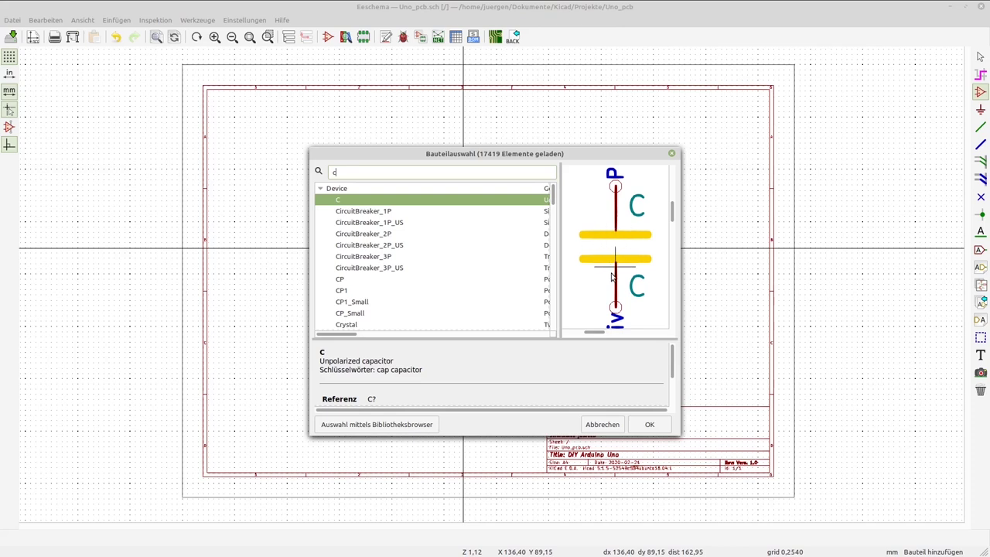
{"action": "left_click", "coordinate": [649, 424]}
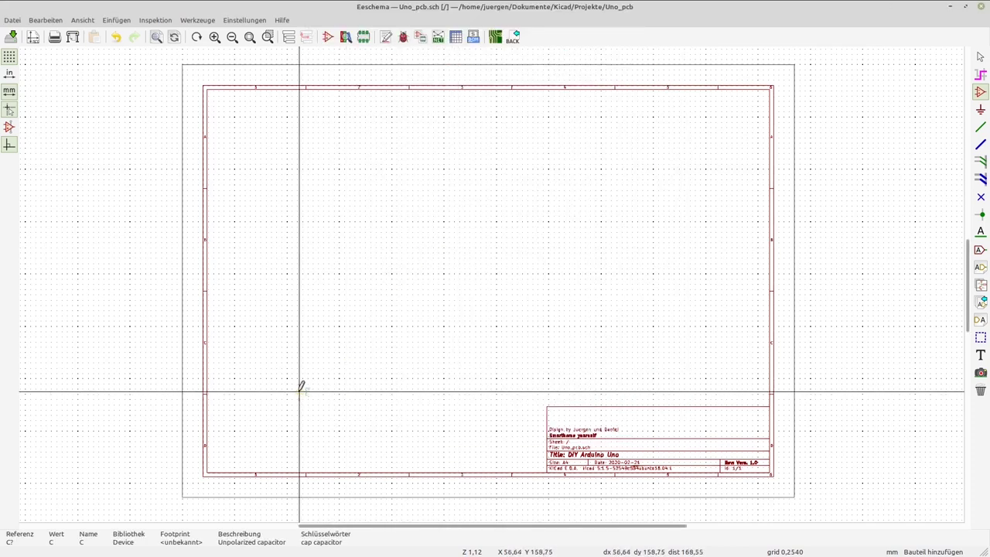
{"action": "left_click", "coordinate": [246, 428]}
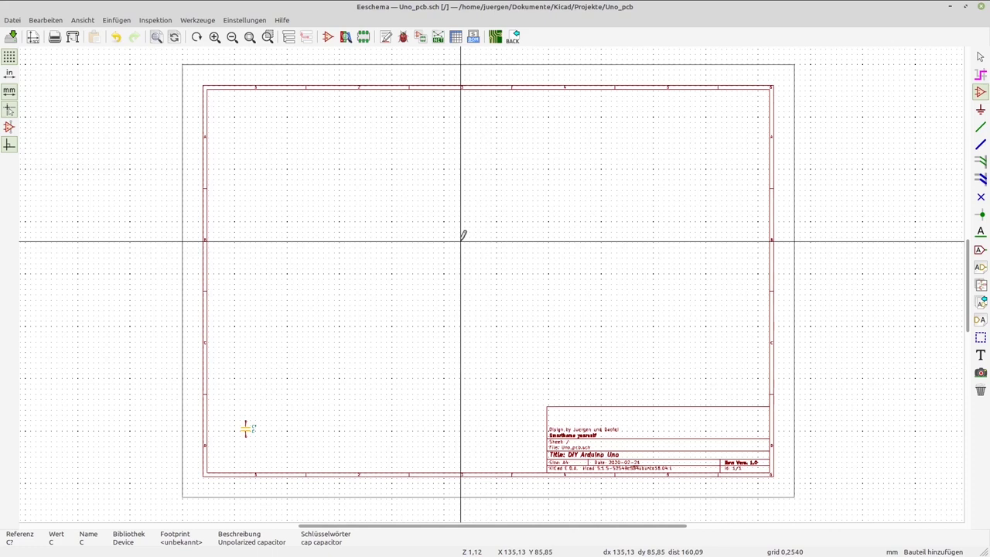
Place a second unpolarized capacitor C from the Device library directly beside the existing one near the sheet's lower-left corner.
{"action": "left_click", "coordinate": [460, 241]}
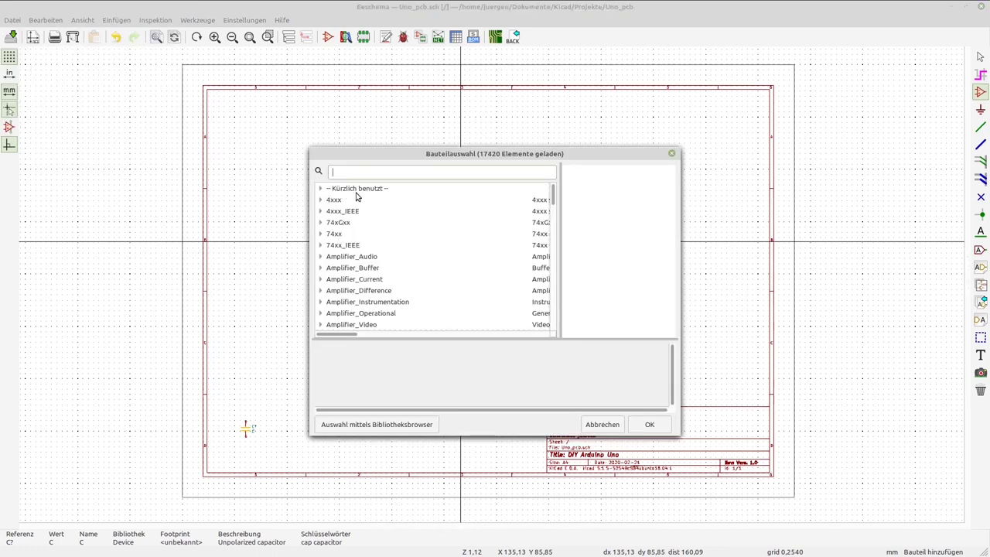
{"action": "type", "text": "c"}
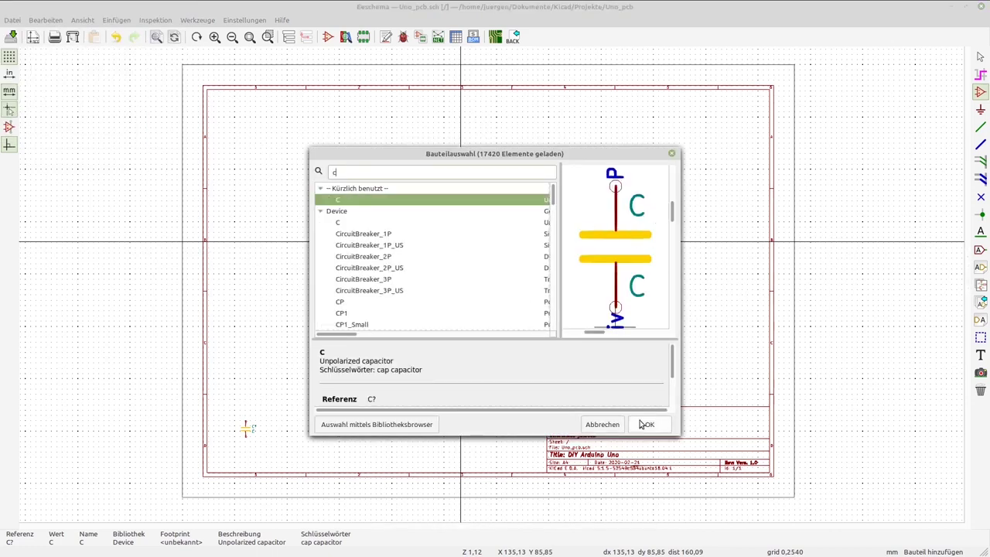
{"action": "left_click", "coordinate": [648, 423]}
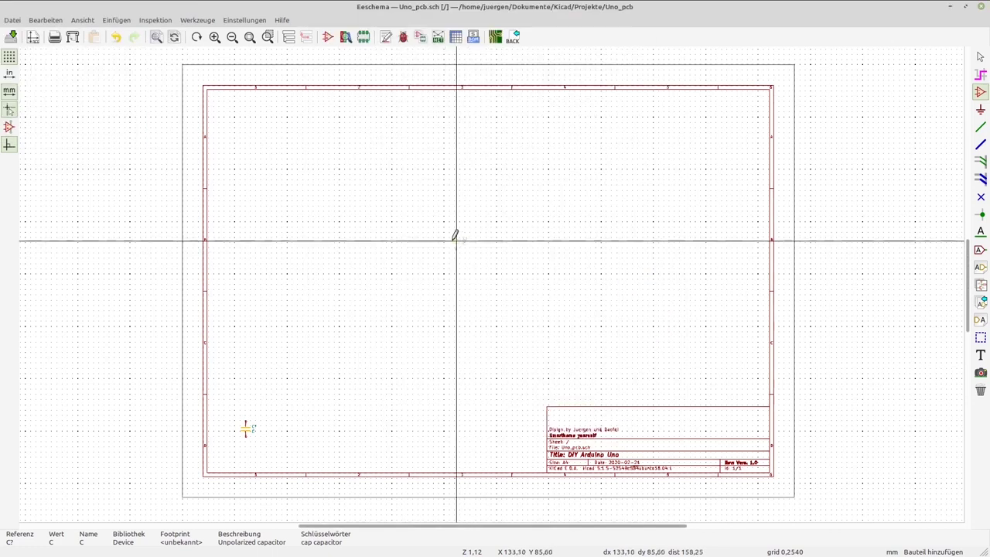
{"action": "left_click", "coordinate": [274, 427]}
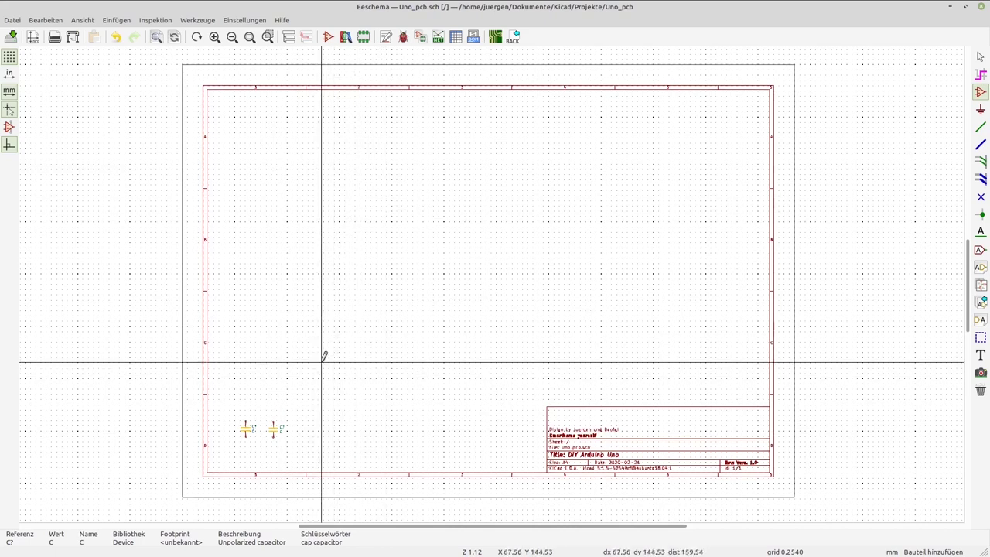
Copy the capacitor three times to the right, extending the row to five evenly lined-up capacitors.
{"action": "scroll", "coordinate": [276, 440], "scroll_direction": "up", "scroll_amount": 1}
{"action": "scroll", "coordinate": [447, 271], "scroll_direction": "up", "scroll_amount": 2}
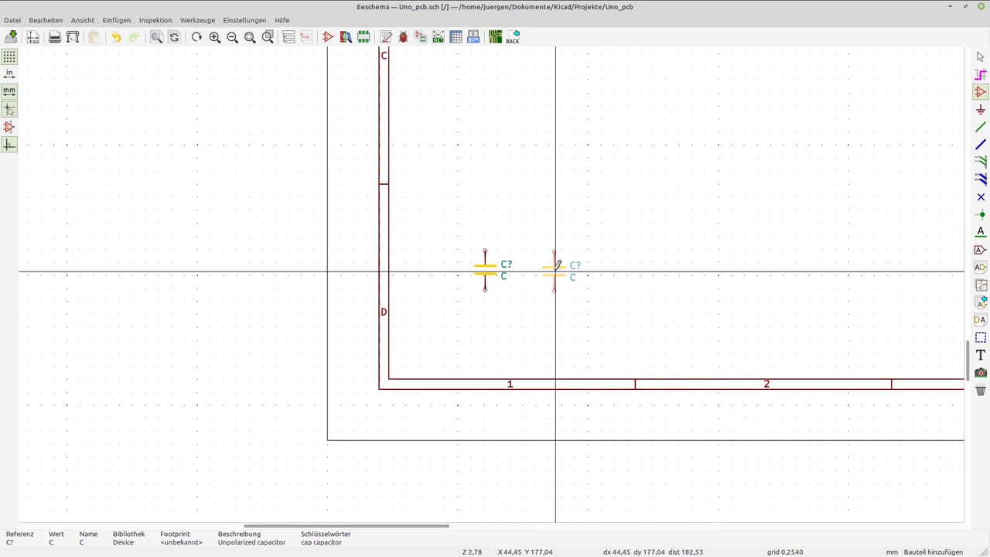
{"action": "left_click", "coordinate": [554, 272]}
{"action": "left_click", "coordinate": [615, 272]}
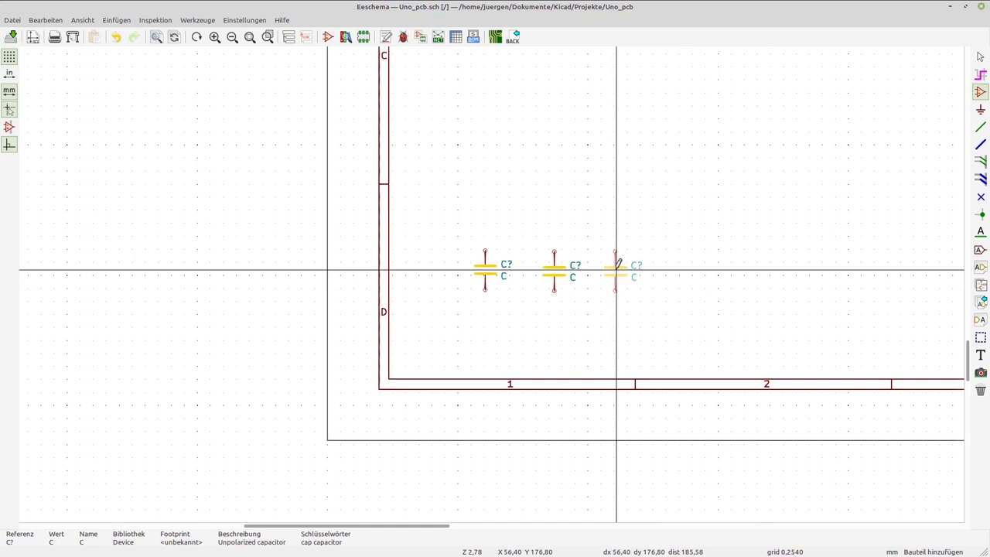
{"action": "left_click", "coordinate": [675, 269]}
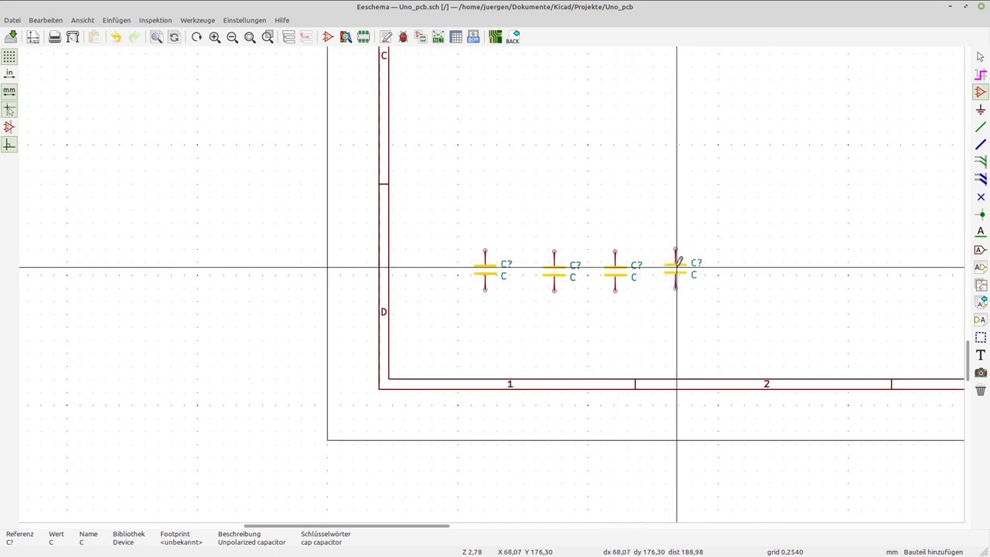
{"action": "key", "text": "c"}
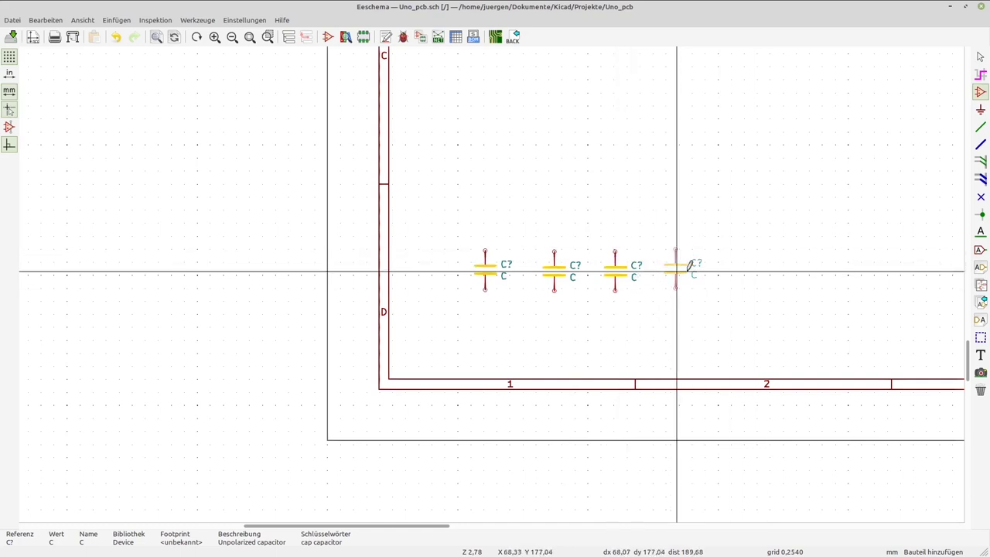
{"action": "left_click", "coordinate": [726, 272]}
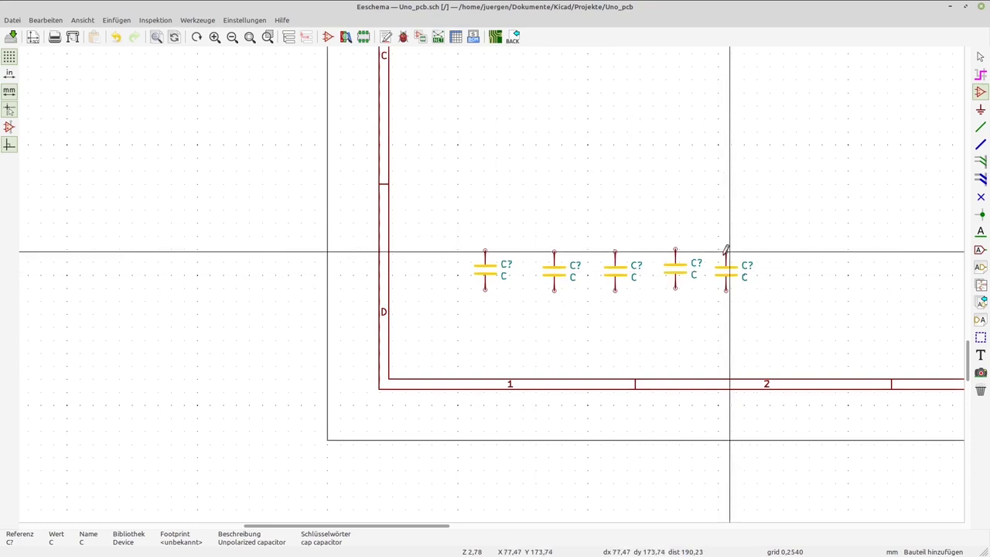
Switch to the Calc parts list and enter platziert in the Plaziert column for the C1, C3 and C4, C5 rows.
{"action": "scroll", "coordinate": [497, 273], "scroll_direction": "down", "scroll_amount": 1}
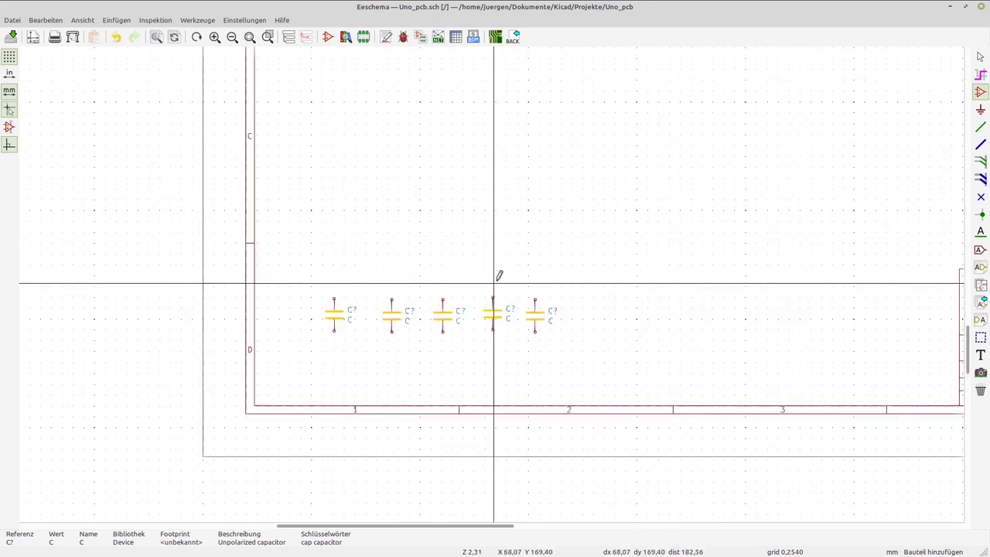
{"action": "scroll", "coordinate": [503, 258], "scroll_direction": "down", "scroll_amount": 2}
{"action": "scroll", "coordinate": [550, 262], "scroll_direction": "down", "scroll_amount": 2}
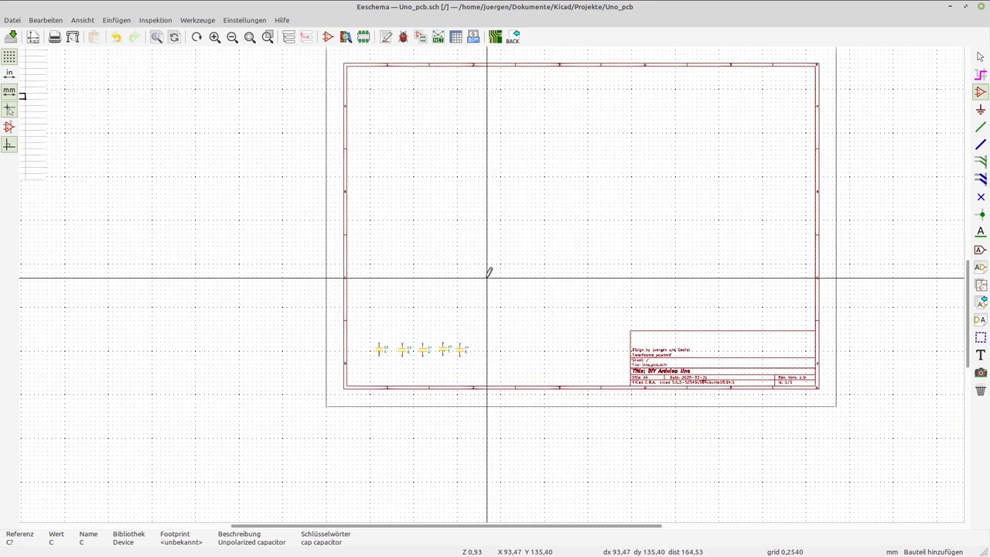
{"action": "key", "text": "ctrl+alt+Right"}
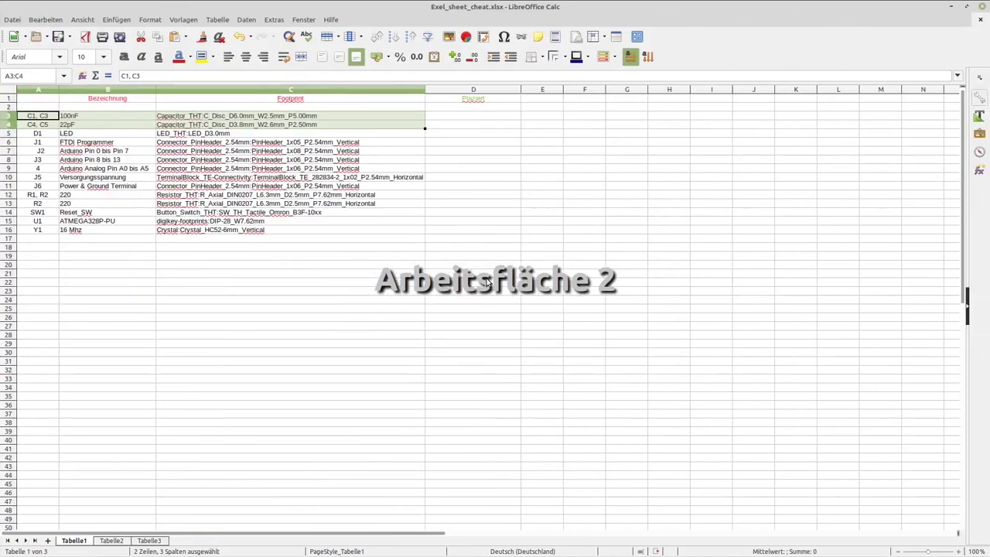
{"action": "left_click", "coordinate": [465, 117]}
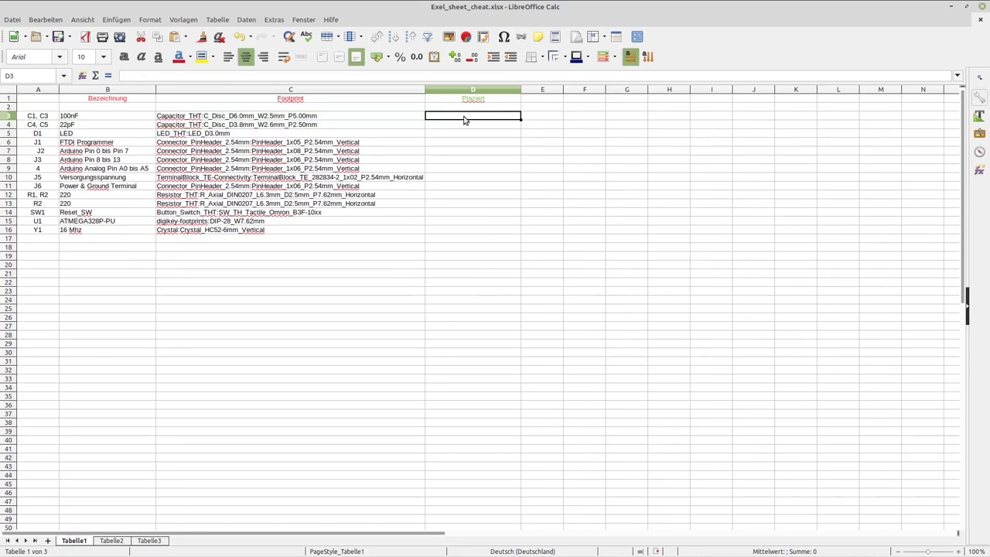
{"action": "type", "text": "platziert"}
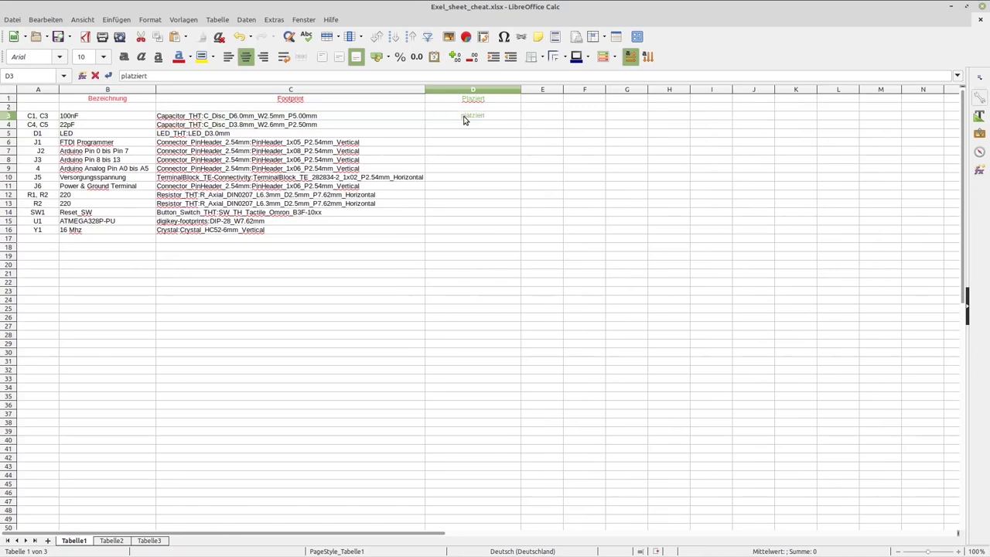
{"action": "key", "text": "Return"}
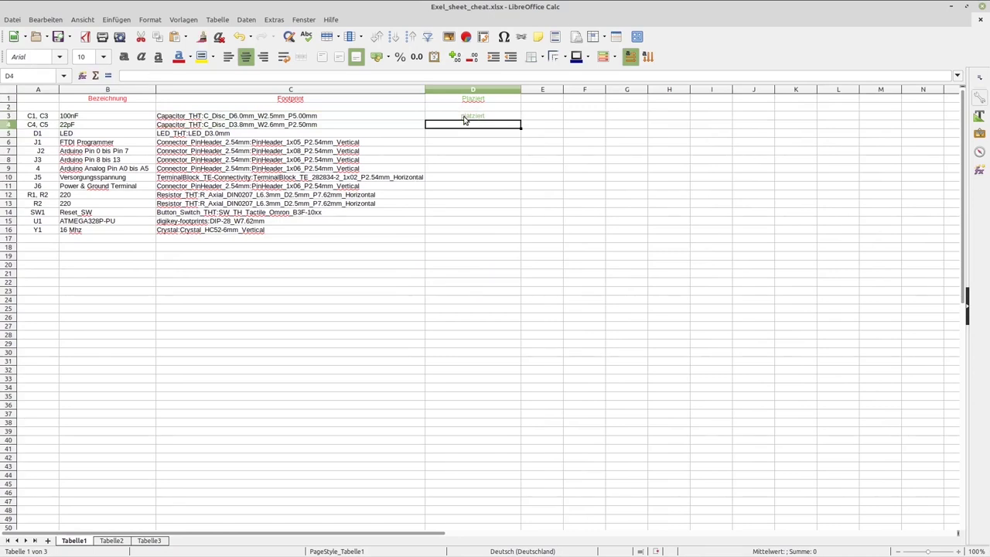
{"action": "type", "text": "platziert"}
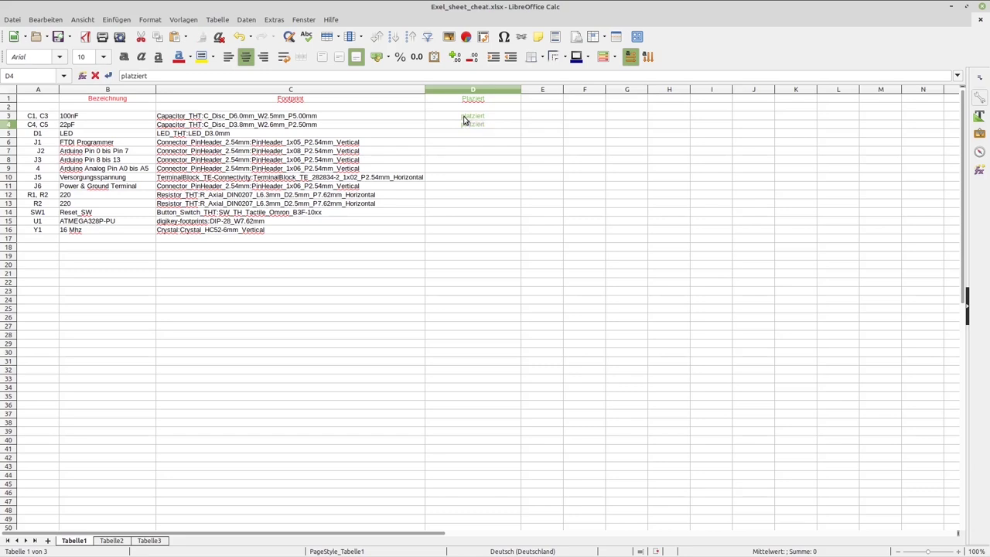
{"action": "key", "text": "Return"}
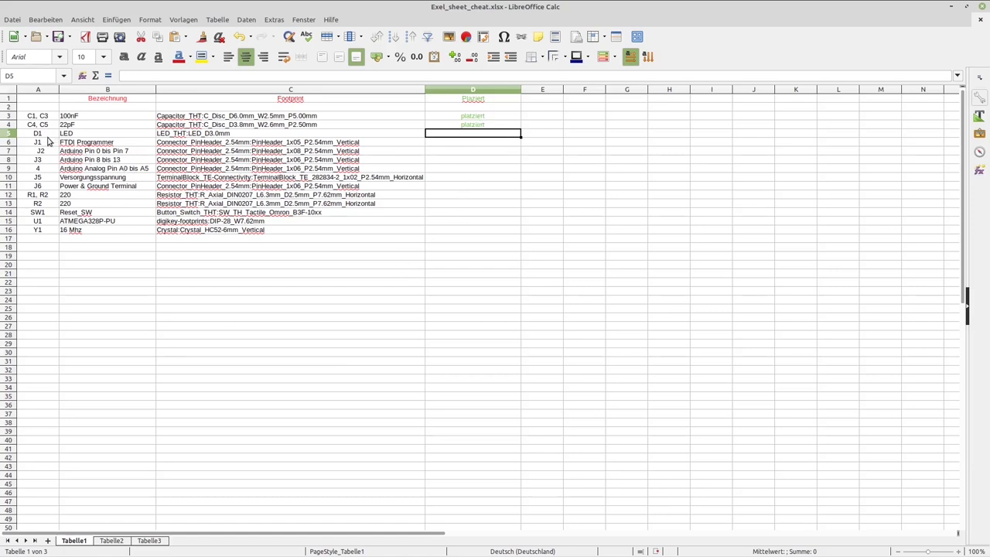
Highlight the D1 LED row in the parts list, and back in Eeschema choose the plain LED symbol from the Device library for placement.
{"action": "left_click", "coordinate": [9, 133]}
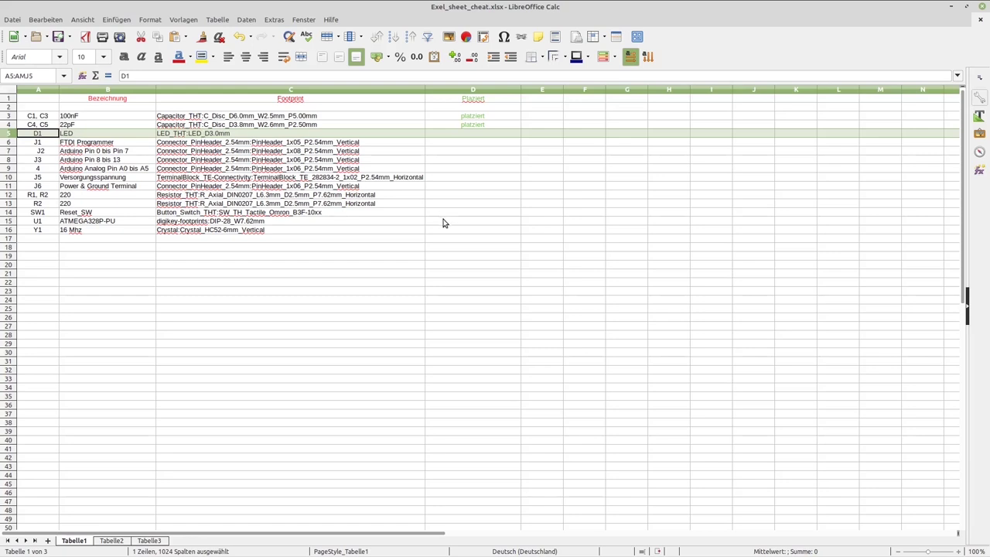
{"action": "key", "text": "alt+Tab"}
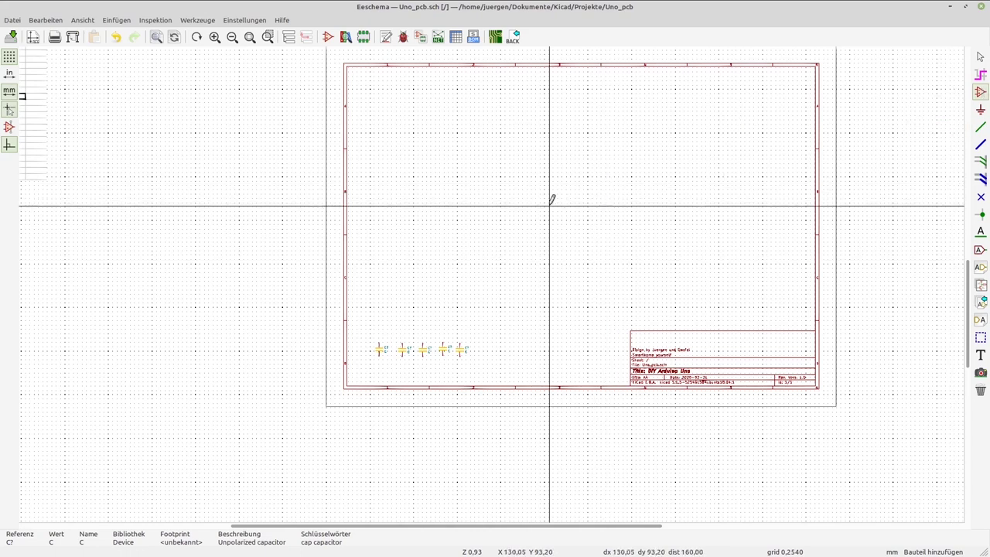
{"action": "left_click", "coordinate": [551, 203]}
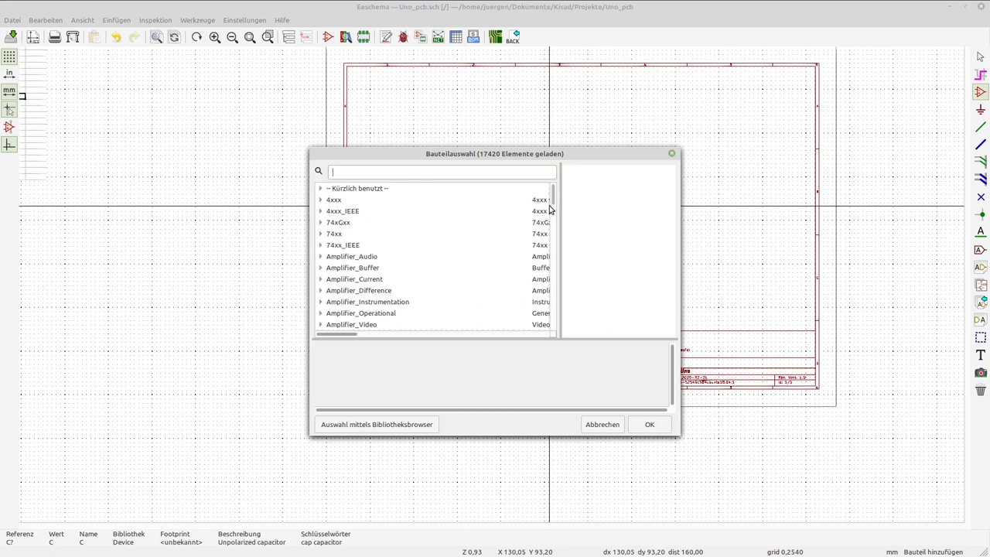
{"action": "type", "text": "Led"}
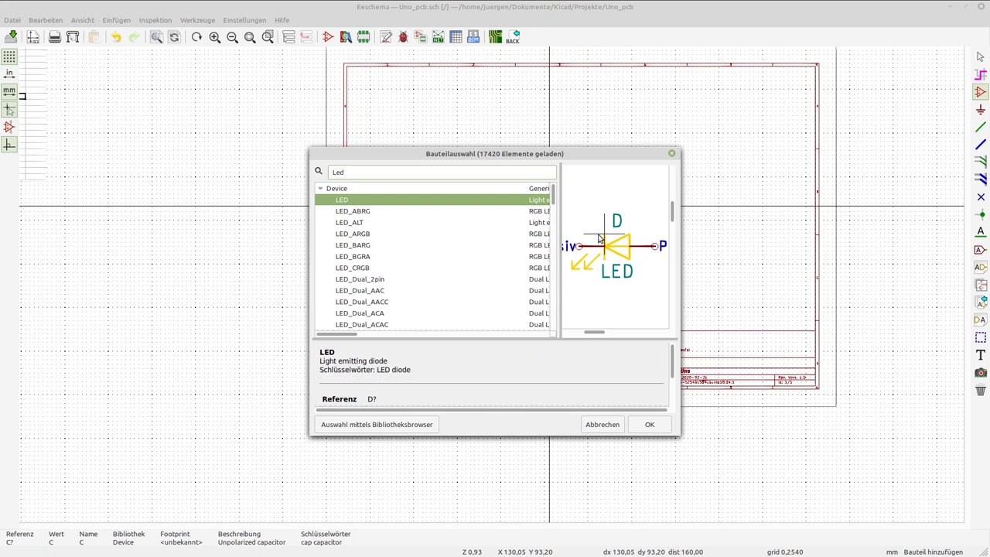
{"action": "left_click", "coordinate": [360, 223]}
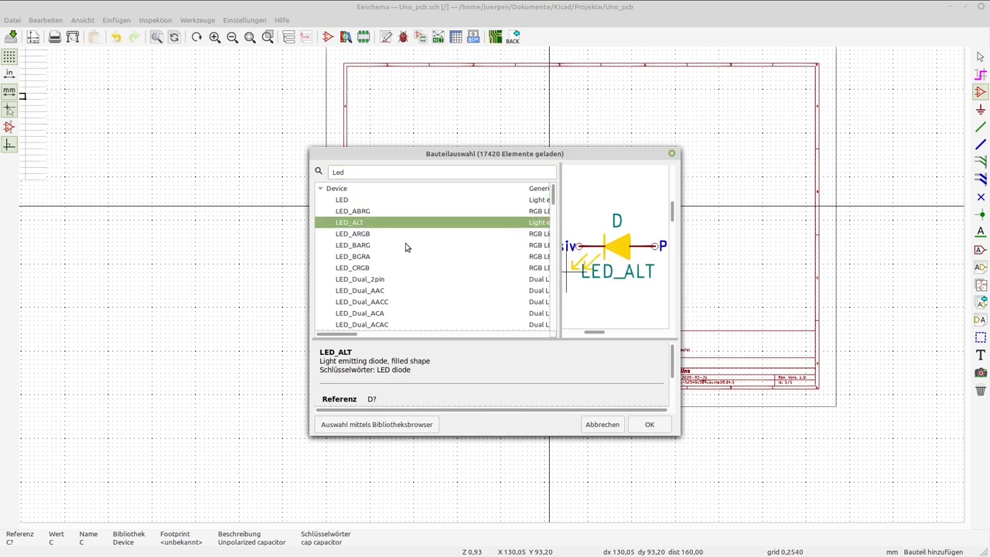
{"action": "left_click", "coordinate": [356, 201]}
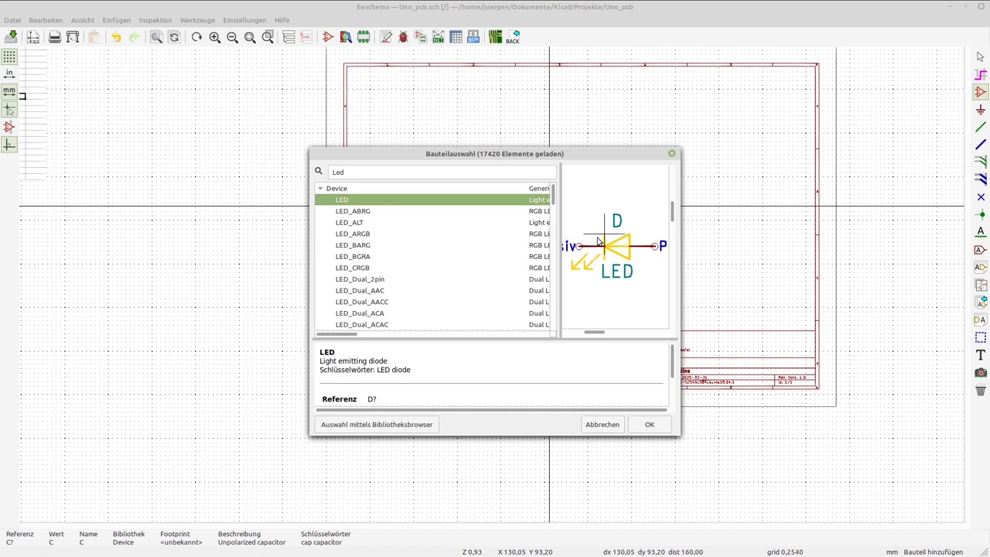
{"action": "left_click", "coordinate": [649, 424]}
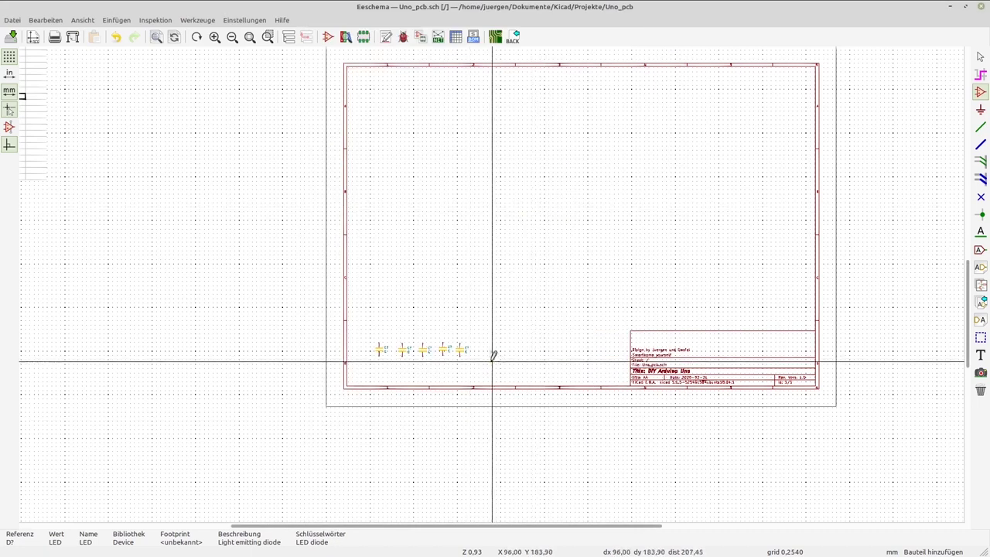
Rotate the LED symbol to vertical and place it below the leftmost capacitor.
{"action": "scroll", "coordinate": [495, 349], "scroll_direction": "up", "scroll_amount": 3}
{"action": "scroll", "coordinate": [496, 268], "scroll_direction": "up", "scroll_amount": 2}
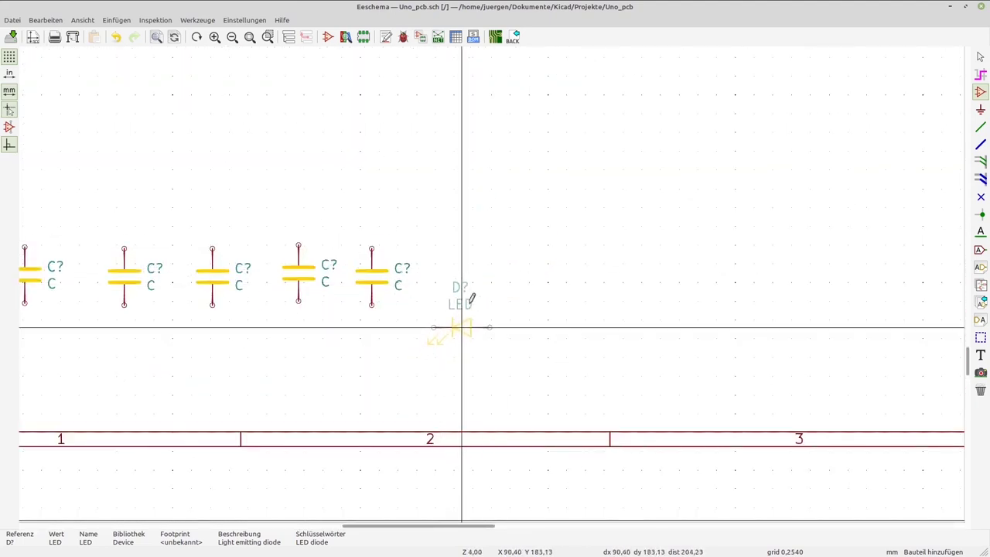
{"action": "key", "text": "r"}
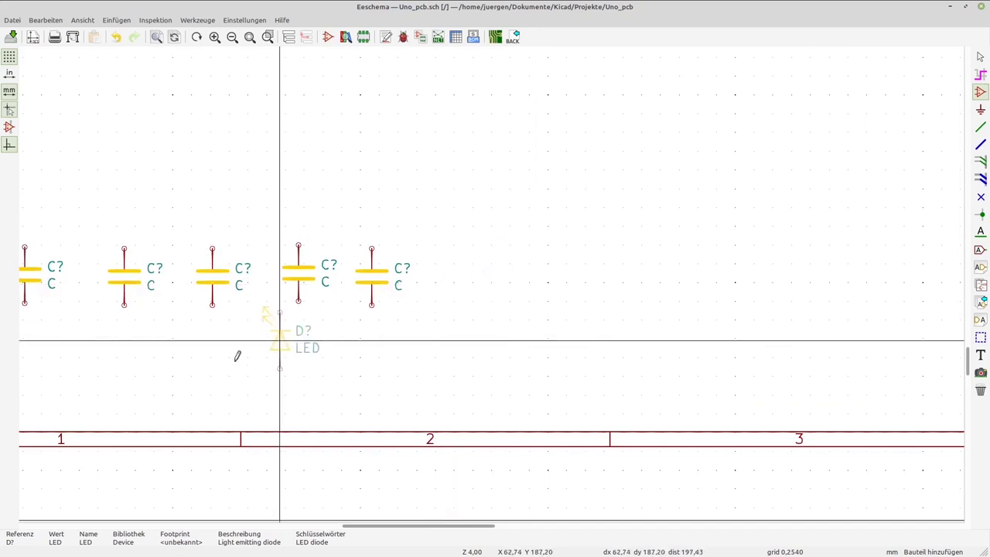
{"action": "scroll", "coordinate": [62, 353], "scroll_direction": "down", "scroll_amount": 1}
{"action": "left_click", "coordinate": [477, 292]}
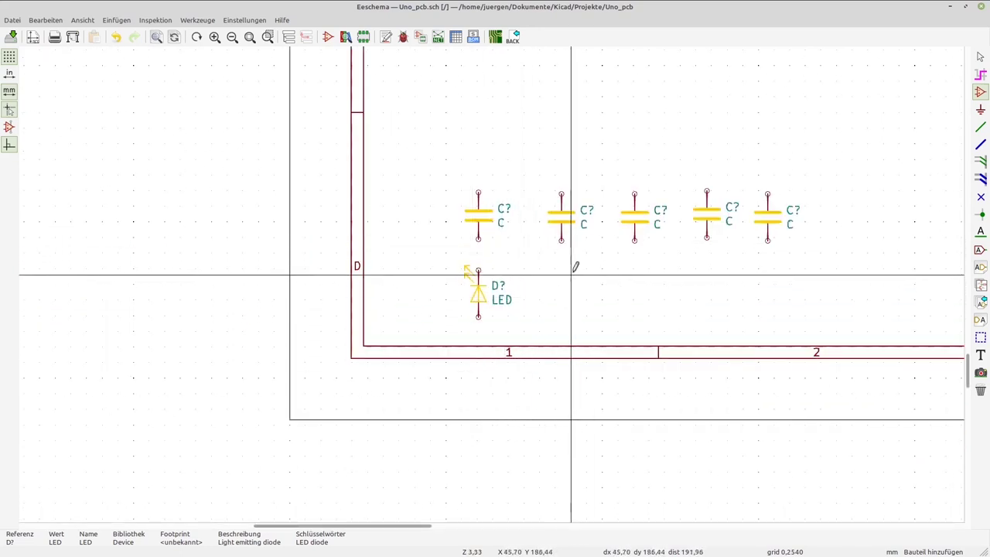
Switch to the Calc parts list and mark the D1 LED row as platziert.
{"action": "key", "text": "alt+Tab"}
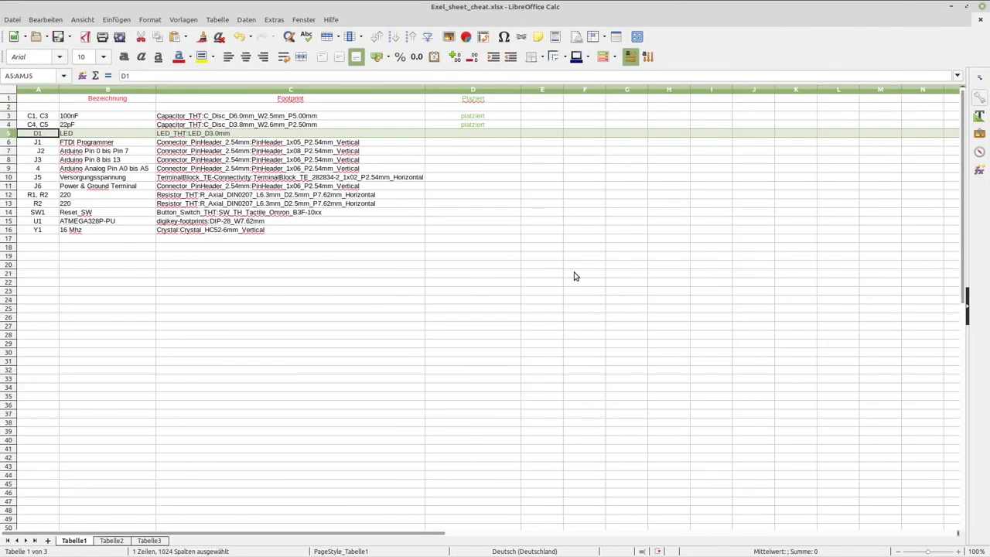
{"action": "left_click", "coordinate": [470, 134]}
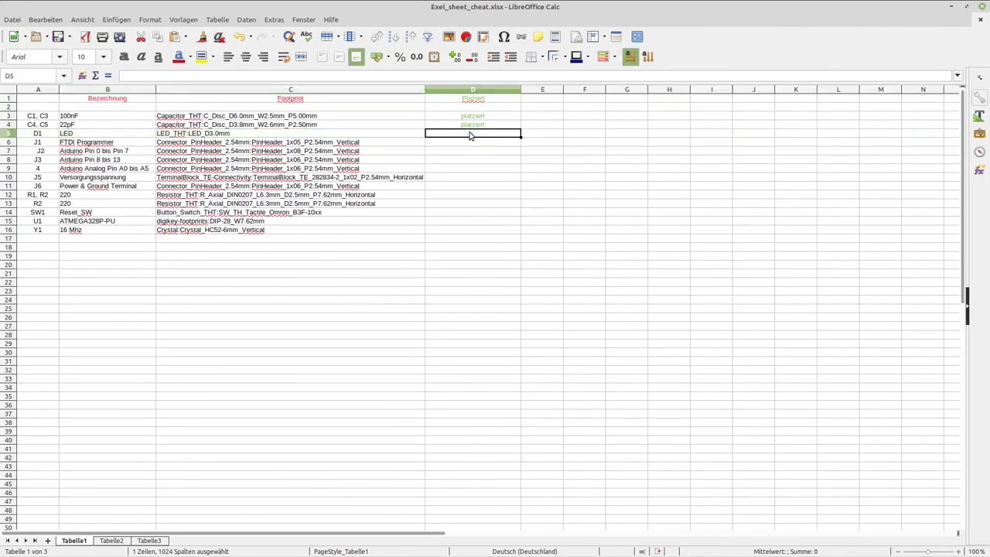
{"action": "type", "text": "p"}
{"action": "key", "text": "Return"}
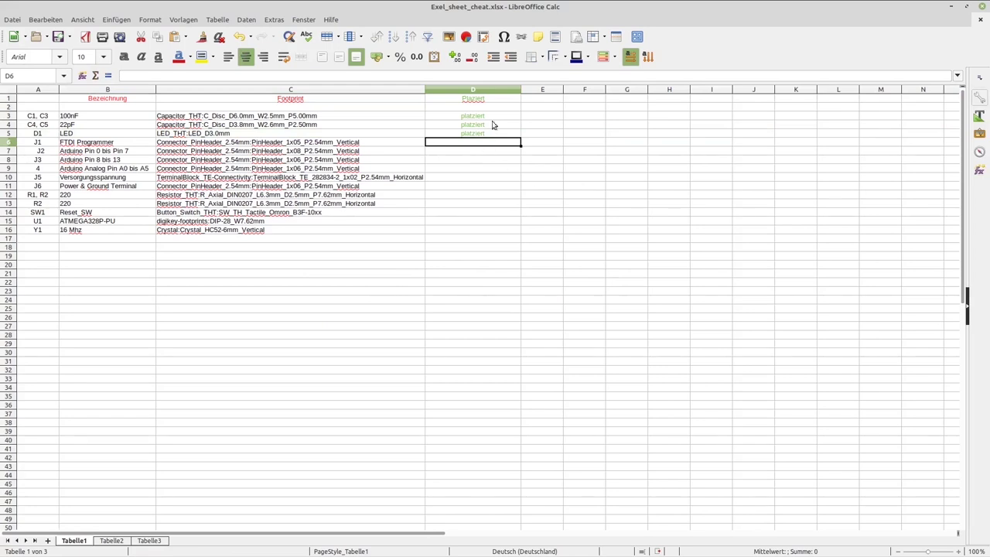
Highlight the J1 FTDI Programmer row in the parts list, then examine the pin headers up close in the board rendering Kusrsus_youtube_front.jpg.
{"action": "left_click", "coordinate": [12, 142]}
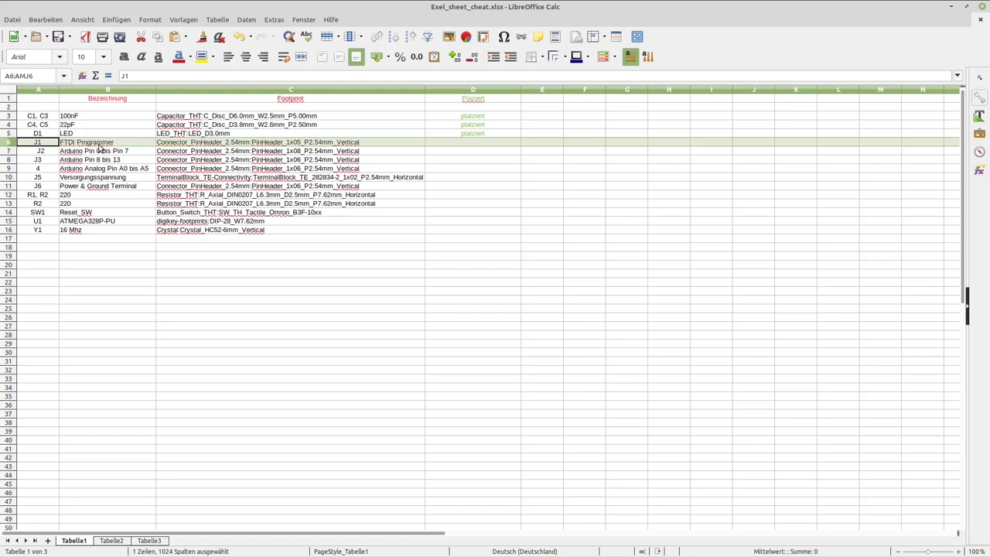
{"action": "key", "text": "alt+Tab"}
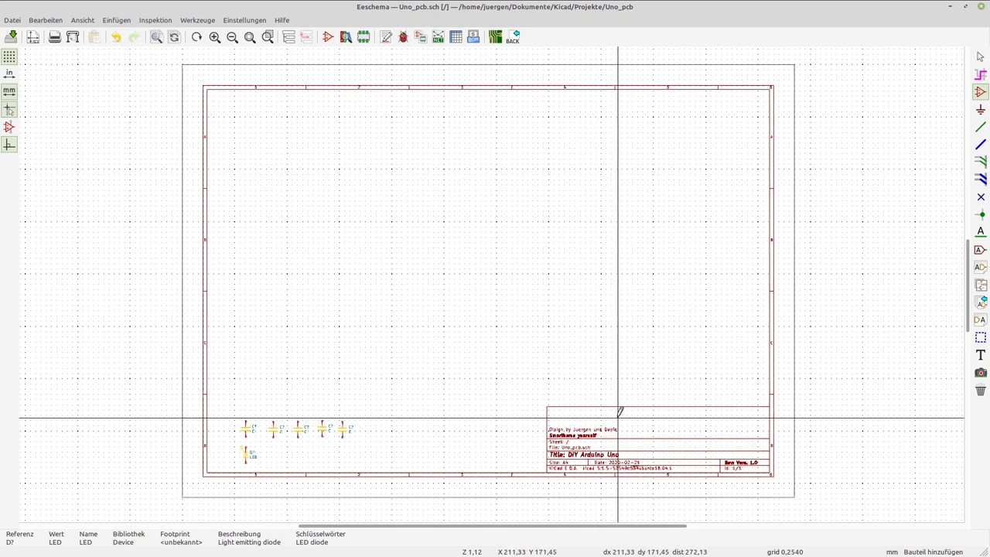
{"action": "key", "text": "ctrl+alt+Up"}
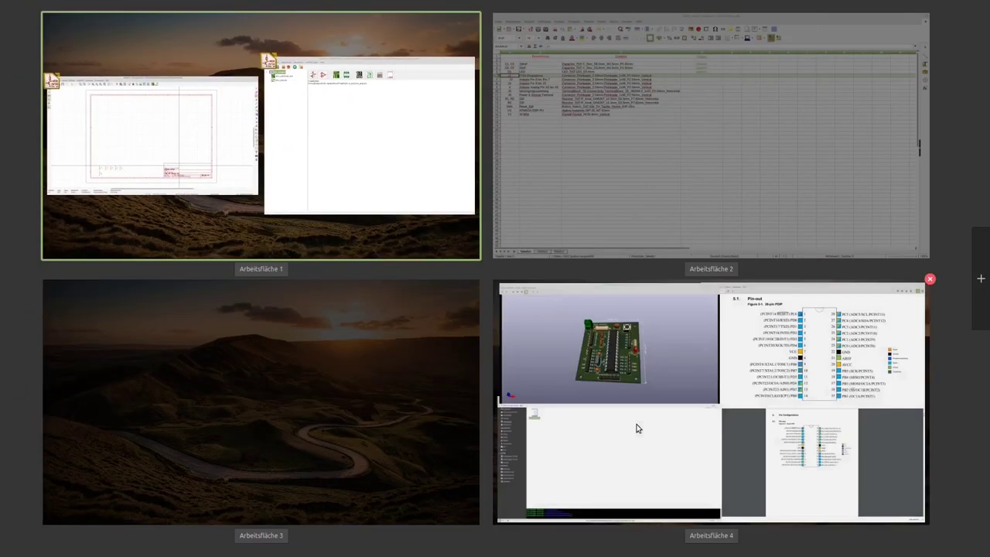
{"action": "left_click", "coordinate": [617, 421]}
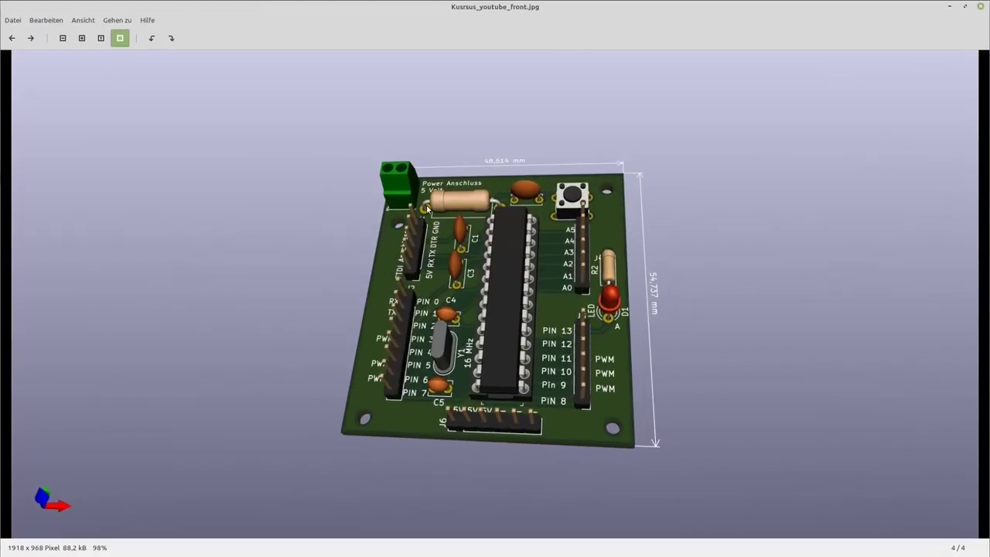
{"action": "scroll", "coordinate": [407, 258], "scroll_direction": "up", "scroll_amount": 2}
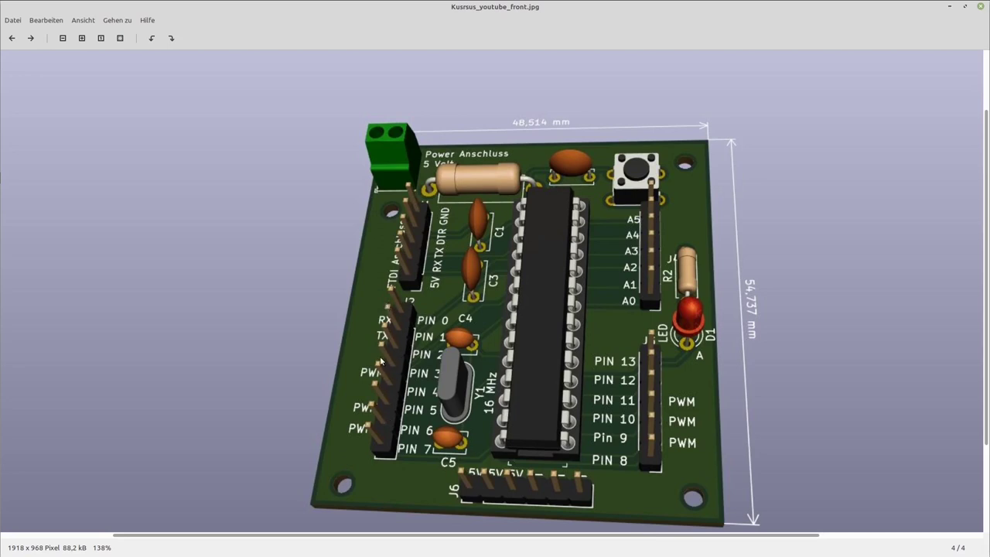
Switch from the board rendering to the Eeschema schematic, start adding a symbol and search the component library for "con".
{"action": "scroll", "coordinate": [381, 360], "scroll_direction": "up", "scroll_amount": 2}
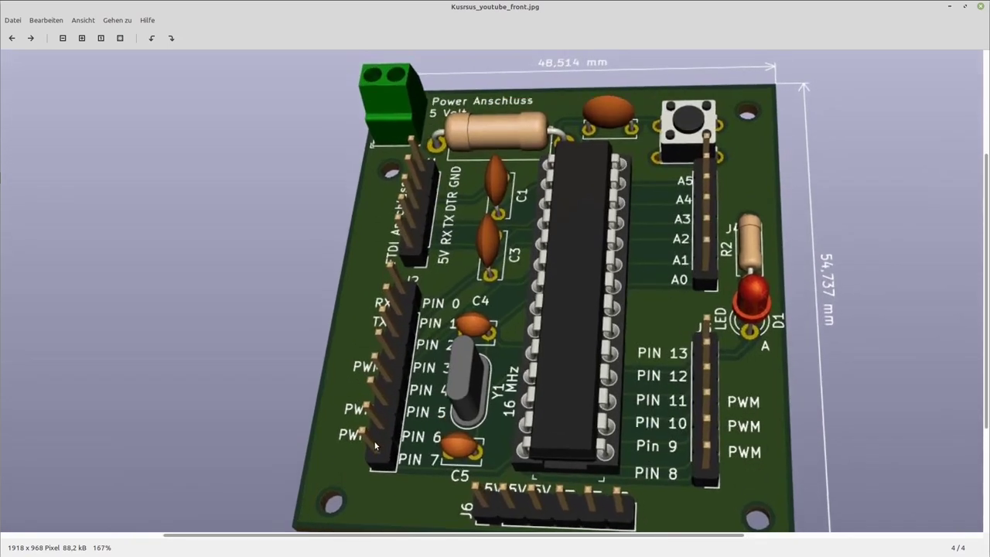
{"action": "scroll", "coordinate": [395, 381], "scroll_direction": "down", "scroll_amount": 2}
{"action": "key", "text": "ctrl+alt+Up"}
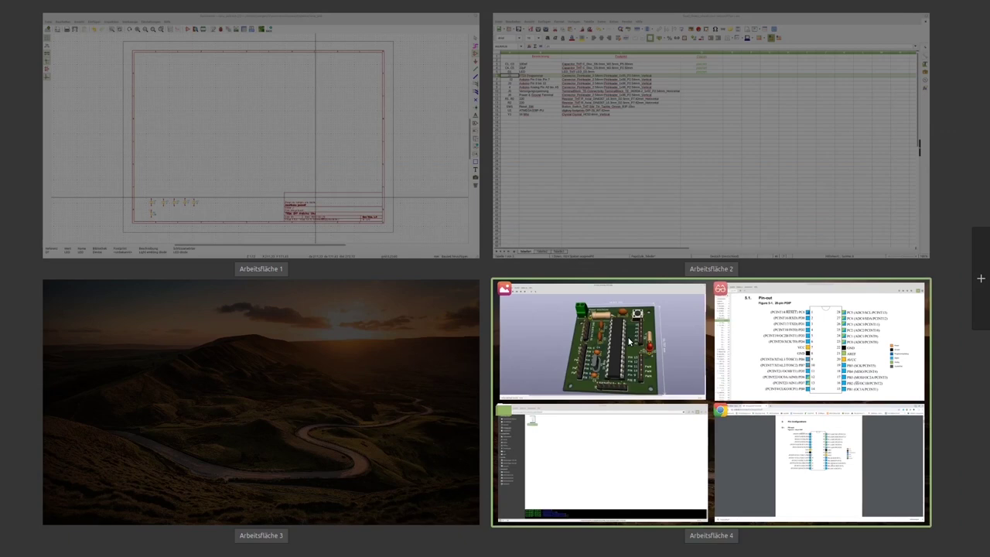
{"action": "key", "text": "Left"}
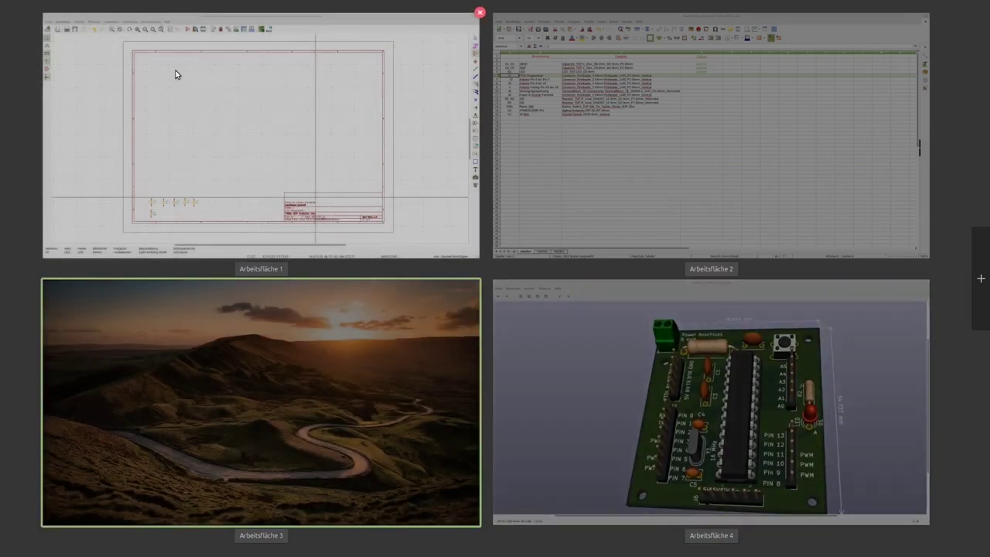
{"action": "left_click", "coordinate": [174, 72]}
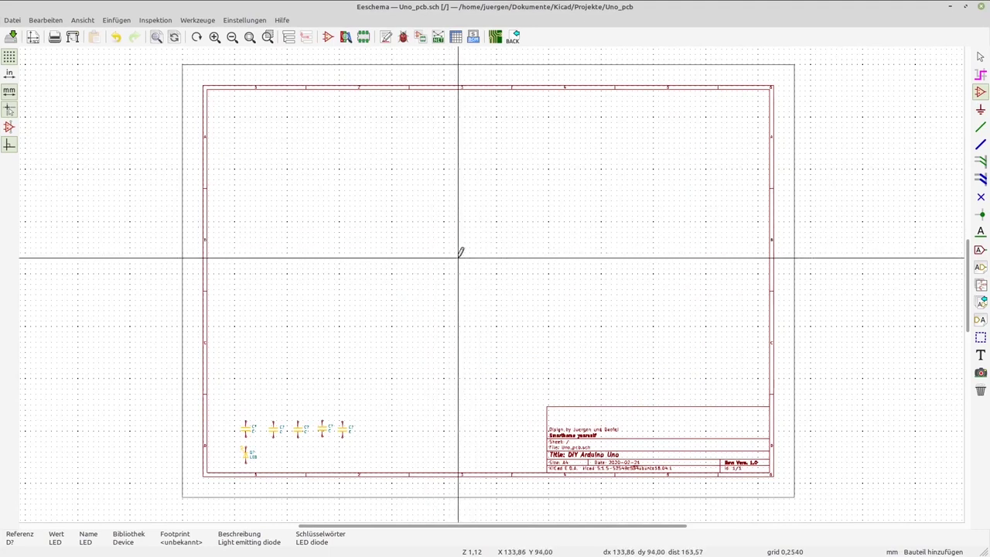
{"action": "left_click", "coordinate": [457, 259]}
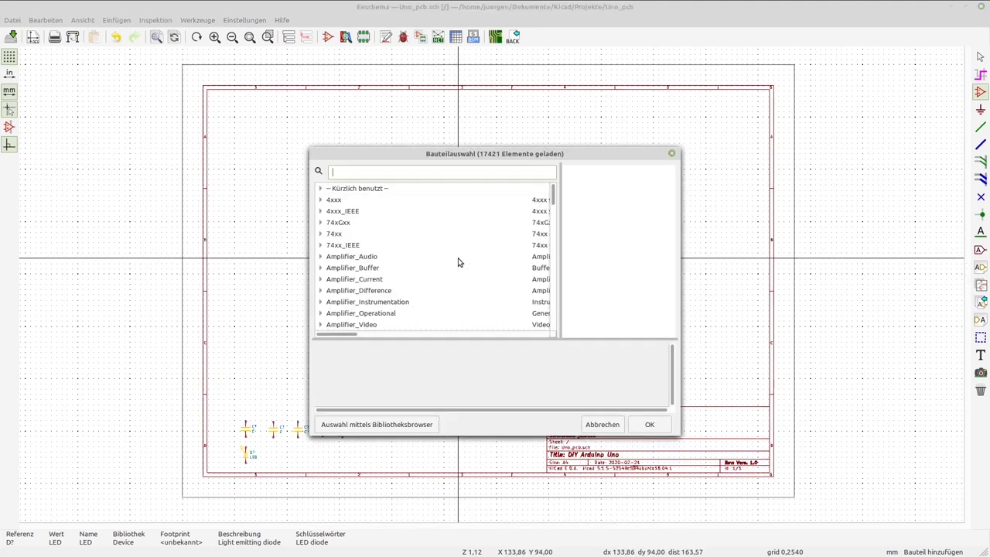
{"action": "type", "text": "con"}
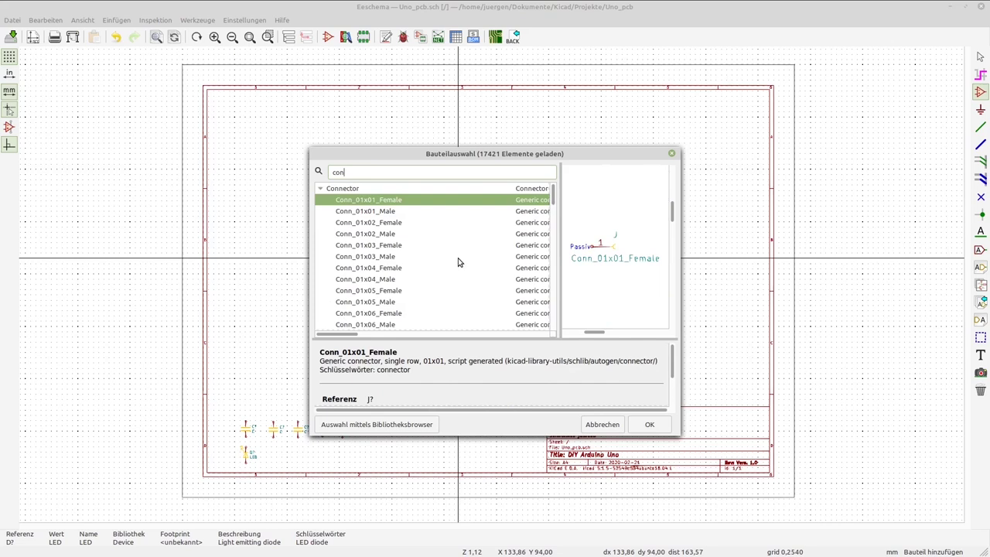
{"action": "scroll", "coordinate": [457, 262], "scroll_direction": "down", "scroll_amount": 1}
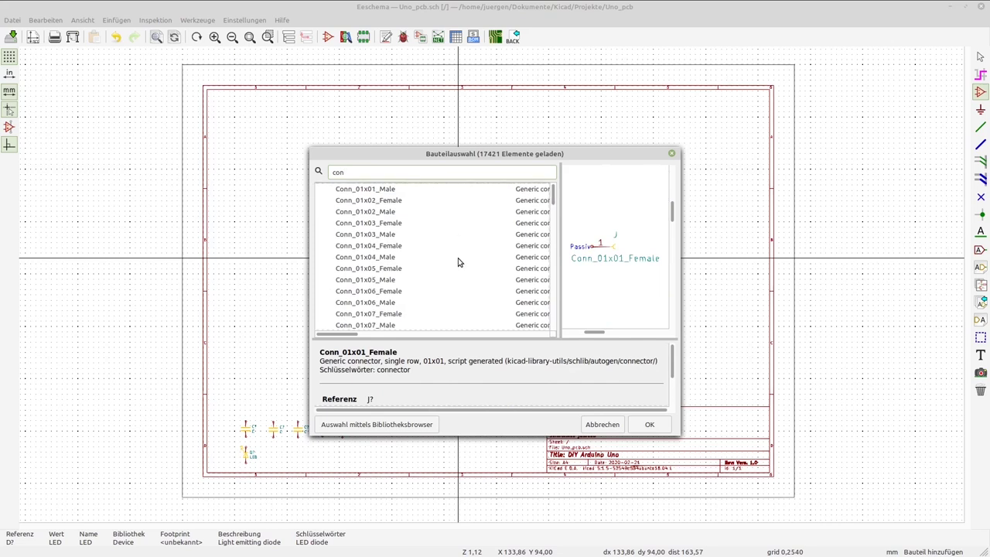
{"action": "scroll", "coordinate": [457, 262], "scroll_direction": "up", "scroll_amount": 1}
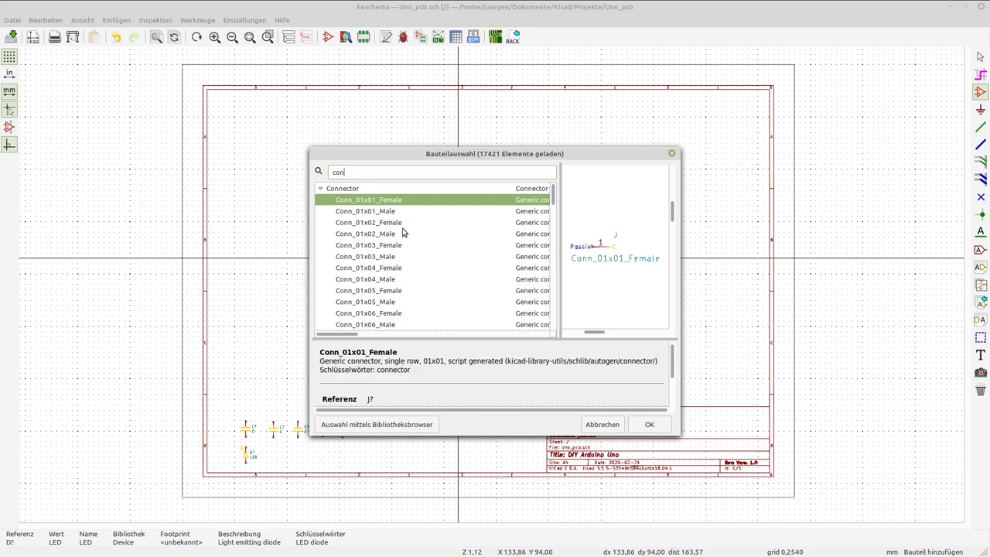
Switch to the Calc parts list to check the pin header footprint of J1 FTDI Programmer, and return to Eeschema.
{"action": "key", "text": "ctrl+alt+Up"}
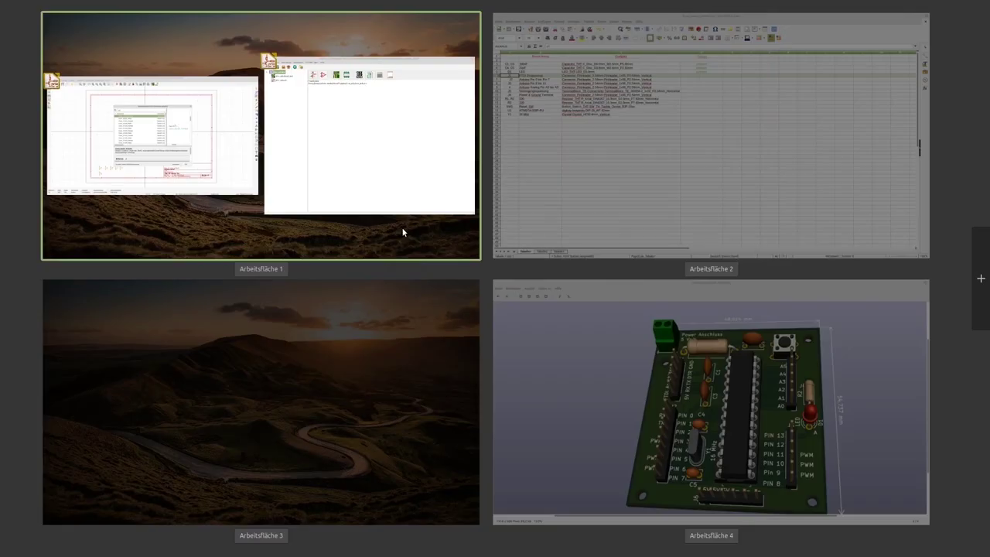
{"action": "key", "text": "Right"}
{"action": "left_click", "coordinate": [597, 239]}
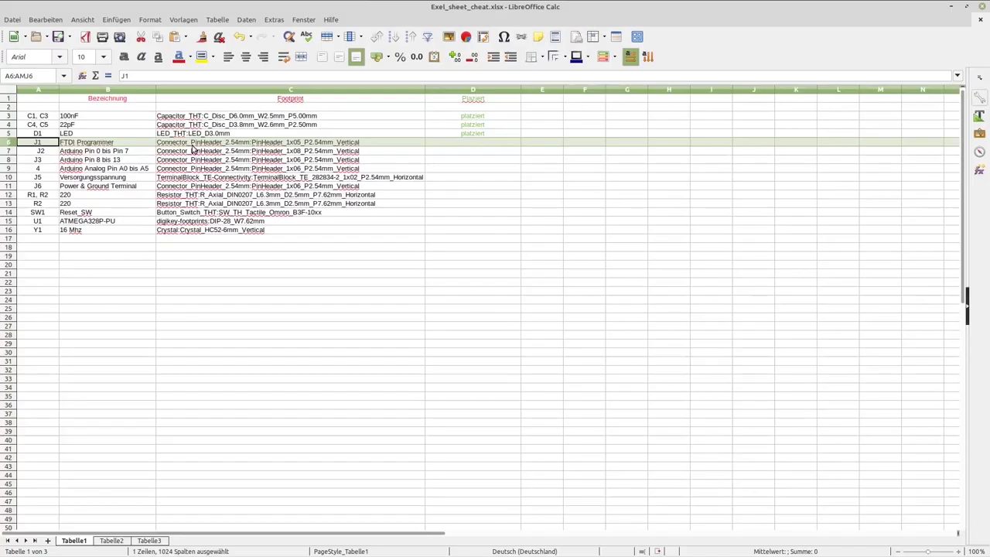
{"action": "left_click", "coordinate": [297, 147]}
{"action": "key", "text": "alt+Tab"}
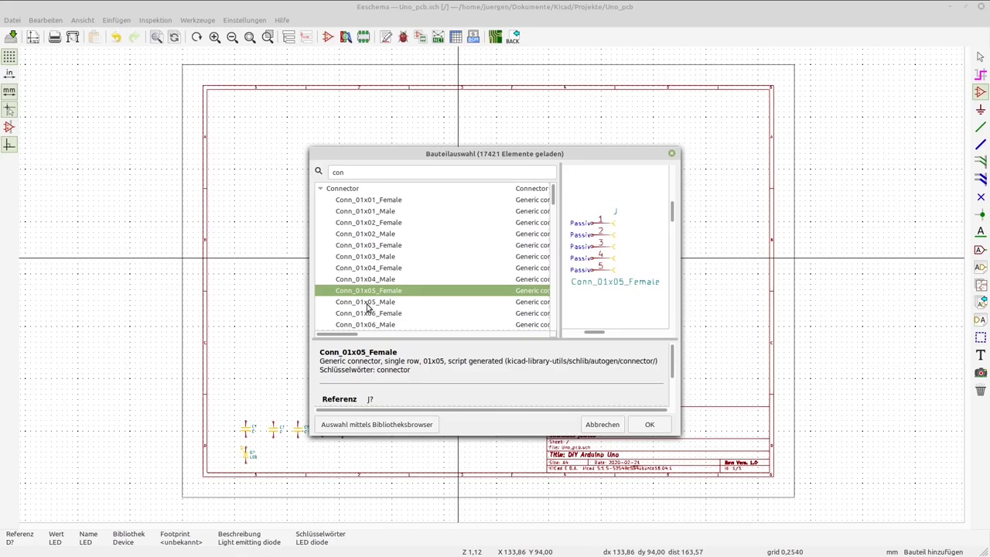
Choose the Conn_01x05_Male symbol from the Connector library and place it to the right of the capacitor row.
{"action": "left_click", "coordinate": [367, 306]}
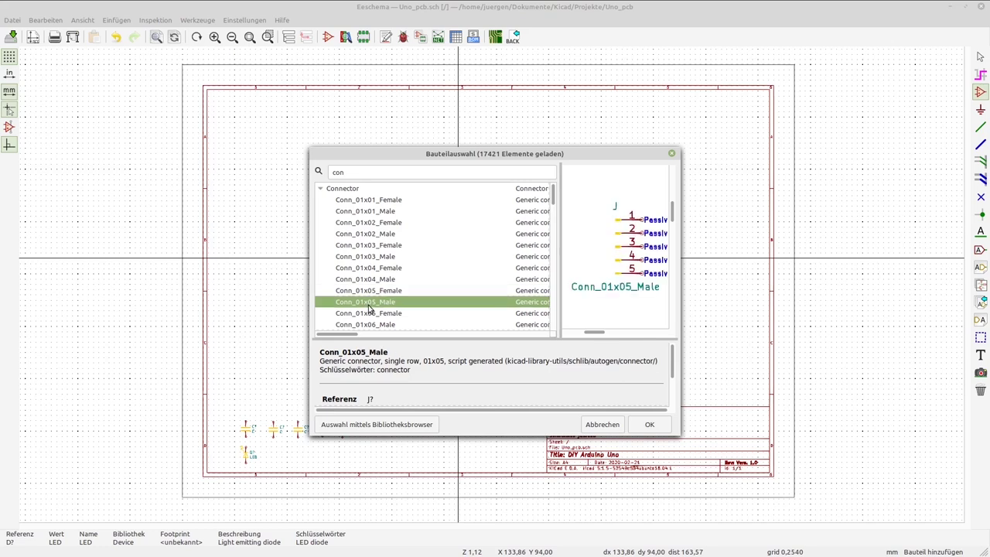
{"action": "left_click", "coordinate": [649, 425]}
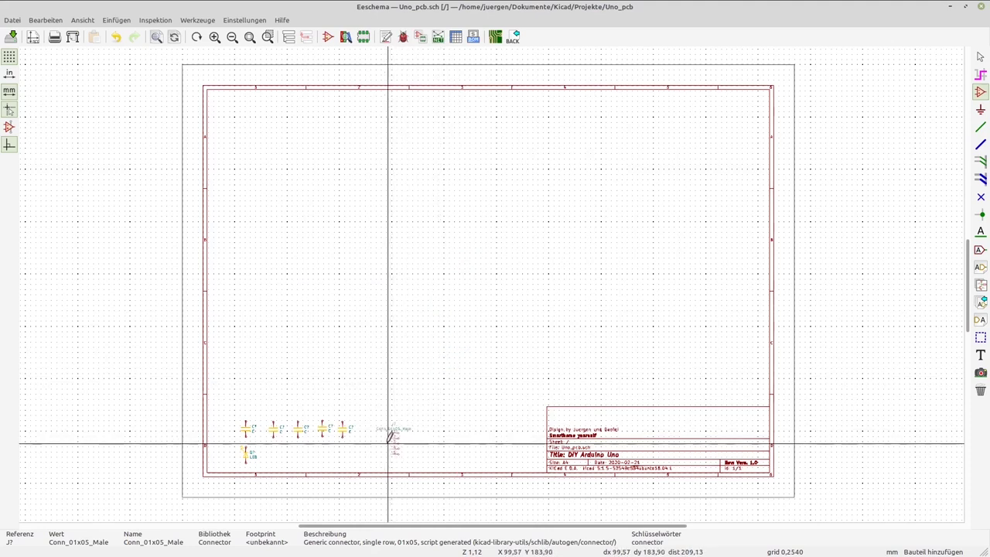
{"action": "scroll", "coordinate": [384, 438], "scroll_direction": "up", "scroll_amount": 2}
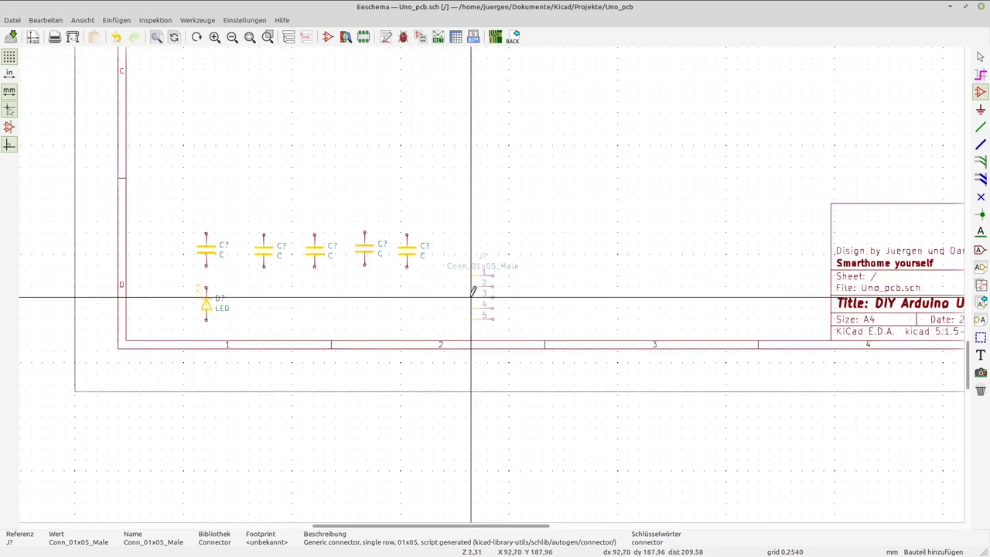
{"action": "left_click", "coordinate": [475, 291]}
{"action": "scroll", "coordinate": [579, 194], "scroll_direction": "down", "scroll_amount": 2}
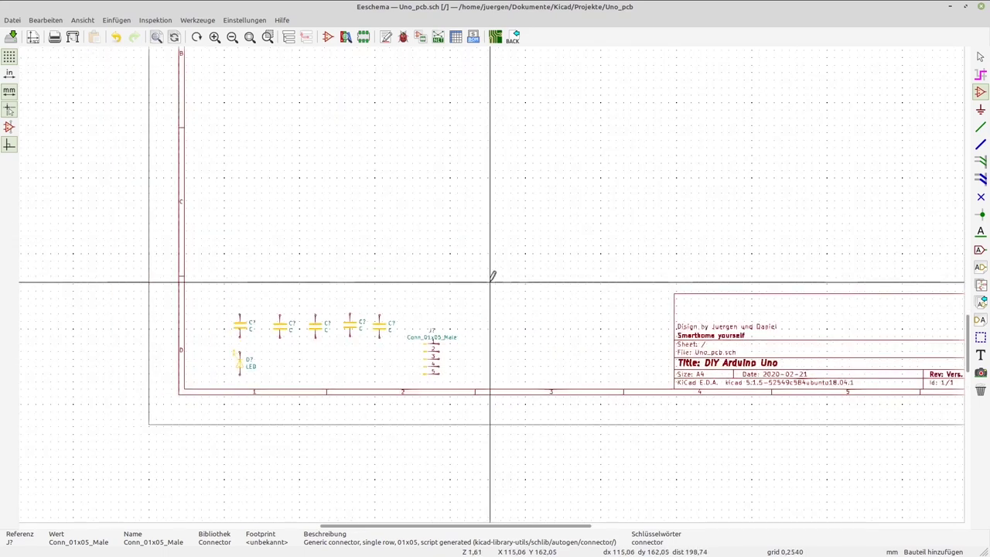
Switch to the Calc parts list and mark the J1 FTDI Programmer row as platziert.
{"action": "key", "text": "ctrl+F2"}
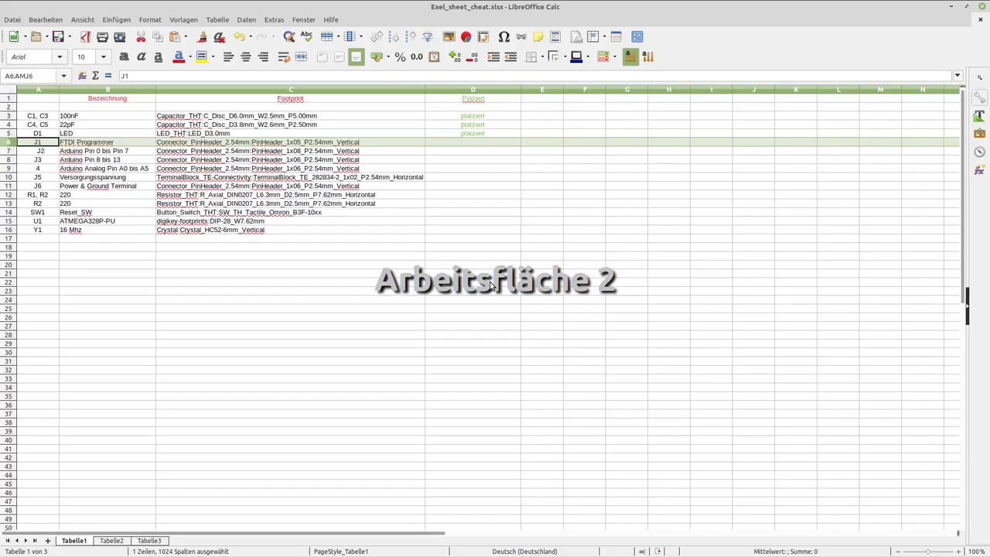
{"action": "left_click", "coordinate": [504, 145]}
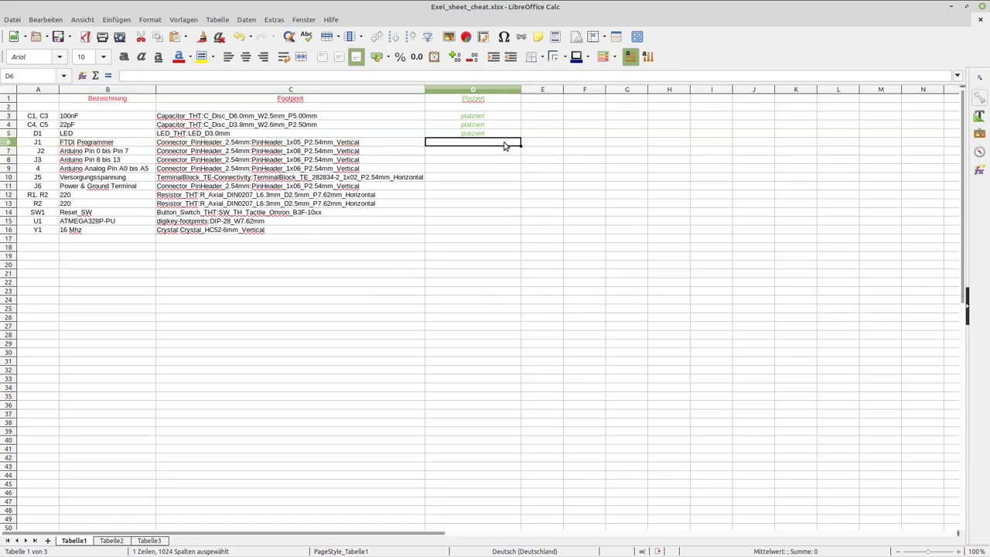
{"action": "type", "text": "platziert"}
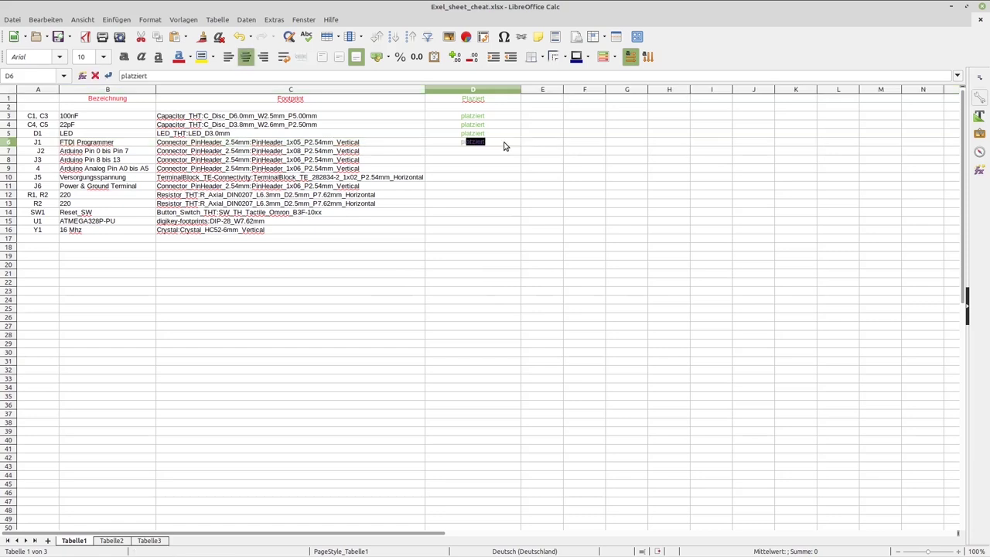
{"action": "key", "text": "Return"}
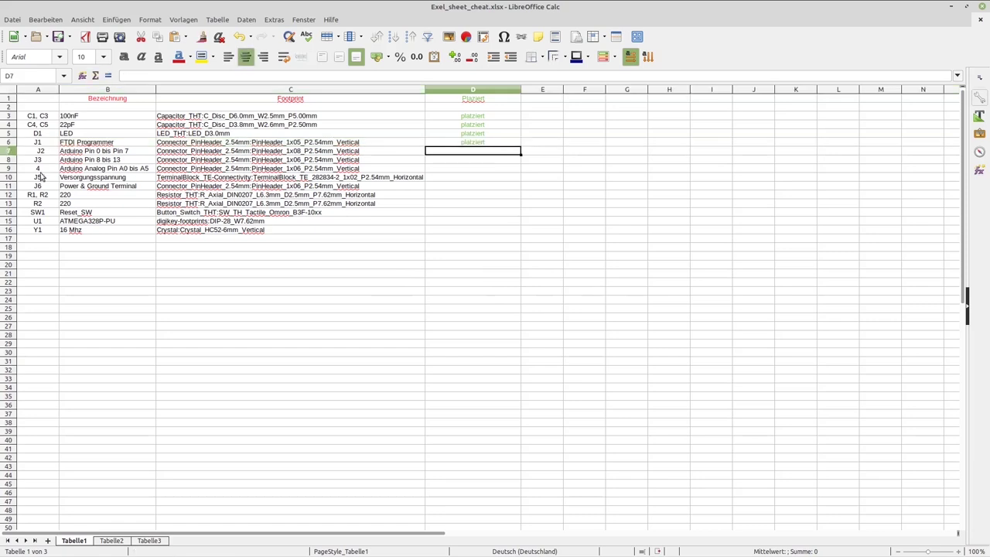
Highlight the J2 Arduino Pin 0 bis Pin 7 row in the parts list and switch back to Eeschema.
{"action": "left_click", "coordinate": [10, 159]}
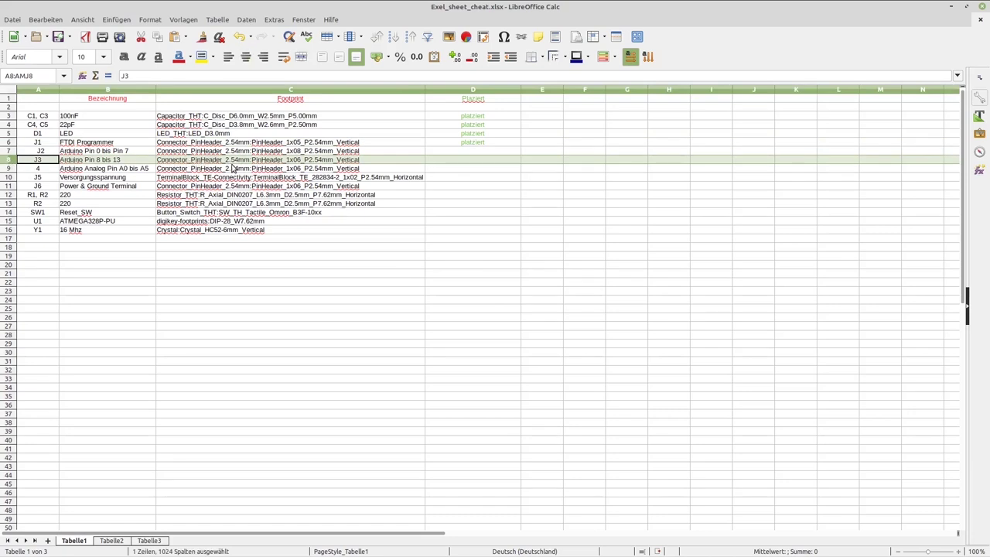
{"action": "key", "text": "Up"}
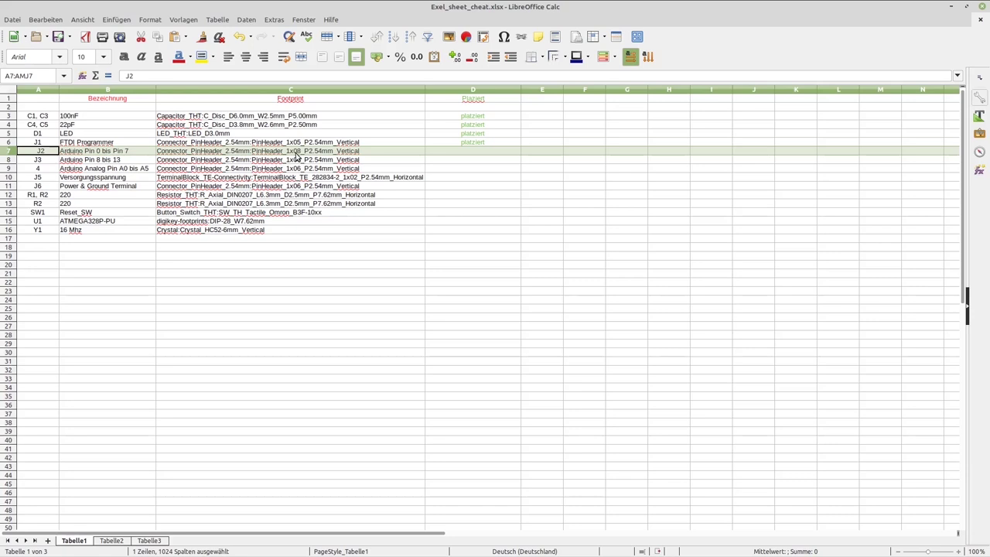
{"action": "key", "text": "alt+Tab"}
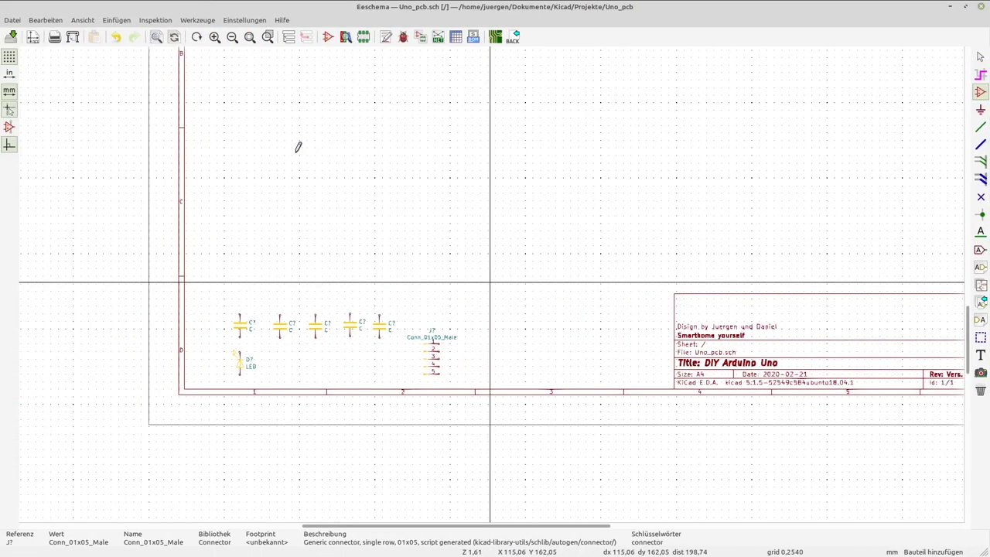
Search the symbols for "conn", choose Conn_01x08_Male from the Connector library and place it to the right of the five-pin connector.
{"action": "scroll", "coordinate": [543, 115], "scroll_direction": "down", "scroll_amount": 2}
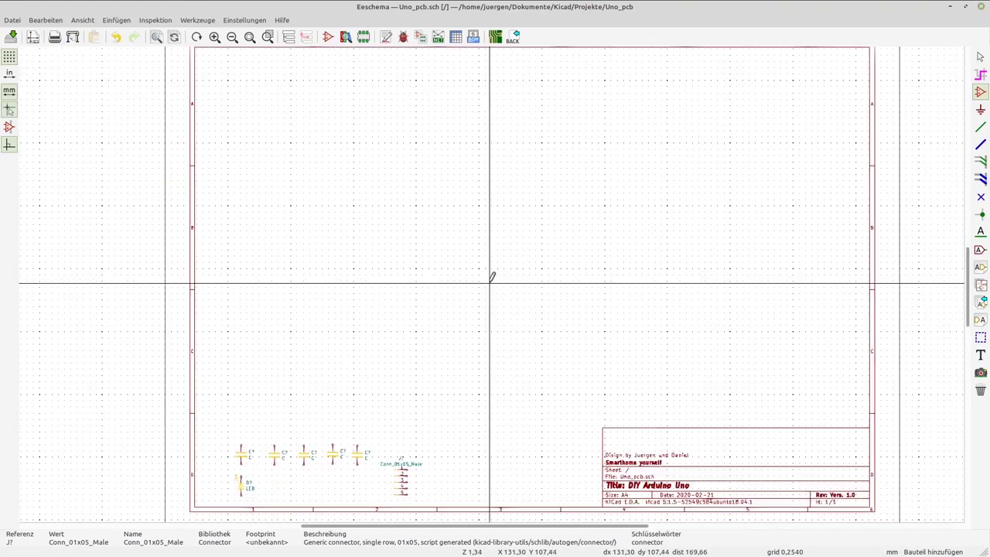
{"action": "scroll", "coordinate": [492, 276], "scroll_direction": "down", "scroll_amount": 2}
{"action": "left_click", "coordinate": [487, 273]}
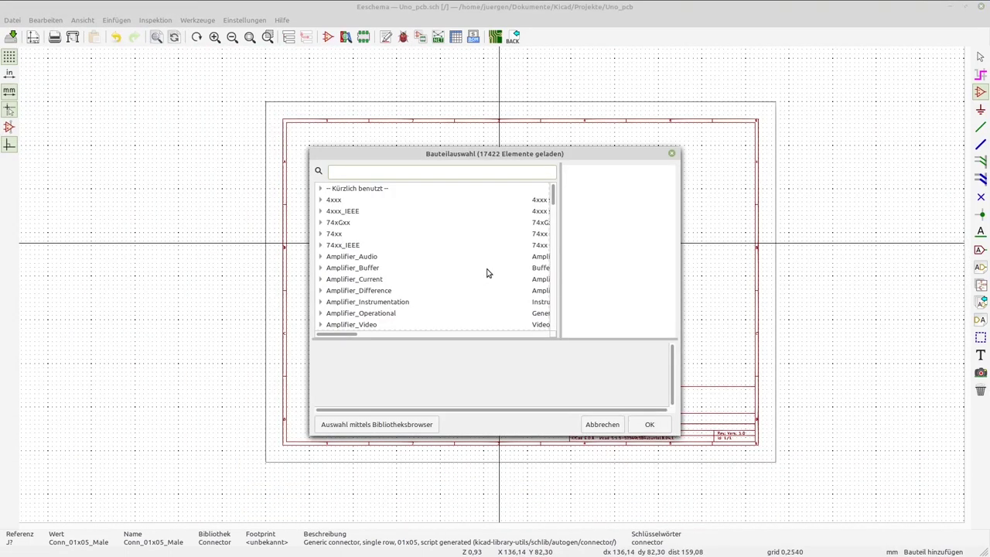
{"action": "type", "text": "conn"}
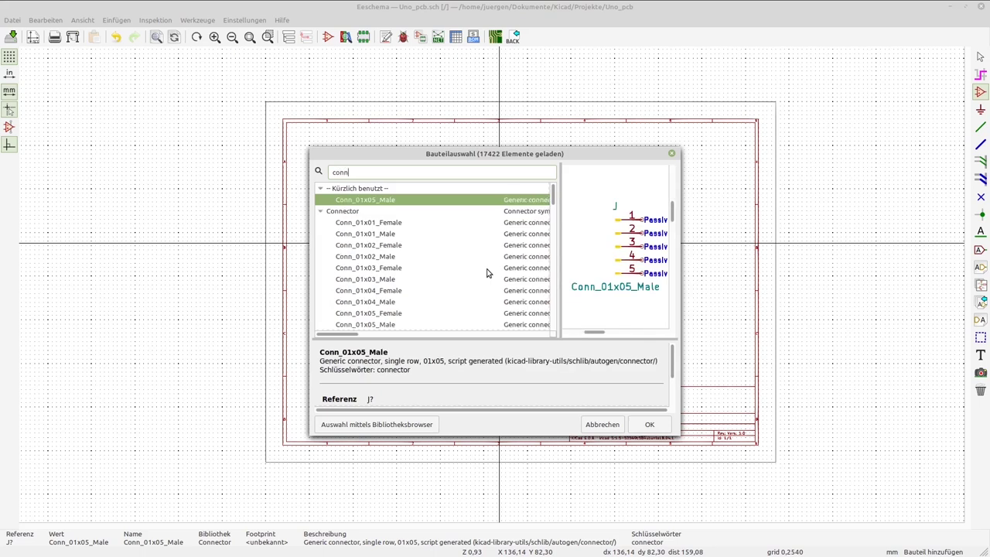
{"action": "scroll", "coordinate": [426, 254], "scroll_direction": "down", "scroll_amount": 3}
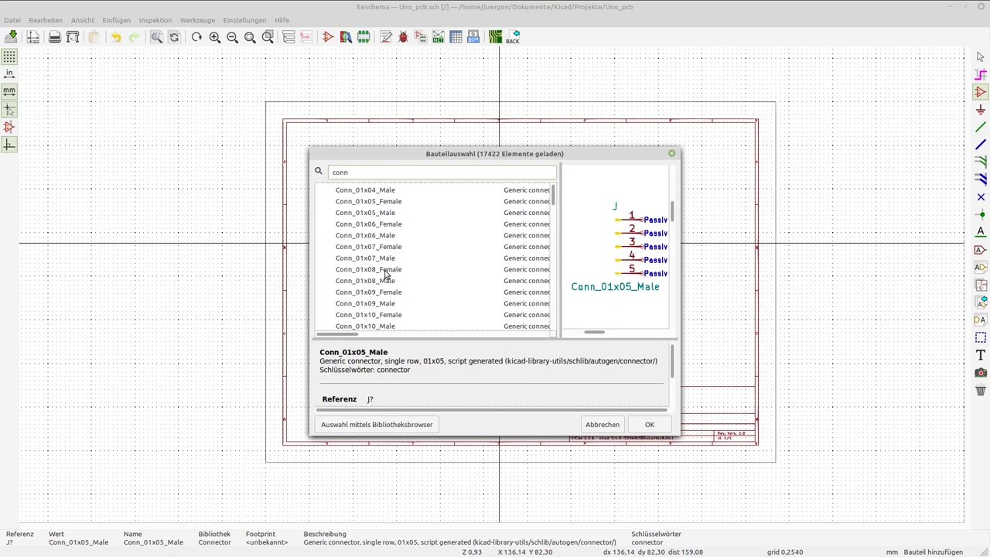
{"action": "left_click", "coordinate": [366, 260]}
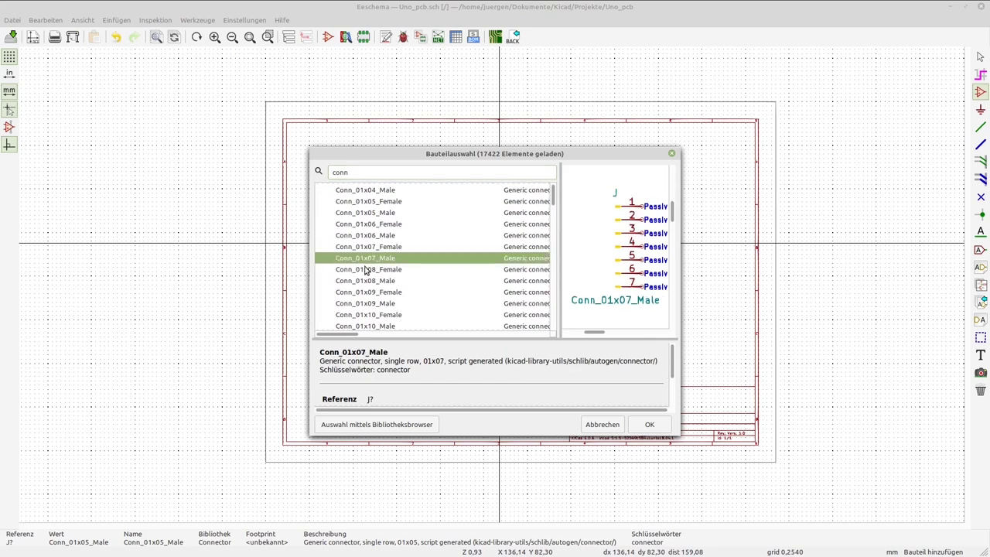
{"action": "left_click", "coordinate": [368, 270]}
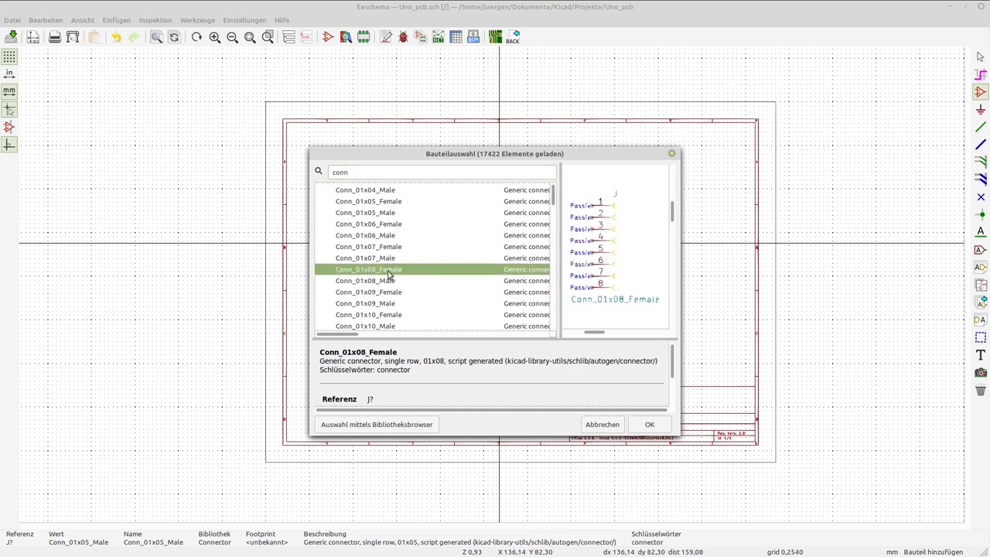
{"action": "left_click", "coordinate": [390, 260]}
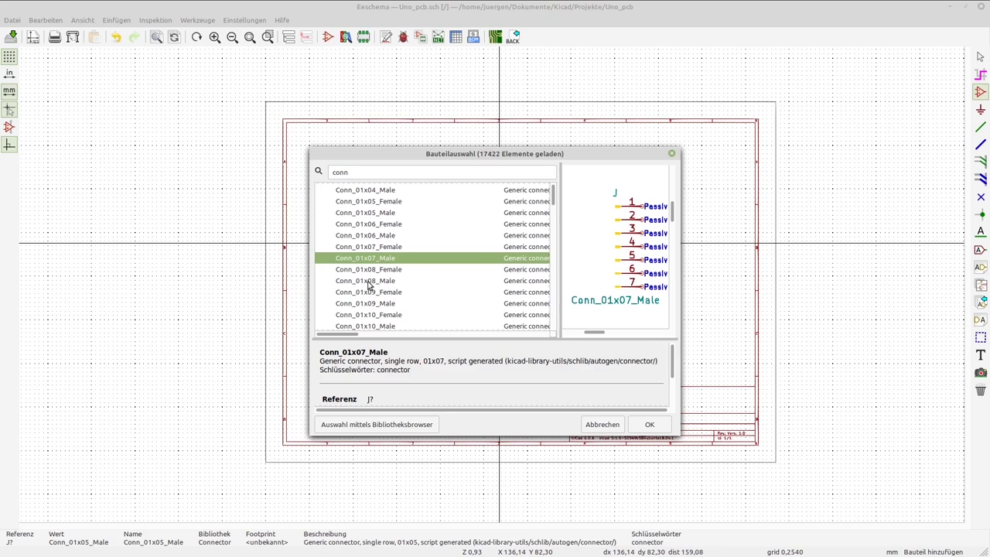
{"action": "left_click", "coordinate": [368, 281]}
{"action": "left_click", "coordinate": [646, 424]}
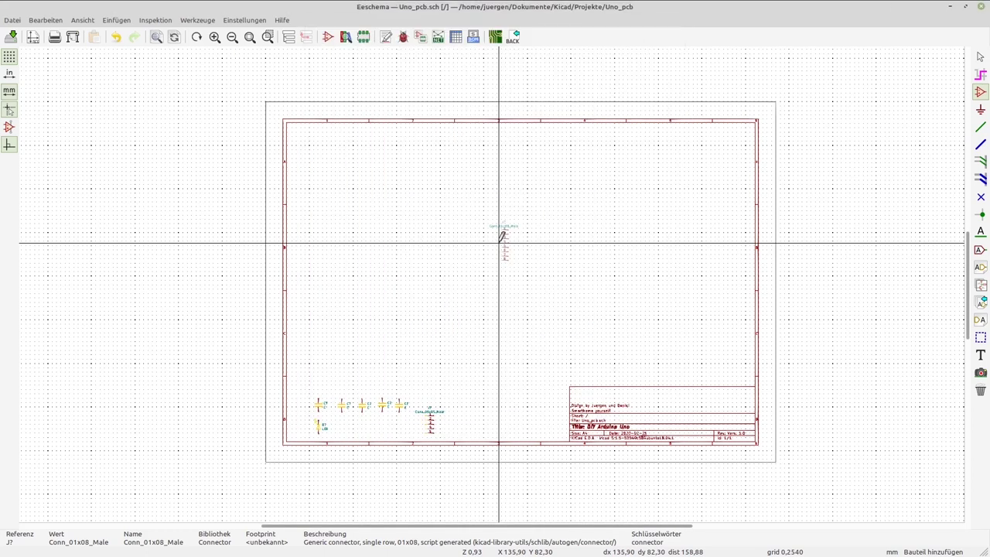
{"action": "scroll", "coordinate": [501, 237], "scroll_direction": "up", "scroll_amount": 3}
{"action": "left_click", "coordinate": [434, 308]}
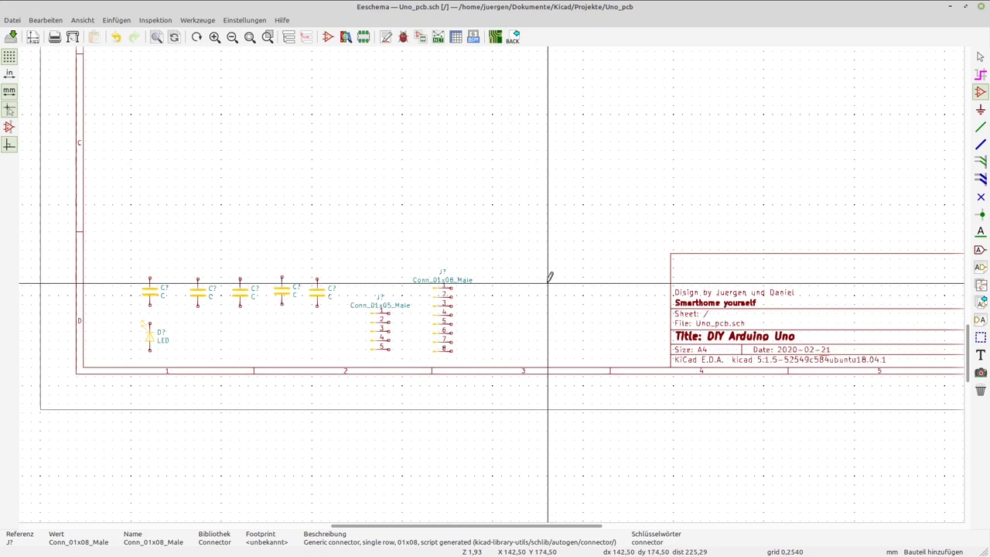
Switch to the Calc parts list and mark the J2 Arduino Pin 0 bis Pin 7 row as platziert.
{"action": "key", "text": "alt+Tab"}
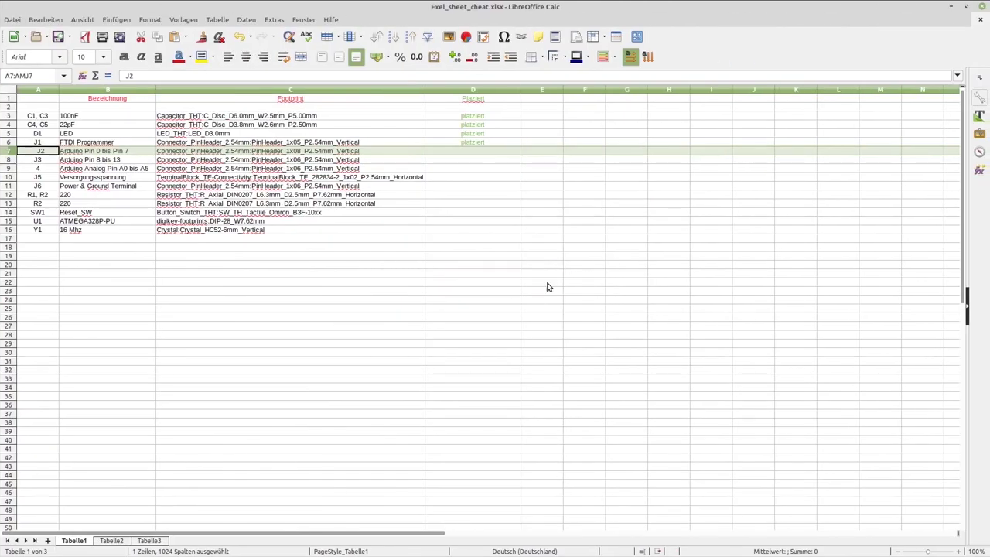
{"action": "left_click", "coordinate": [468, 152]}
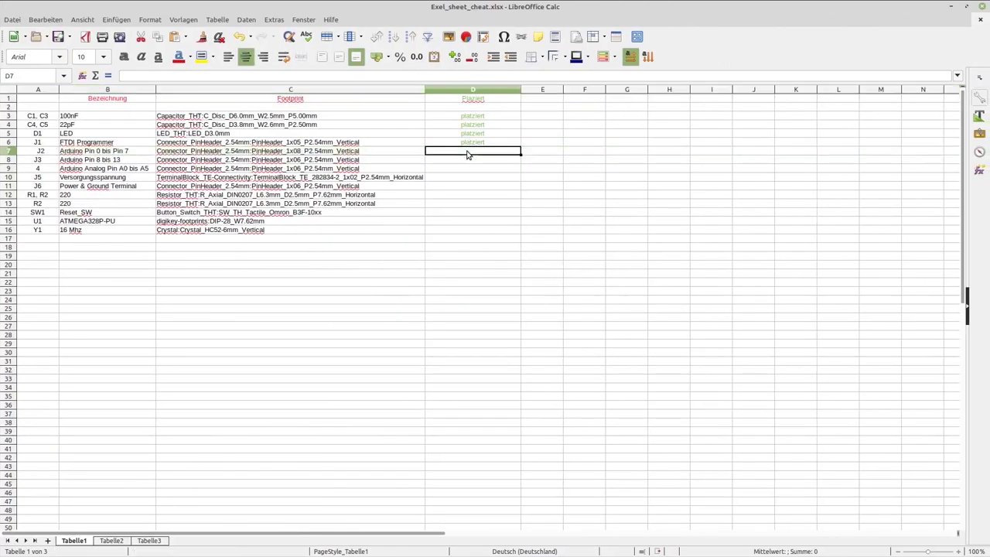
{"action": "type", "text": "pl"}
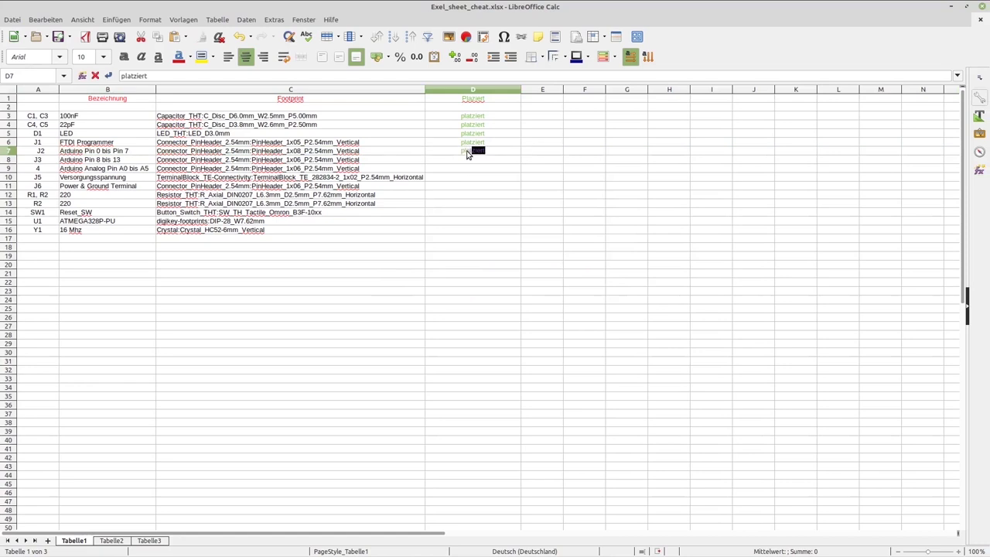
{"action": "key", "text": "Return"}
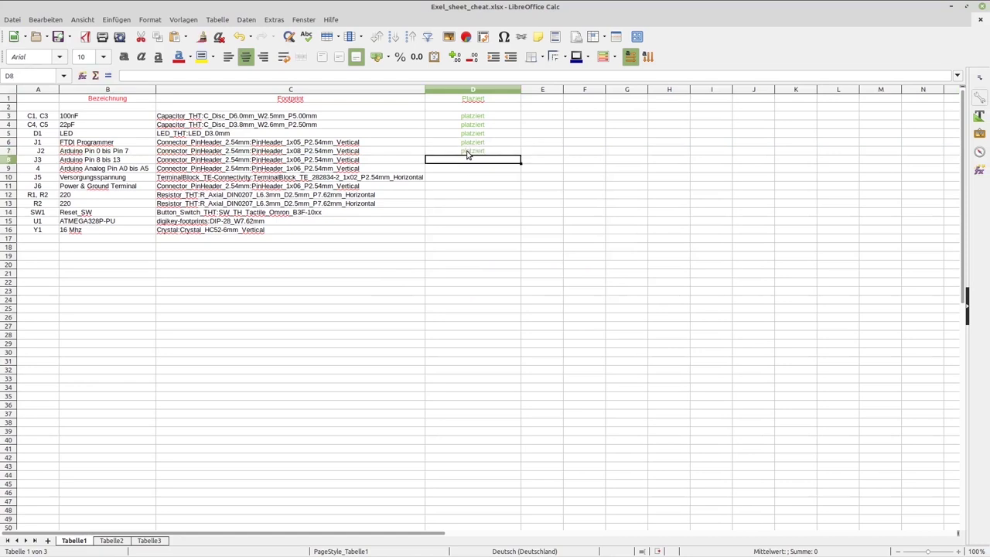
Check the footprints of the Arduino Pin 8 bis 13 and Arduino Analog Pin A0 bis A5 rows and switch back to Eeschema.
{"action": "left_click", "coordinate": [299, 160]}
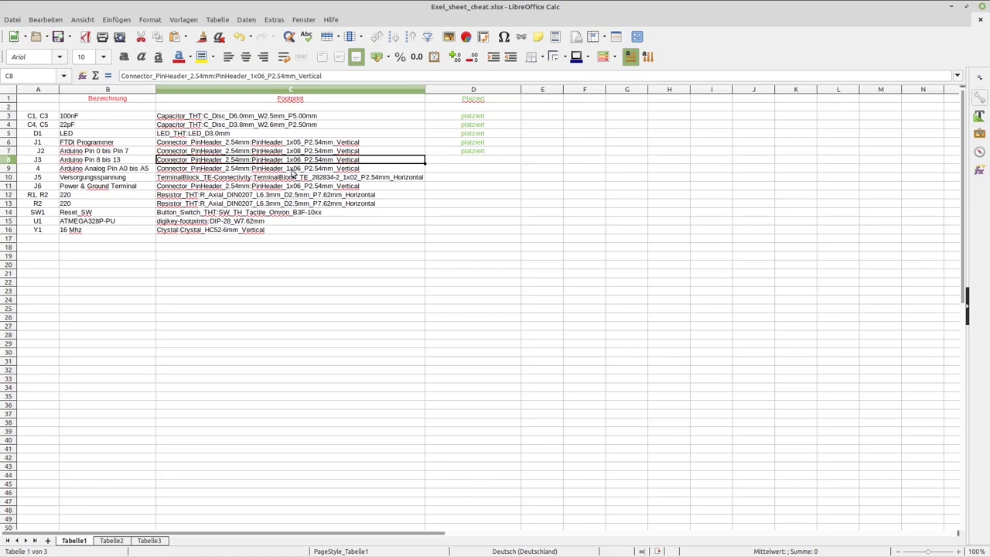
{"action": "left_click", "coordinate": [295, 169]}
{"action": "key", "text": "shift+space"}
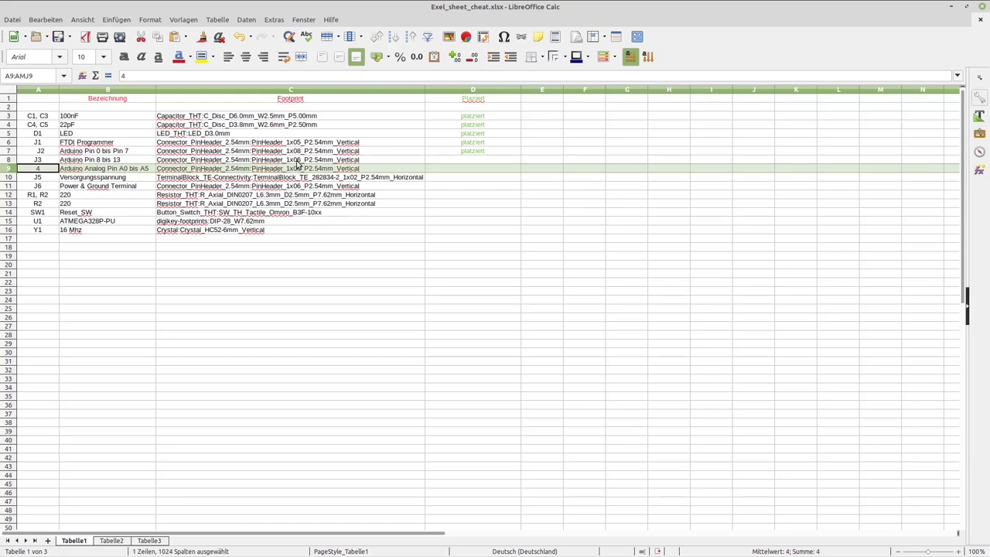
{"action": "left_click", "coordinate": [474, 160]}
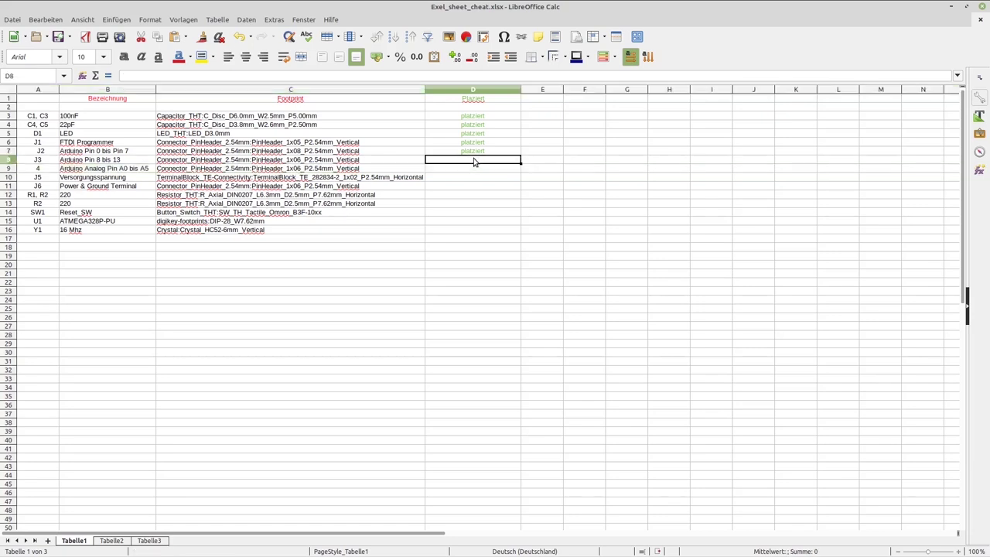
{"action": "key", "text": "ctrl+alt+Left"}
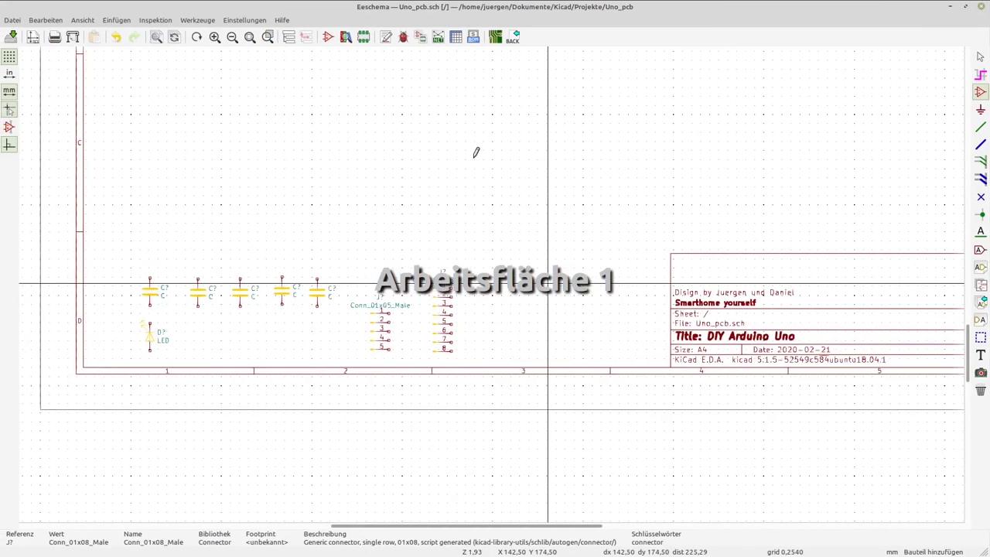
Search the symbols for "conn" and choose Conn_01x06_Male from the Connector library.
{"action": "scroll", "coordinate": [486, 153], "scroll_direction": "down", "scroll_amount": 3}
{"action": "scroll", "coordinate": [497, 268], "scroll_direction": "down", "scroll_amount": 1}
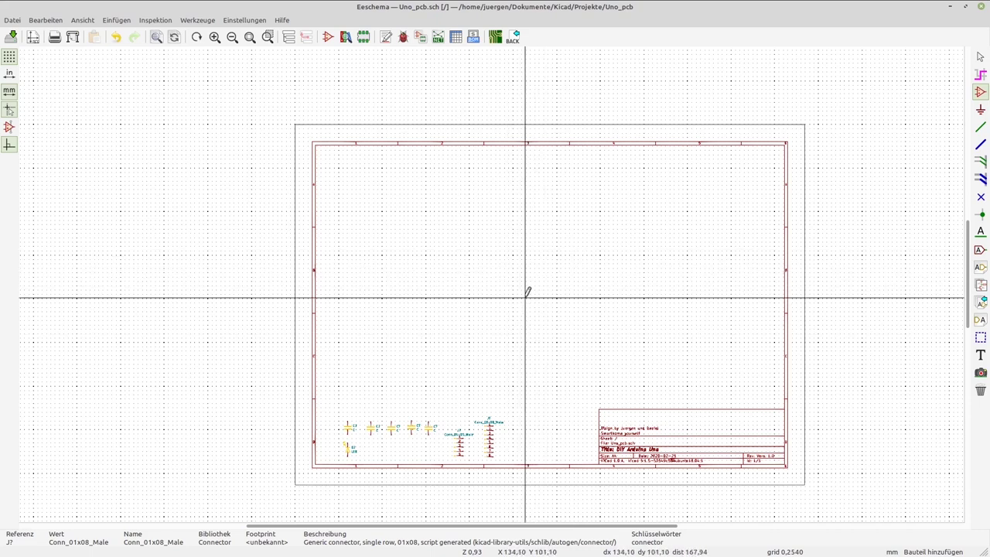
{"action": "left_click", "coordinate": [526, 297]}
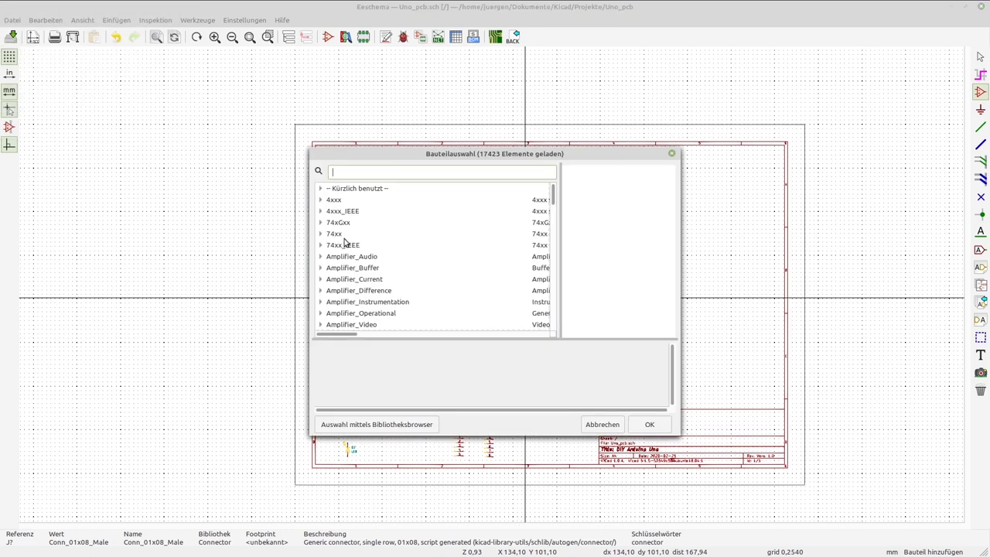
{"action": "type", "text": "con"}
{"action": "type", "text": "conn"}
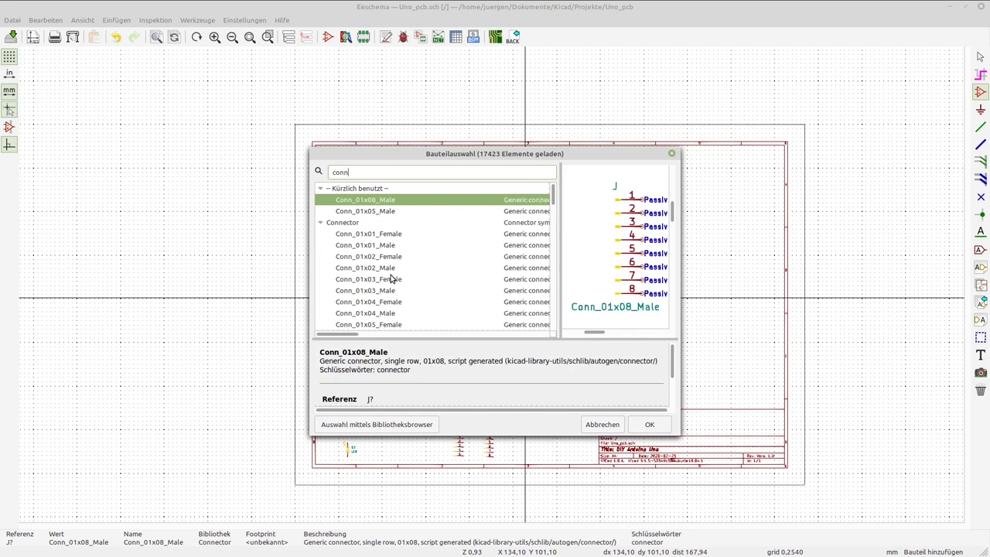
{"action": "scroll", "coordinate": [391, 278], "scroll_direction": "down", "scroll_amount": 1}
{"action": "scroll", "coordinate": [391, 278], "scroll_direction": "down", "scroll_amount": 1}
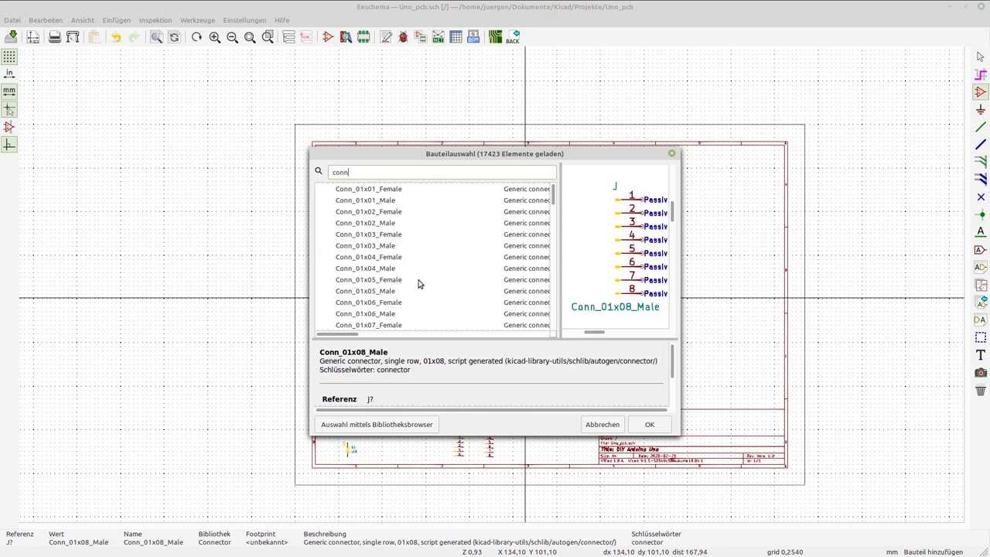
{"action": "left_click", "coordinate": [384, 313]}
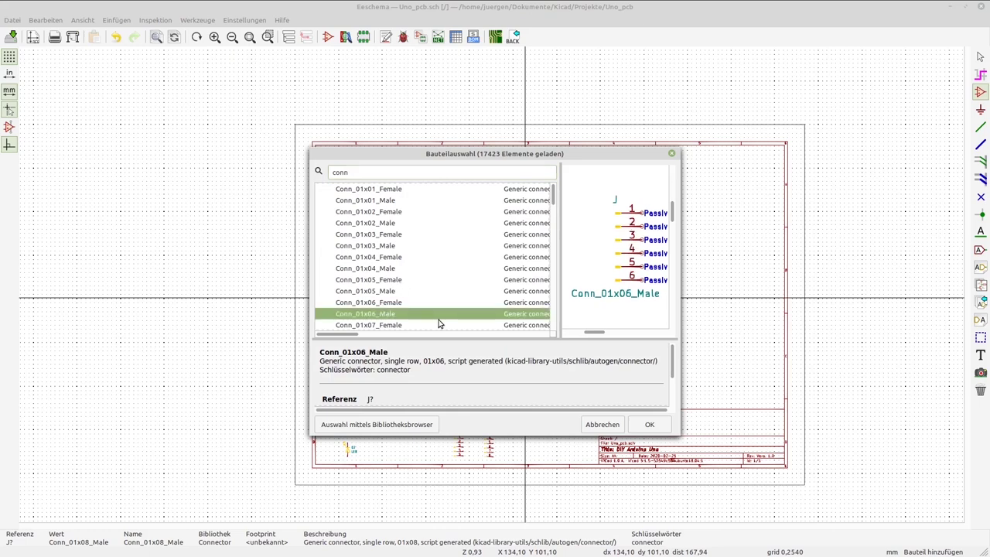
{"action": "left_click", "coordinate": [649, 424]}
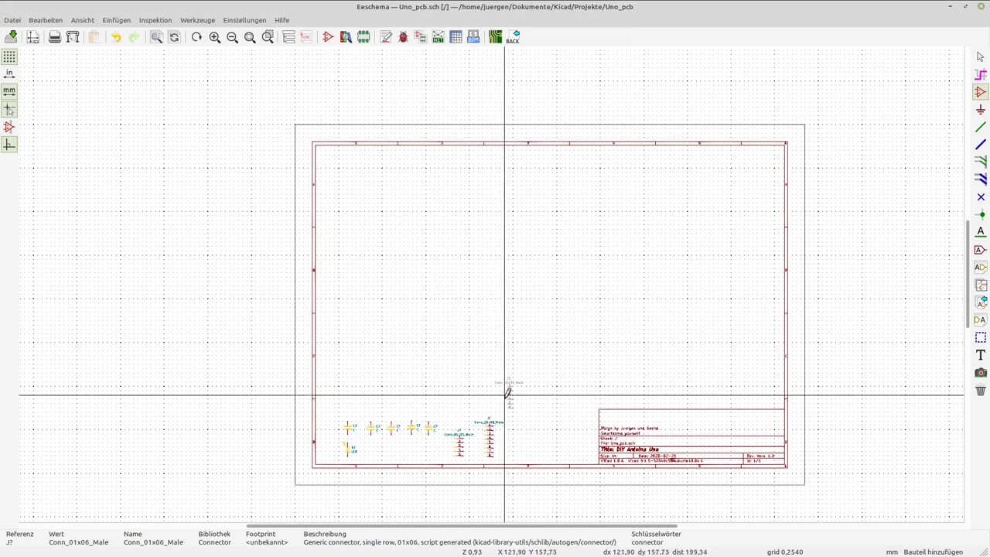
Place the six-pin connector to the right of the eight-pin connector and a second one further right in the same row.
{"action": "scroll", "coordinate": [507, 393], "scroll_direction": "up", "scroll_amount": 3}
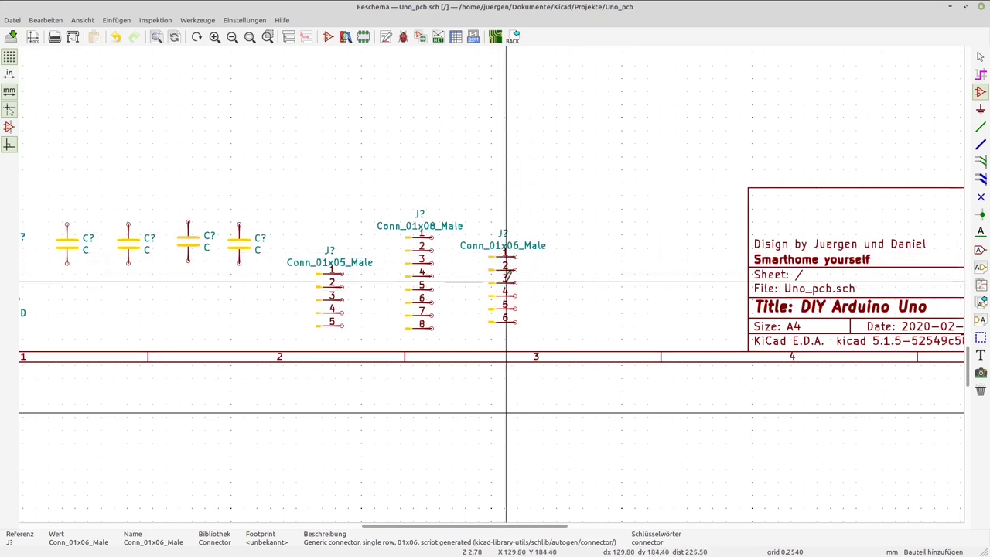
{"action": "left_click", "coordinate": [506, 282]}
{"action": "left_click", "coordinate": [506, 282]}
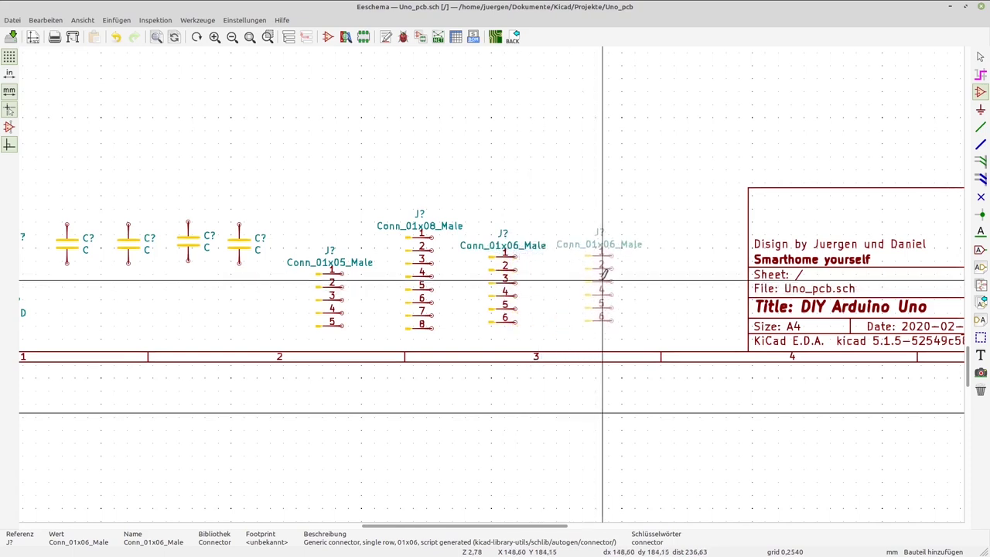
{"action": "left_click", "coordinate": [607, 275]}
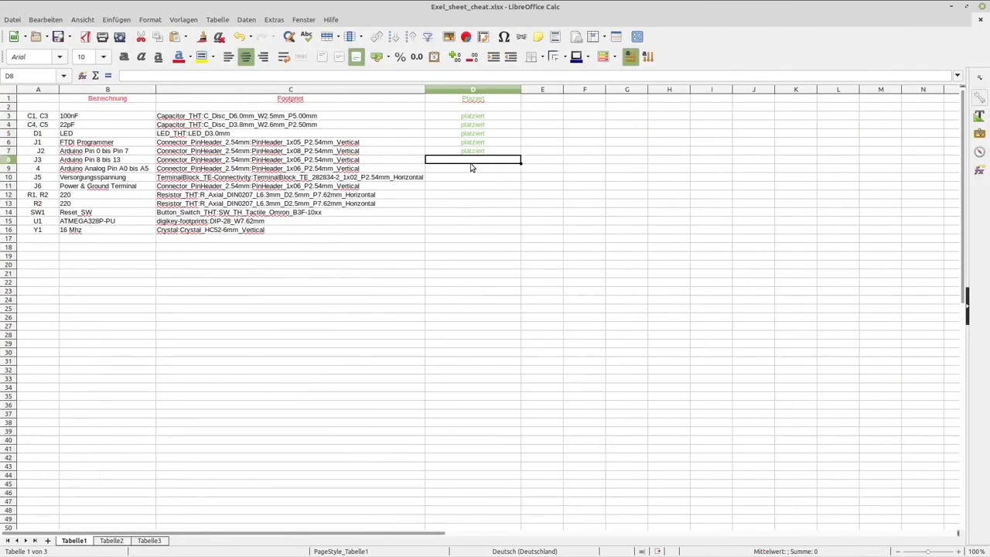
In the Calc parts list, mark the Arduino Pin 8 bis 13 and Arduino Analog Pin A0 bis A5 rows as platziert.
{"action": "type", "text": "platziert"}
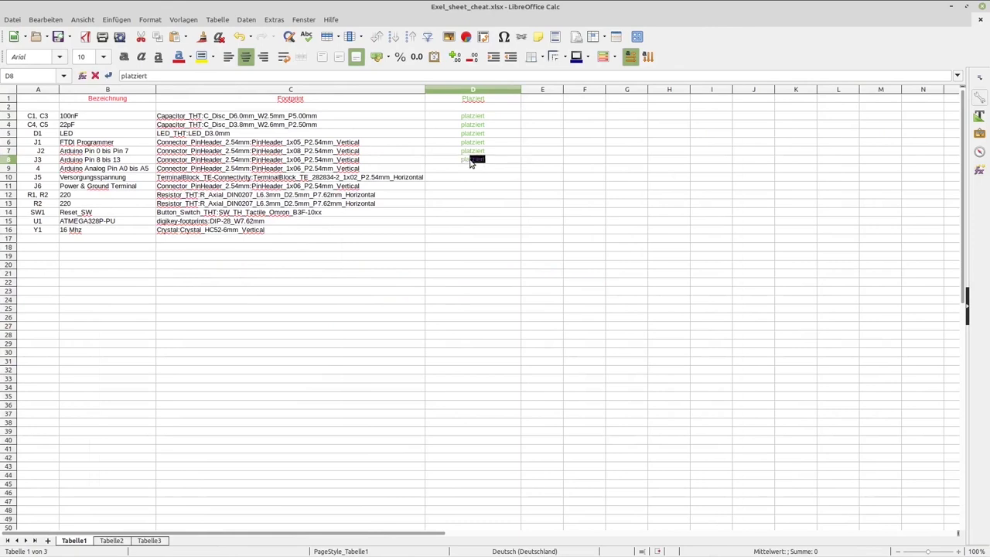
{"action": "key", "text": "Return"}
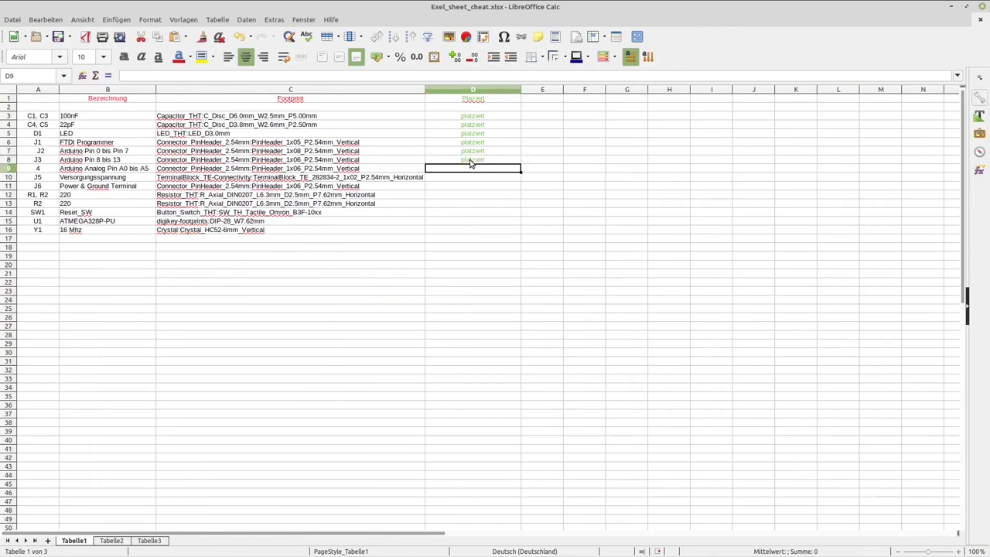
{"action": "type", "text": "platziert"}
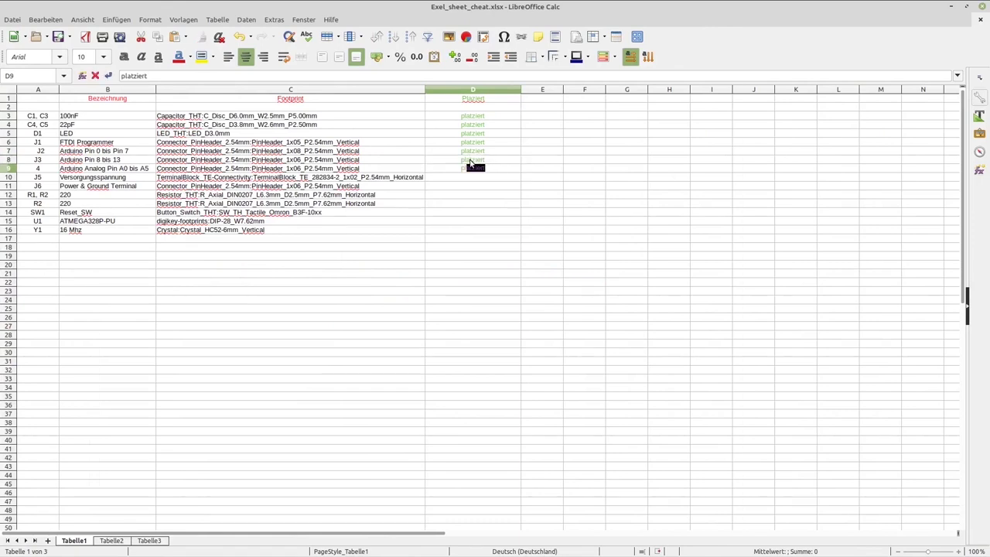
{"action": "key", "text": "Return"}
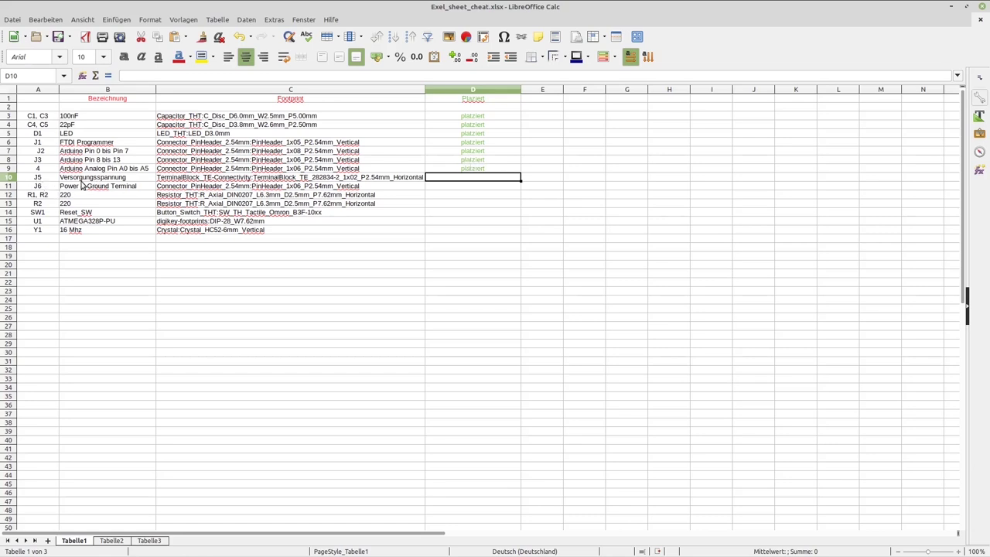
Switch to Eeschema for the J5 Versorgungsspannung part, search the symbols for "termina" and choose Screw_Terminal_01x02 from the Connector library.
{"action": "left_click", "coordinate": [15, 178]}
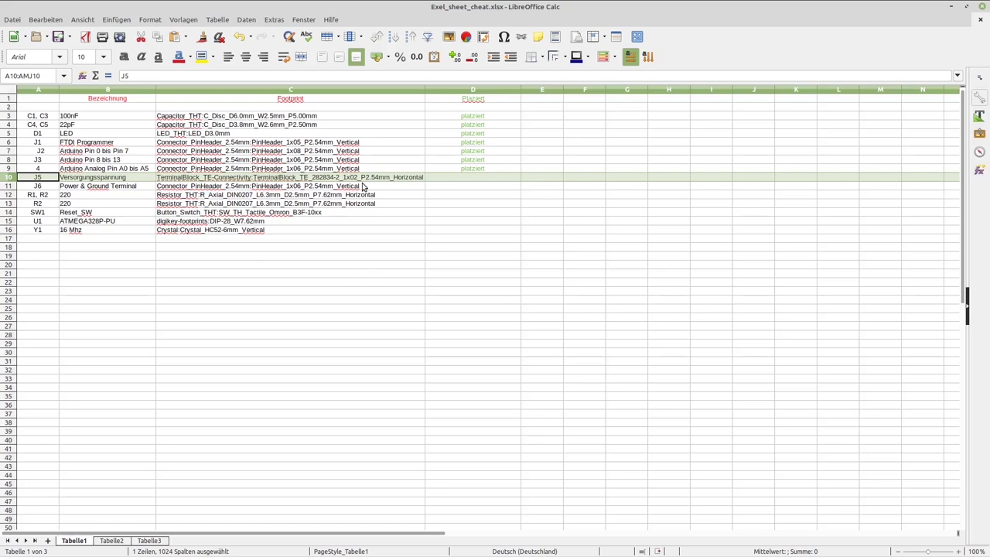
{"action": "key", "text": "ctrl+alt+Left"}
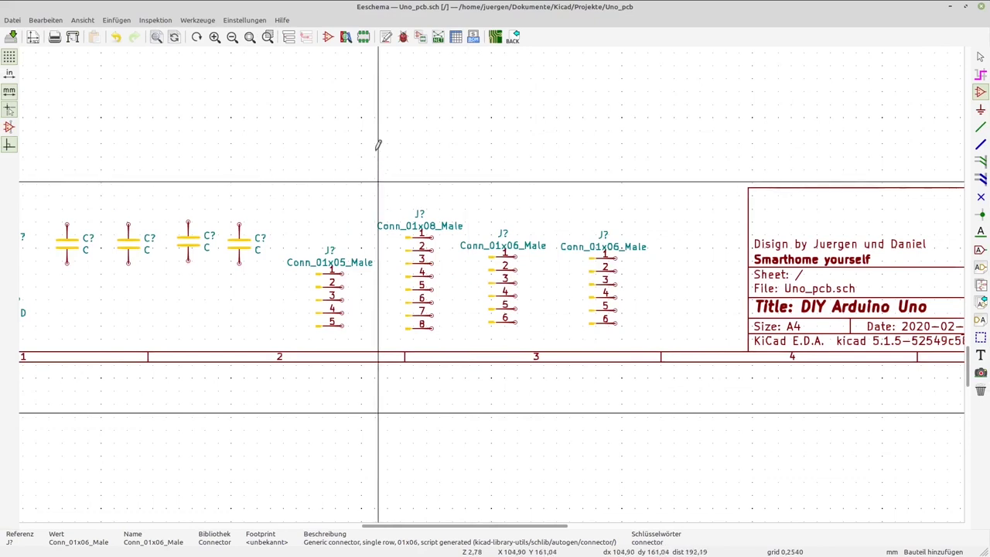
{"action": "scroll", "coordinate": [378, 144], "scroll_direction": "down", "scroll_amount": 1}
{"action": "scroll", "coordinate": [493, 276], "scroll_direction": "down", "scroll_amount": 2}
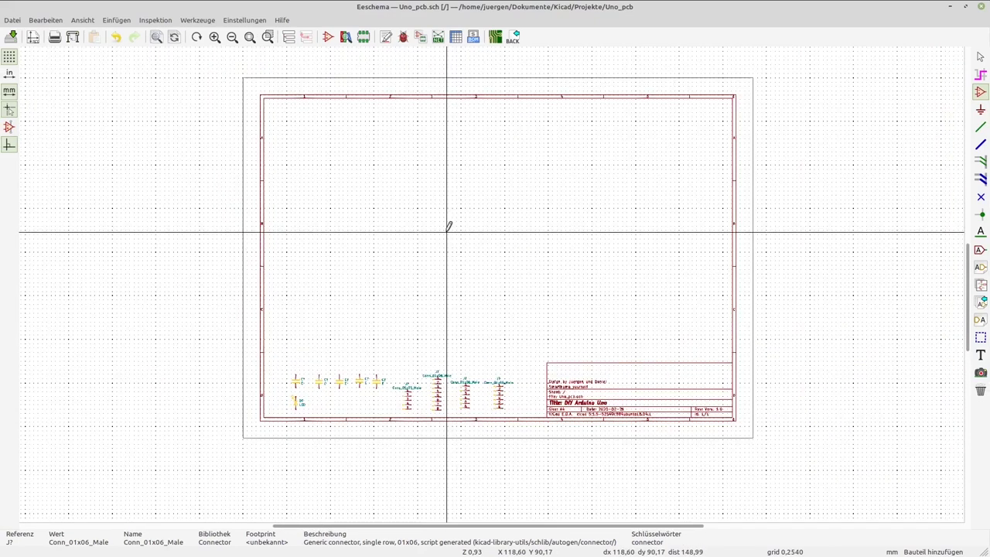
{"action": "left_click", "coordinate": [448, 226]}
{"action": "type", "text": "t"}
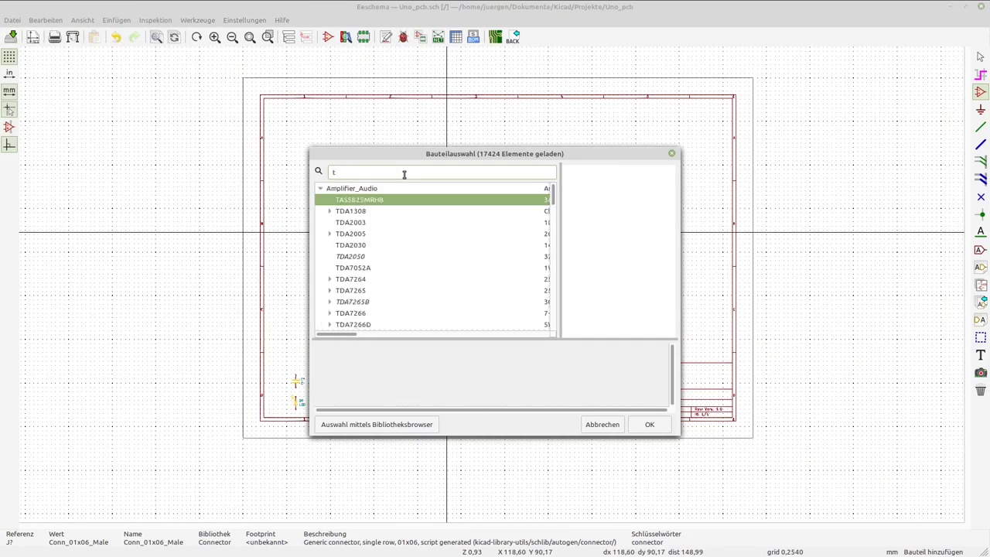
{"action": "type", "text": "ermina"}
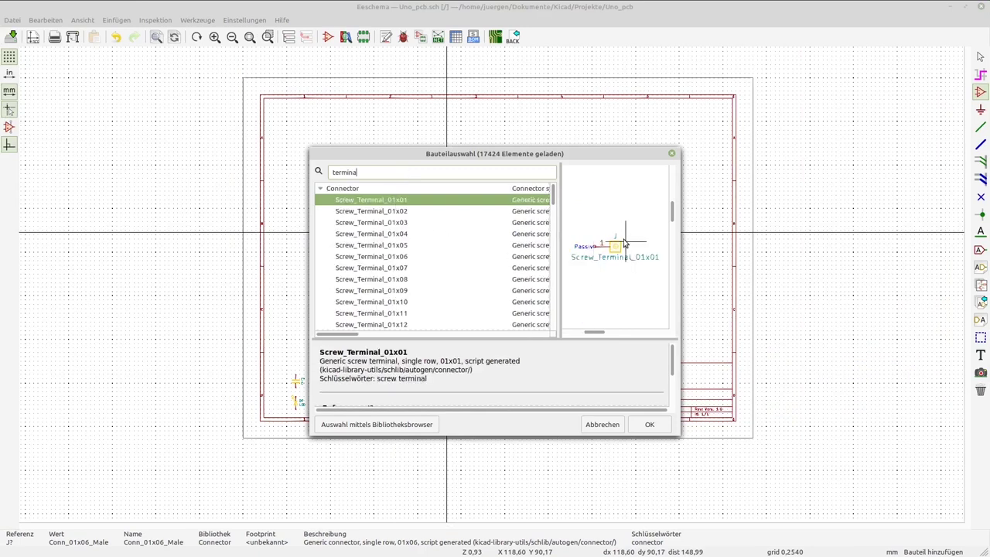
{"action": "left_click", "coordinate": [408, 215]}
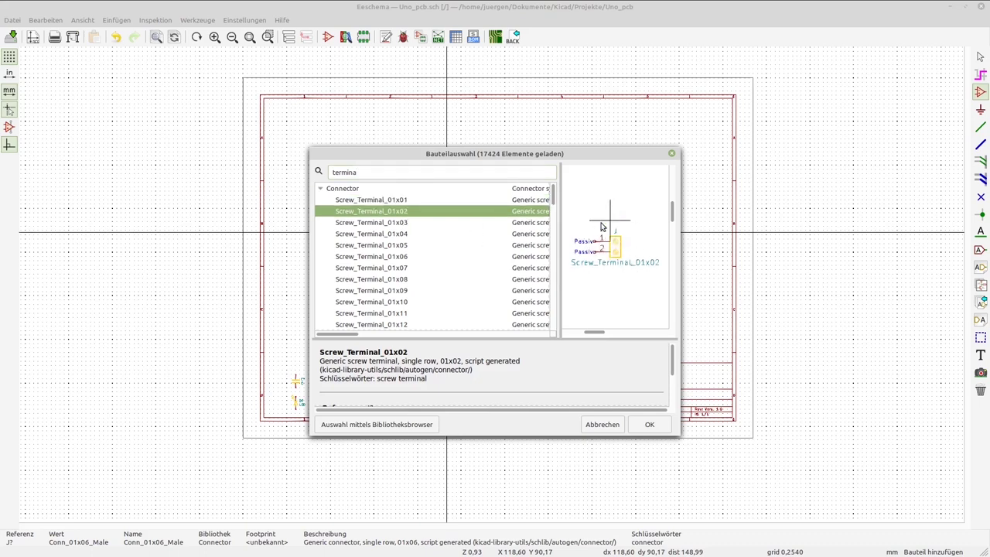
{"action": "left_click", "coordinate": [631, 430]}
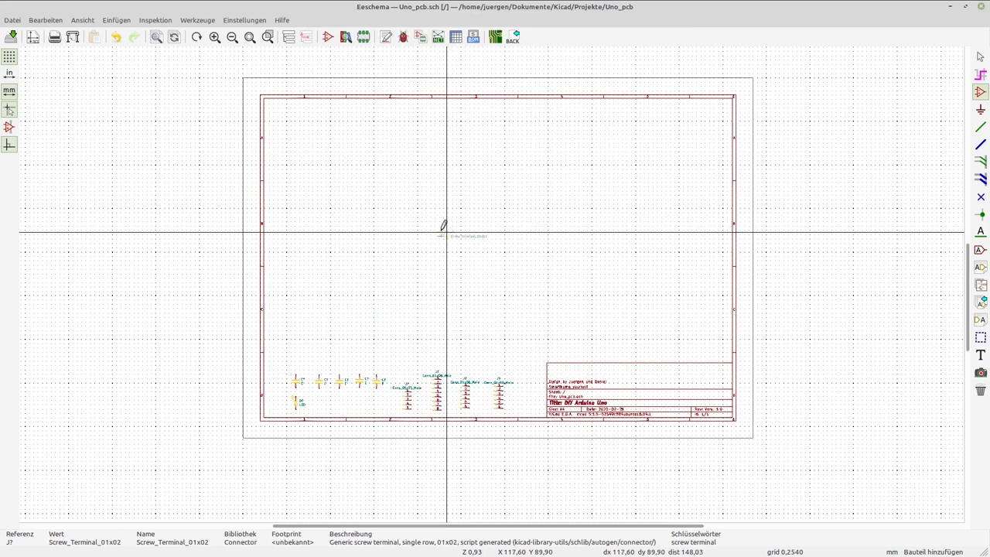
Place the two-pin screw terminal above the leftmost capacitor on the sheet.
{"action": "scroll", "coordinate": [404, 336], "scroll_direction": "up", "scroll_amount": 1}
{"action": "scroll", "coordinate": [492, 280], "scroll_direction": "up", "scroll_amount": 5}
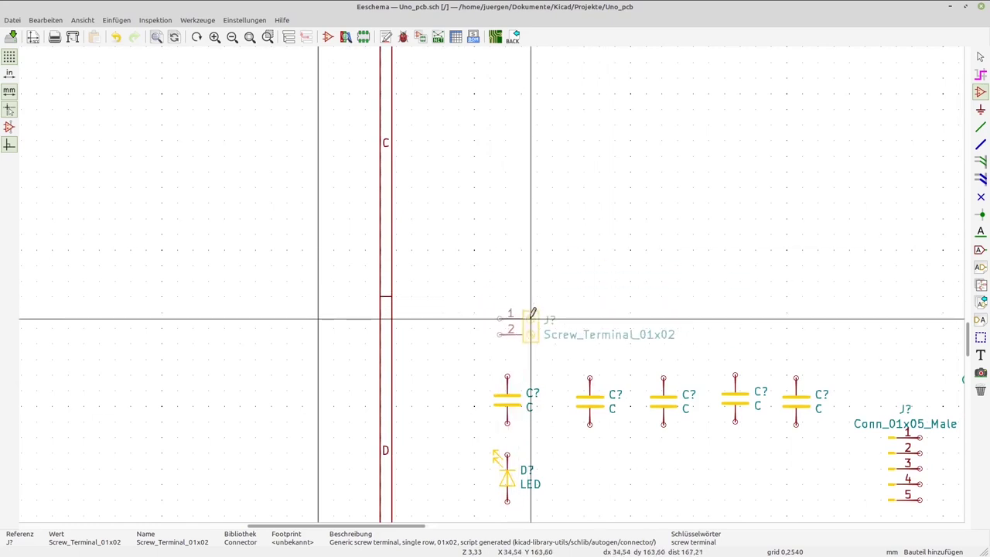
{"action": "scroll", "coordinate": [530, 318], "scroll_direction": "down", "scroll_amount": 5}
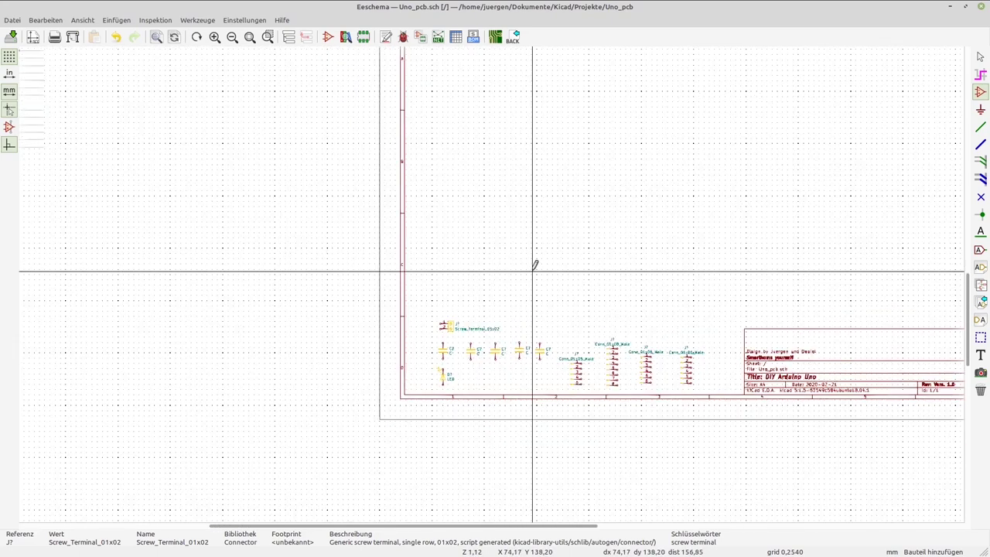
{"action": "left_click", "coordinate": [250, 38]}
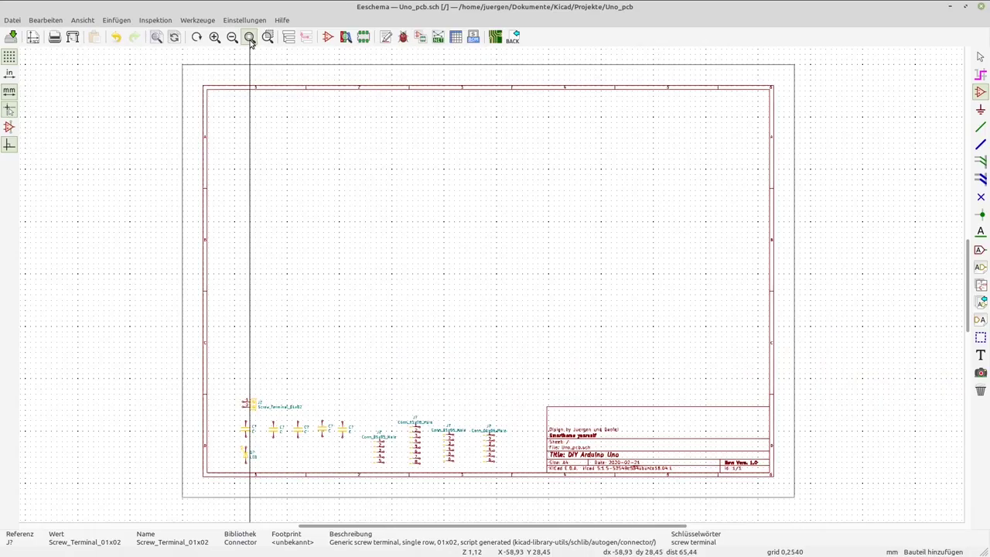
Switch to the Calc parts list and mark the J5 Versorgungsspannung row as platziert.
{"action": "key", "text": "alt+Tab"}
{"action": "left_click", "coordinate": [467, 180]}
{"action": "type", "text": "p"}
{"action": "key", "text": "Return"}
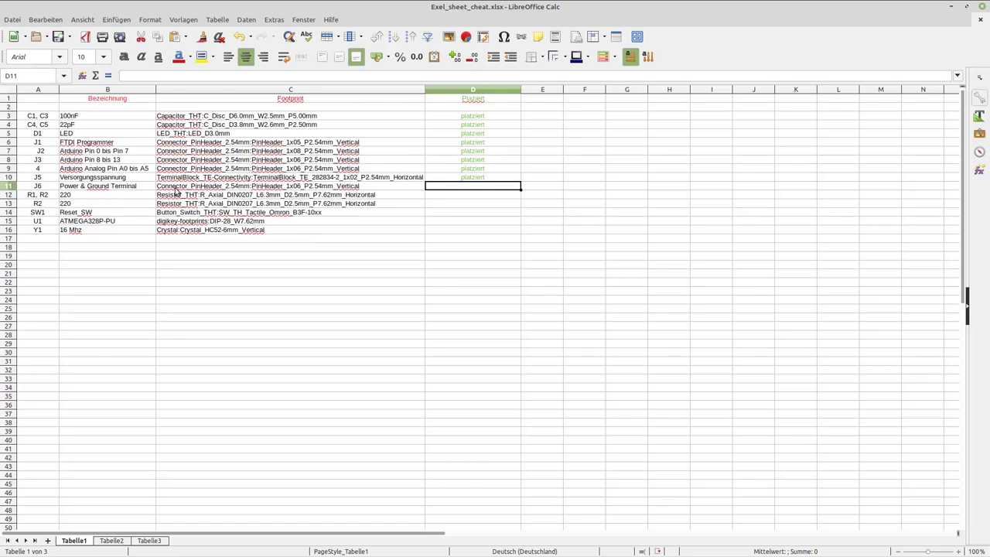
Highlight the J6 Power & Ground Terminal row in the parts list and switch back to Eeschema.
{"action": "left_click", "coordinate": [296, 189]}
{"action": "left_click", "coordinate": [8, 186]}
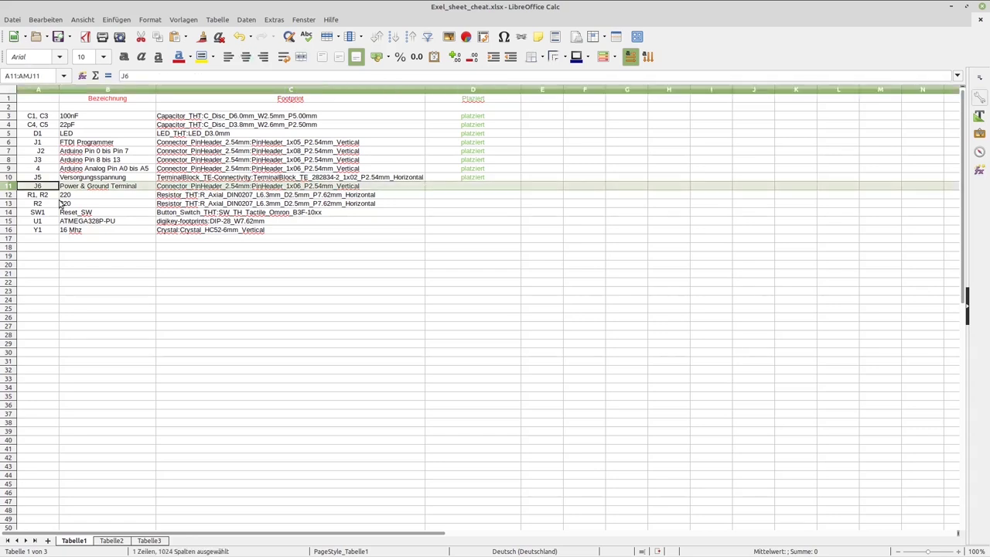
{"action": "key", "text": "ctrl+alt+Right"}
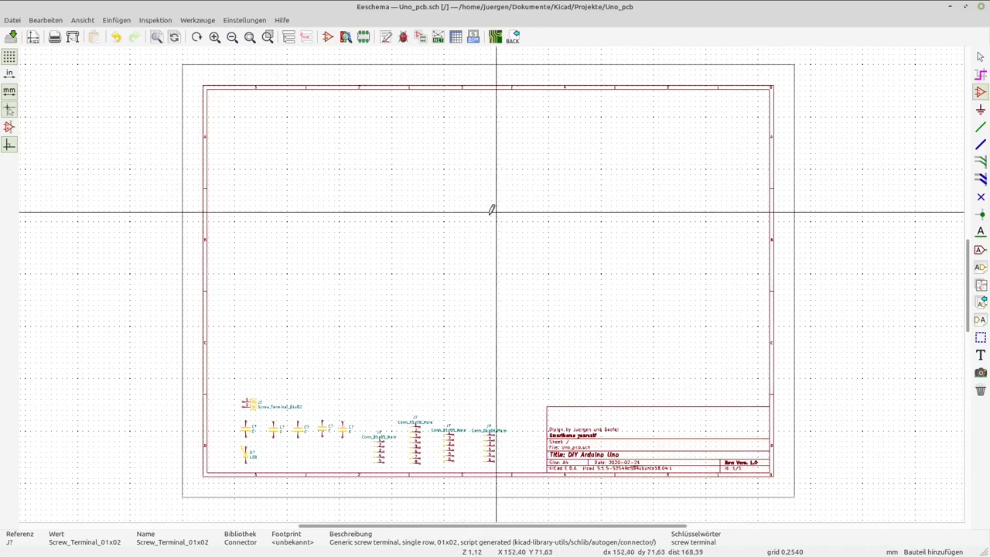
Duplicate the rightmost Conn_01x06_Male connector and place the copy to its right, just before the title block.
{"action": "scroll", "coordinate": [490, 335], "scroll_direction": "down", "scroll_amount": 1}
{"action": "scroll", "coordinate": [494, 271], "scroll_direction": "up", "scroll_amount": 5}
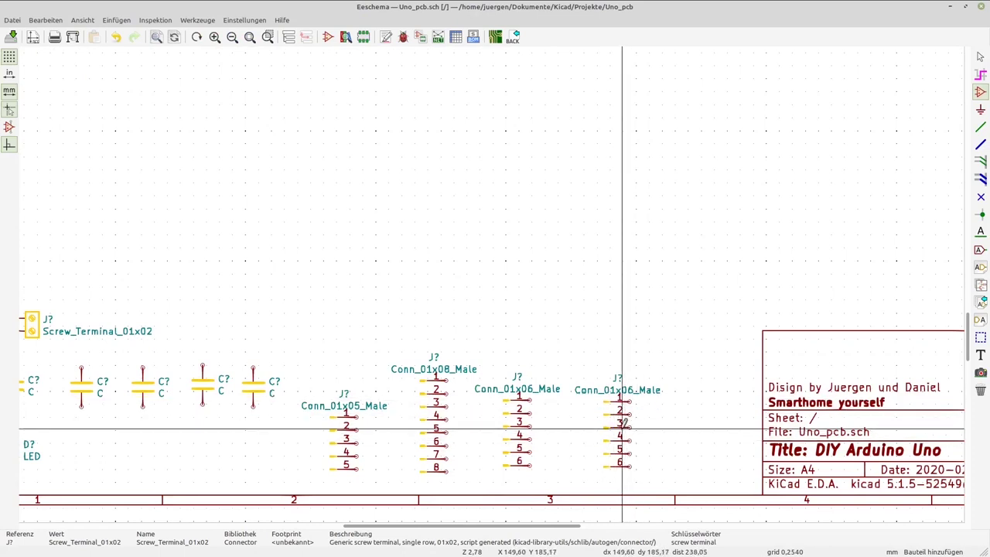
{"action": "key", "text": "ctrl+d"}
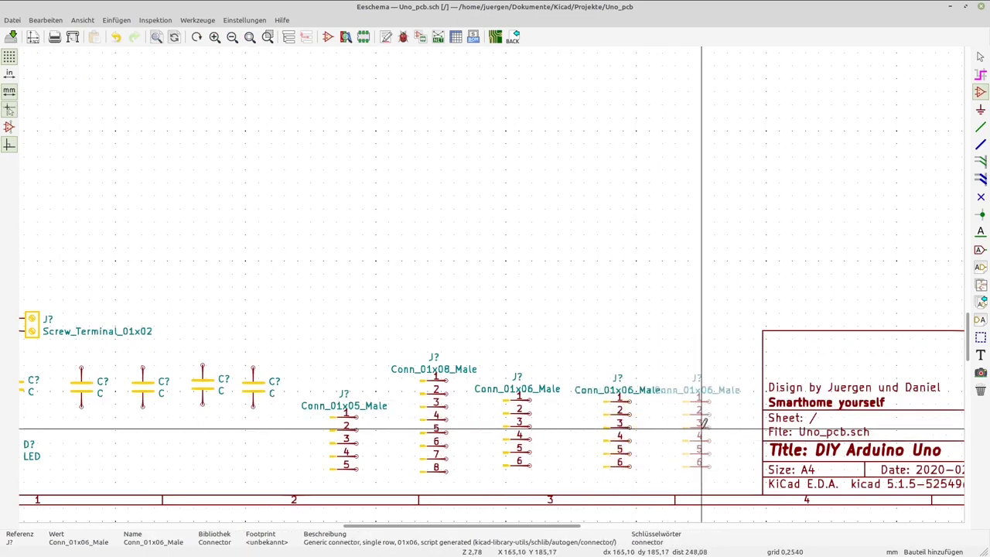
{"action": "left_click", "coordinate": [717, 426]}
Switch to the Calc parts list, mark the J6 Power & Ground Terminal row as platziert and highlight the R1, R2 row.
{"action": "key", "text": "alt+Tab"}
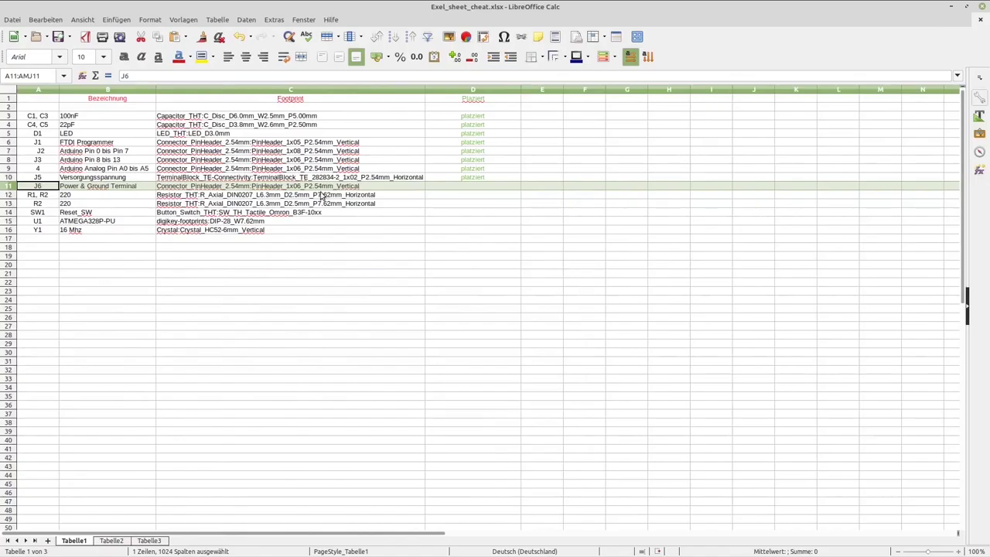
{"action": "left_click", "coordinate": [477, 190]}
{"action": "type", "text": "p"}
{"action": "key", "text": "Return"}
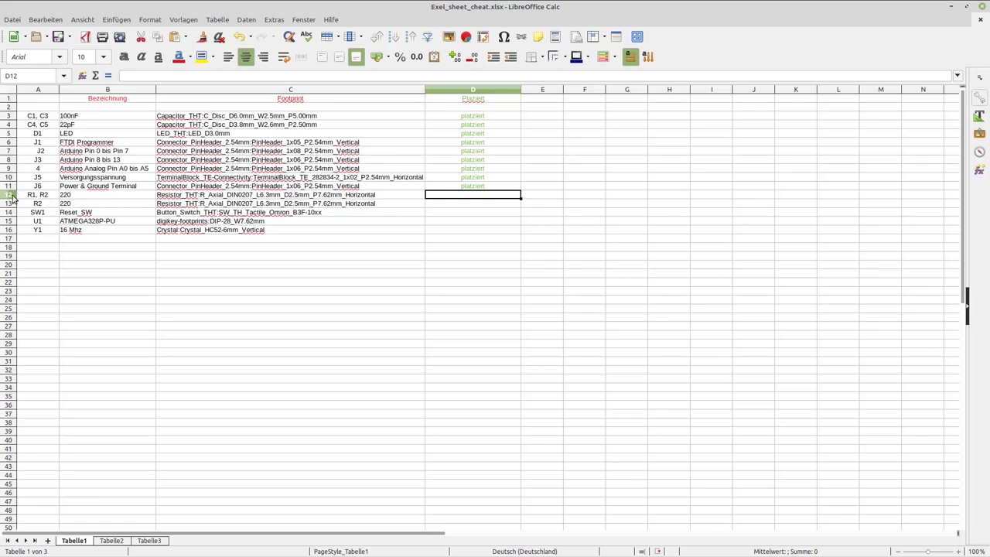
{"action": "left_click", "coordinate": [11, 198]}
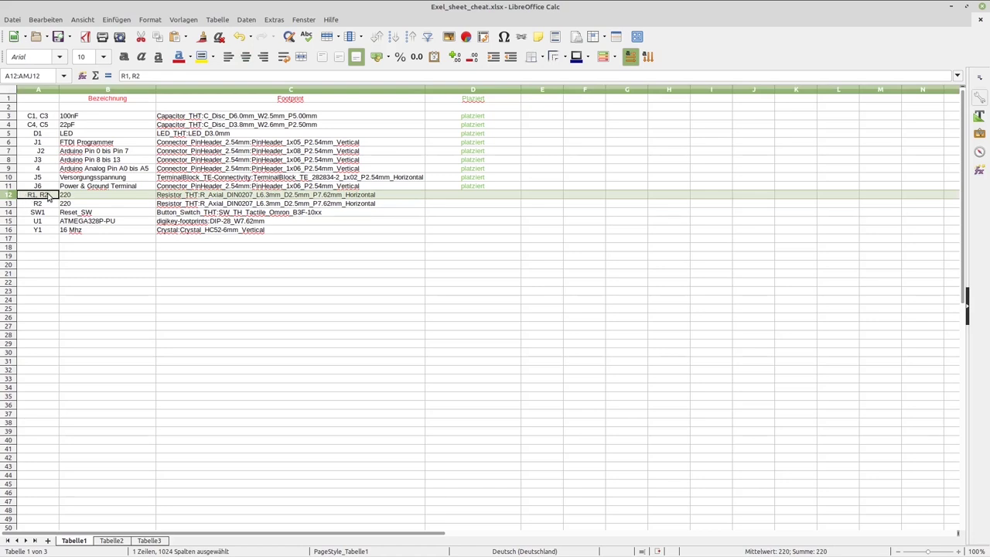
Highlight the R2 row in the parts list, then switch to Eeschema and choose the Device symbol R for placement.
{"action": "left_click", "coordinate": [8, 204]}
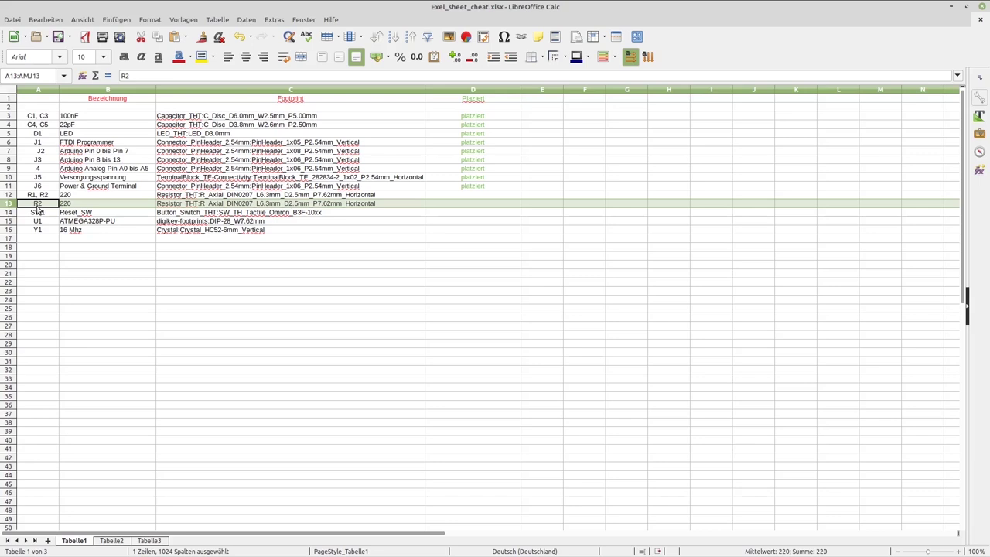
{"action": "key", "text": "ctrl+alt+Left"}
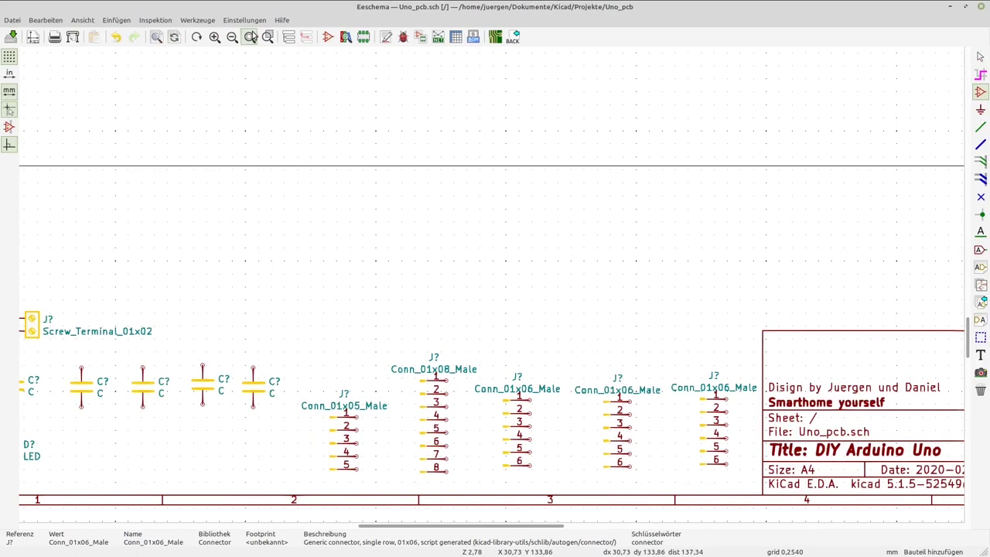
{"action": "left_click", "coordinate": [249, 38]}
{"action": "left_click", "coordinate": [427, 275]}
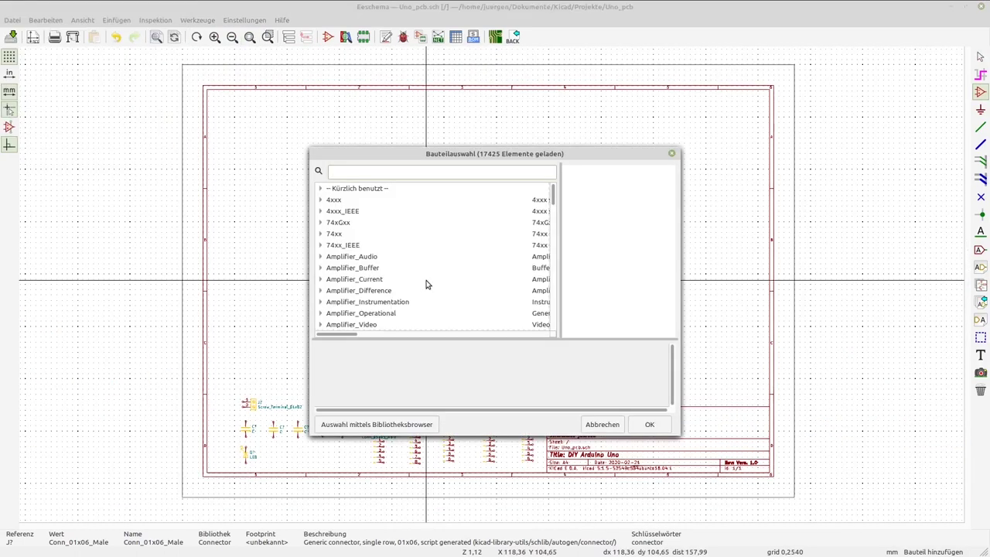
{"action": "type", "text": "r"}
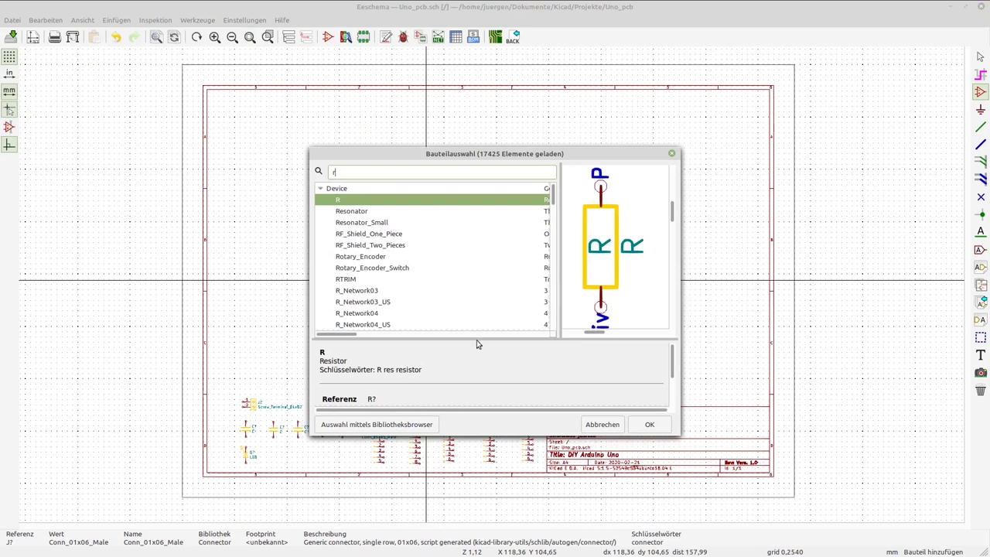
{"action": "left_click", "coordinate": [649, 425]}
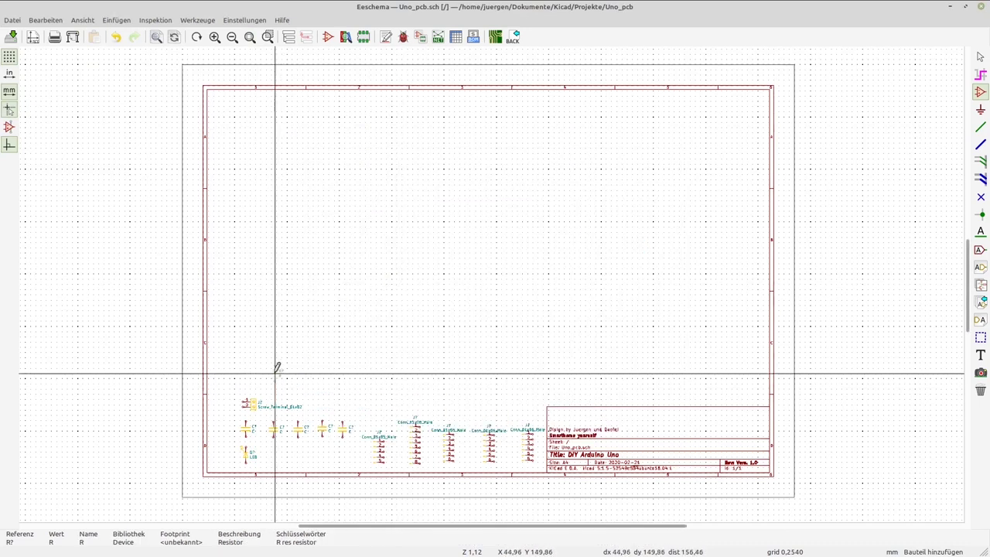
Place three R resistor symbols side by side above the Screw_Terminal_01x02 connector.
{"action": "scroll", "coordinate": [276, 369], "scroll_direction": "up", "scroll_amount": 4}
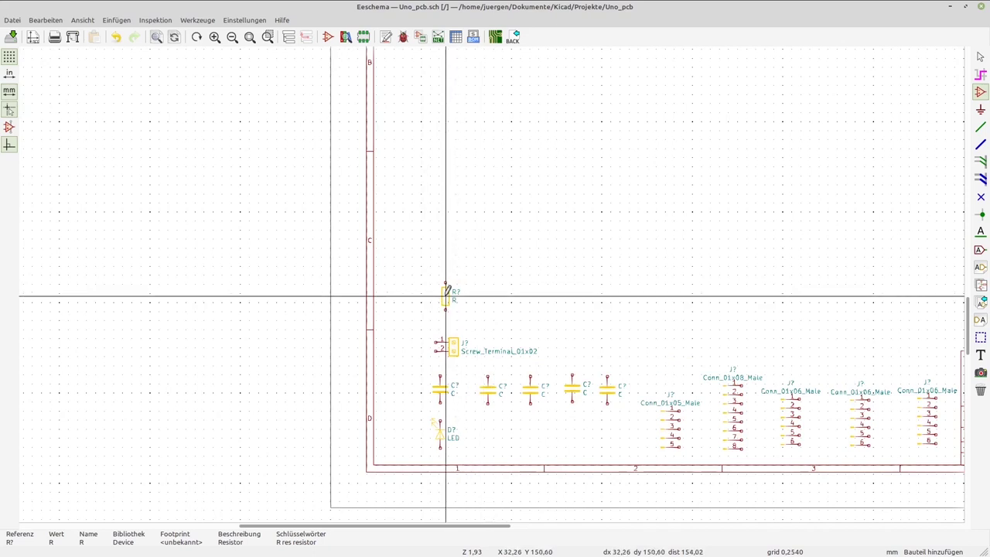
{"action": "left_click", "coordinate": [446, 296]}
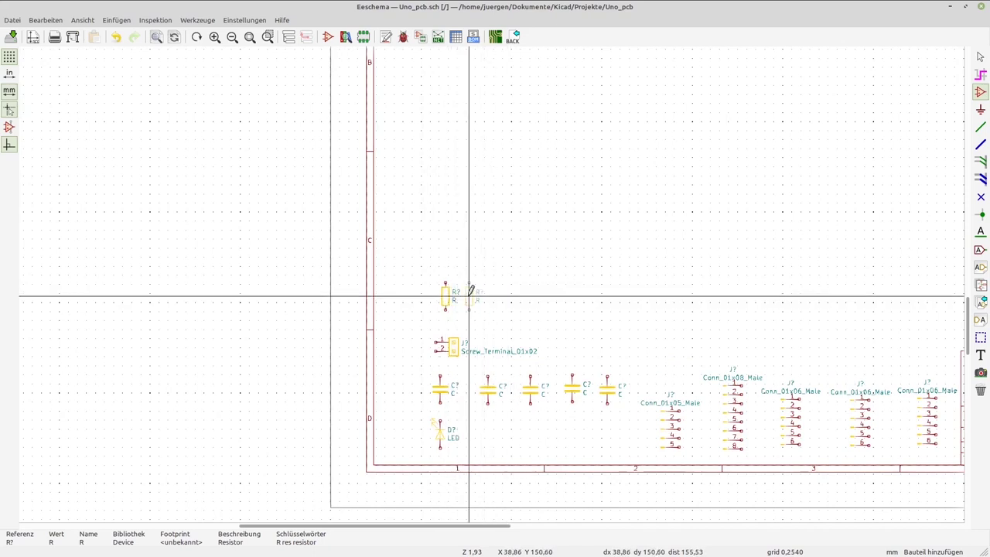
{"action": "left_click", "coordinate": [475, 296]}
{"action": "left_click", "coordinate": [511, 296]}
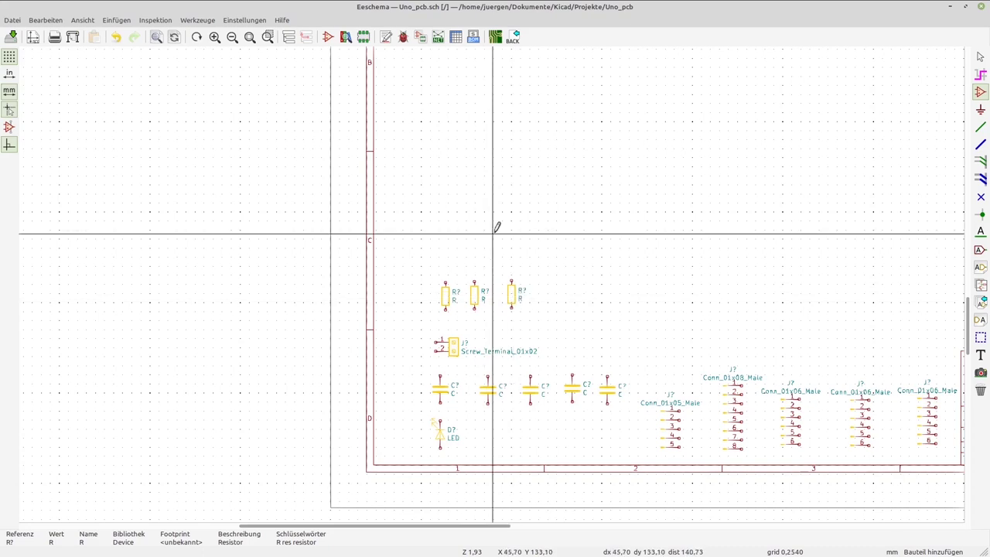
Switch to the Calc parts list, mark the "R1, R2" and "R2" rows as platziert and highlight the SW1 Reset_SW row.
{"action": "key", "text": "alt+Tab"}
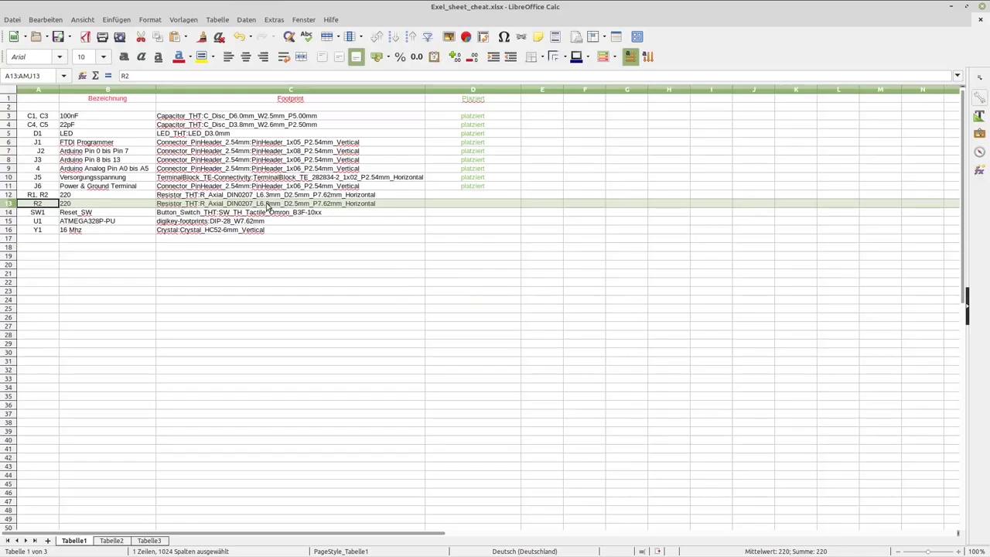
{"action": "left_click", "coordinate": [475, 196]}
{"action": "type", "text": "p"}
{"action": "key", "text": "Return"}
{"action": "type", "text": "p"}
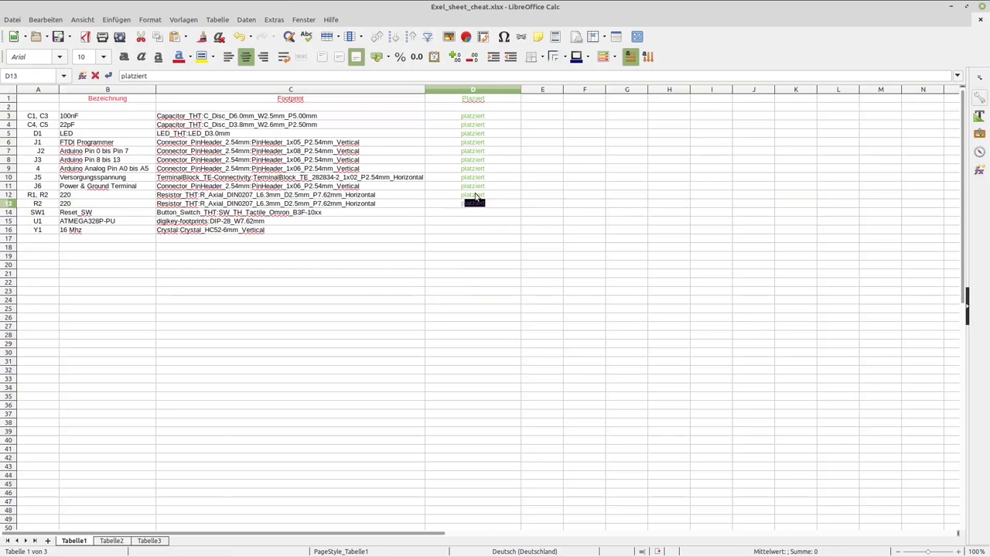
{"action": "key", "text": "Return"}
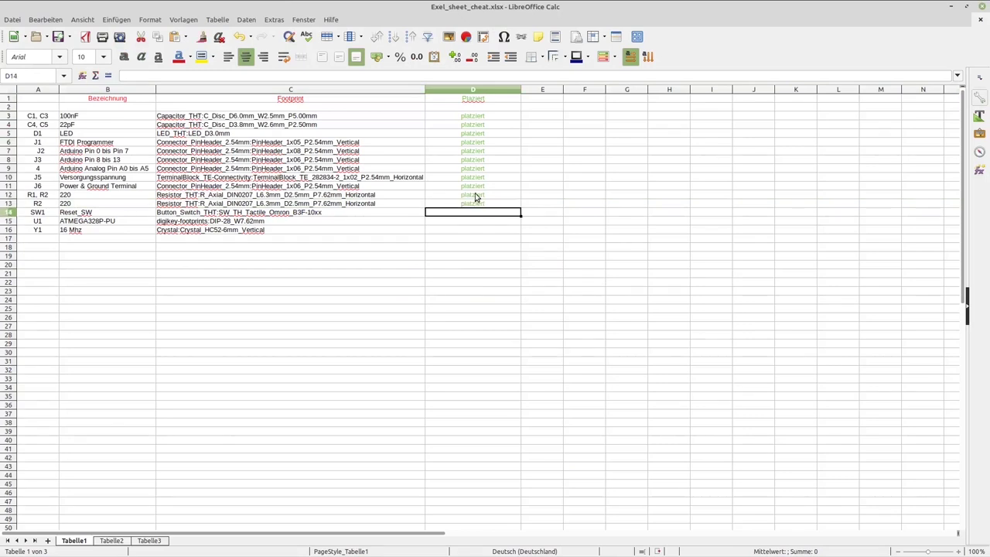
{"action": "left_click", "coordinate": [8, 212]}
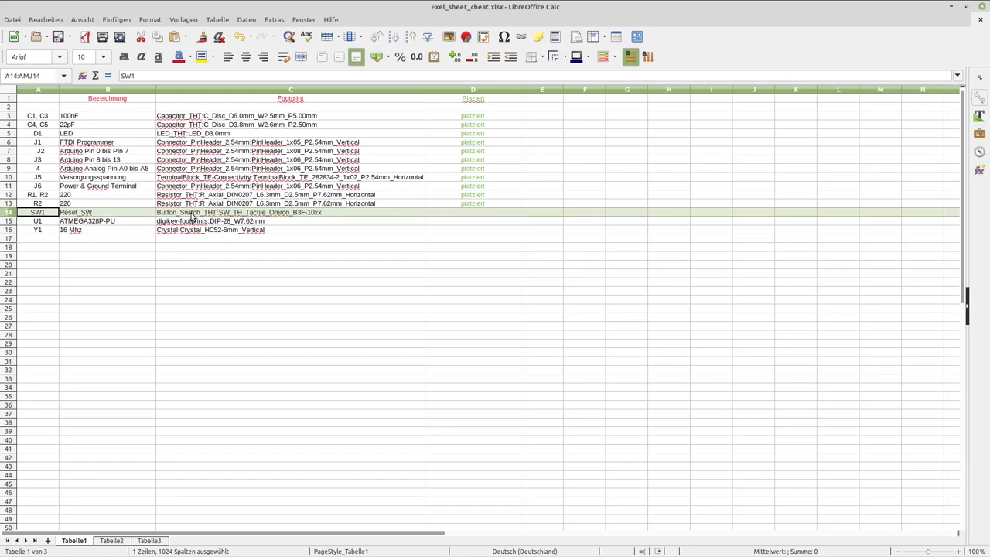
Switch back to Eeschema, fit the whole sheet in view and open the symbol chooser for a new component.
{"action": "key", "text": "ctrl+alt+Right"}
{"action": "key", "text": "ctrl+alt+Right"}
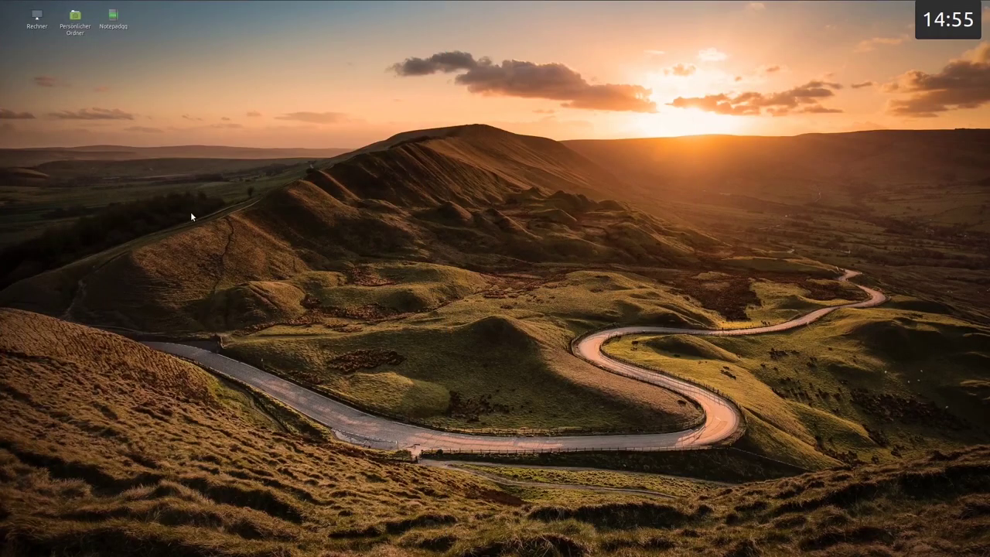
{"action": "key", "text": "Home"}
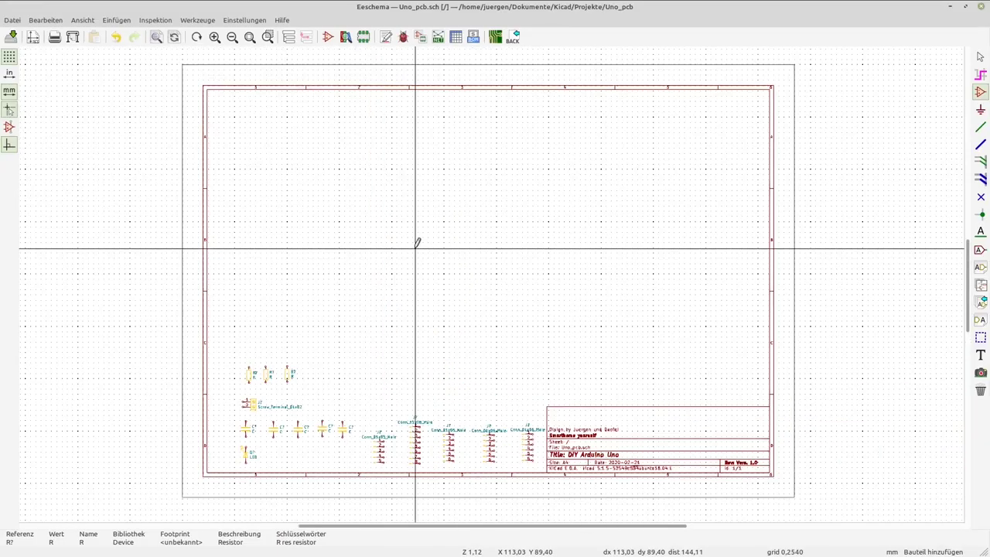
{"action": "left_click", "coordinate": [416, 246]}
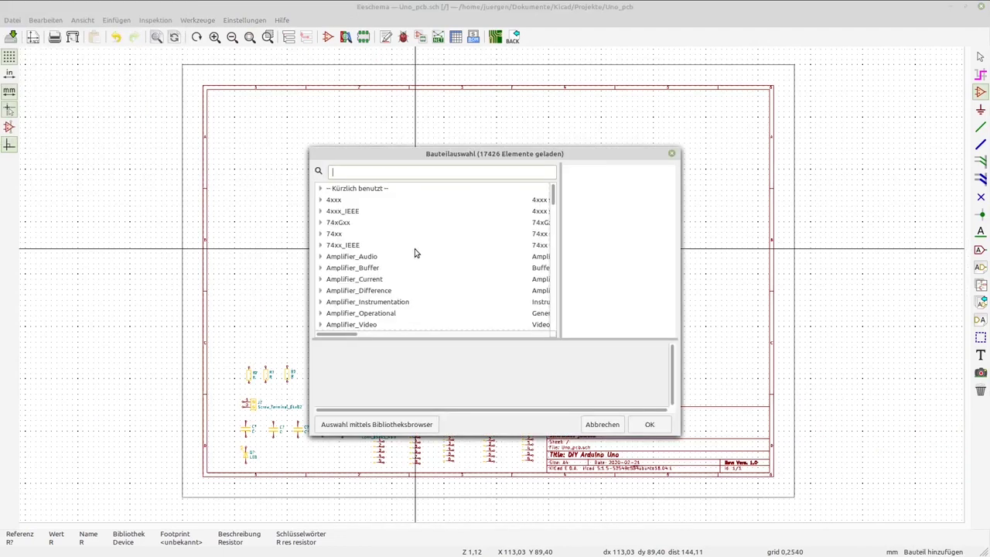
Search the symbol libraries for "Button" and preview the SparkFun-Switches entries for a suitable reset button.
{"action": "type", "text": "Button"}
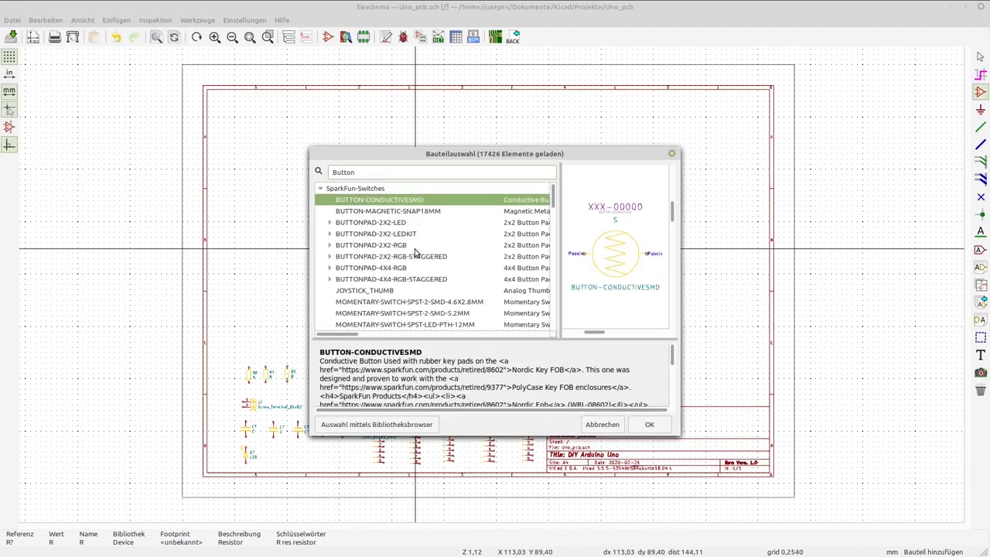
{"action": "left_click", "coordinate": [401, 211]}
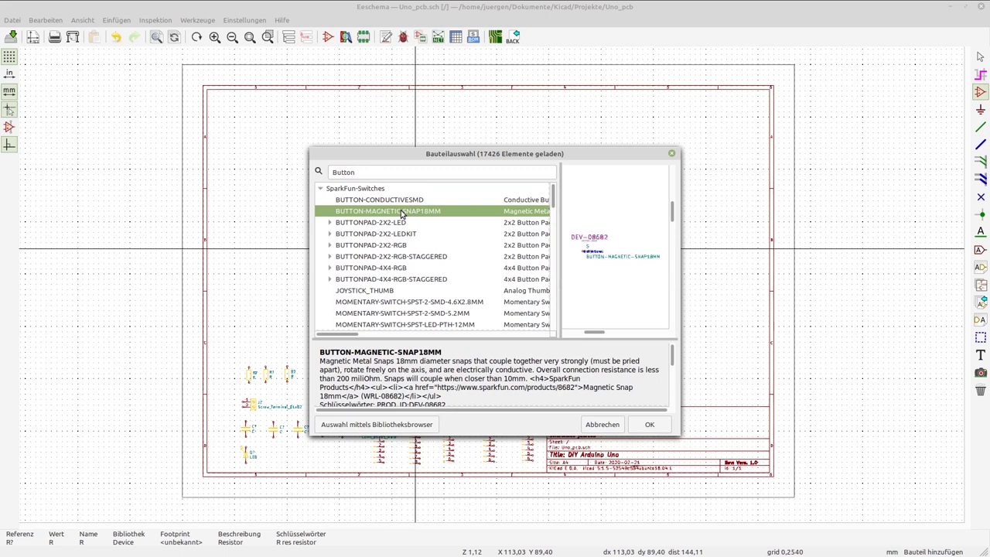
{"action": "key", "text": "Down"}
{"action": "key", "text": "Down"}
{"action": "key", "text": "Down"}
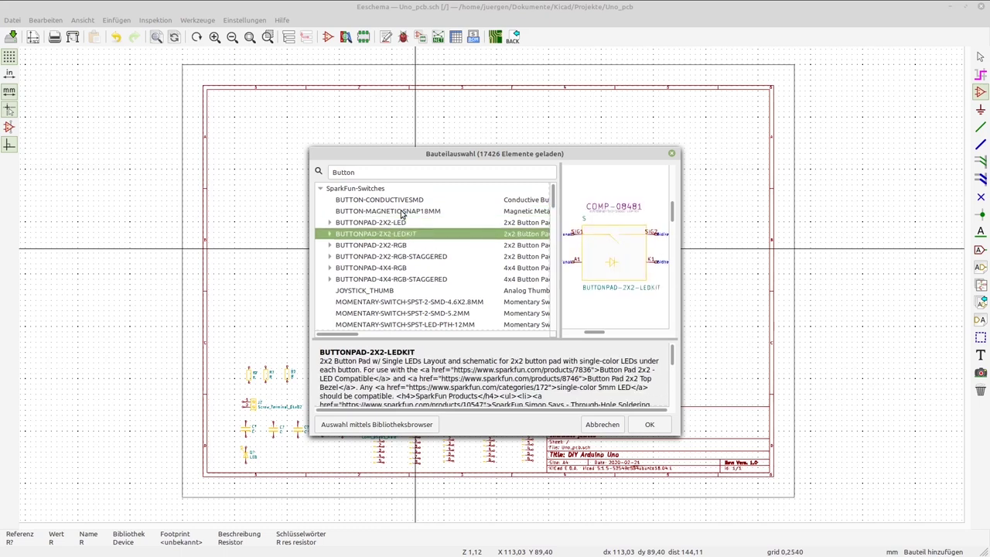
{"action": "key", "text": "Down"}
{"action": "key", "text": "Down"}
{"action": "key", "text": "Down"}
{"action": "key", "text": "Up"}
{"action": "key", "text": "Up"}
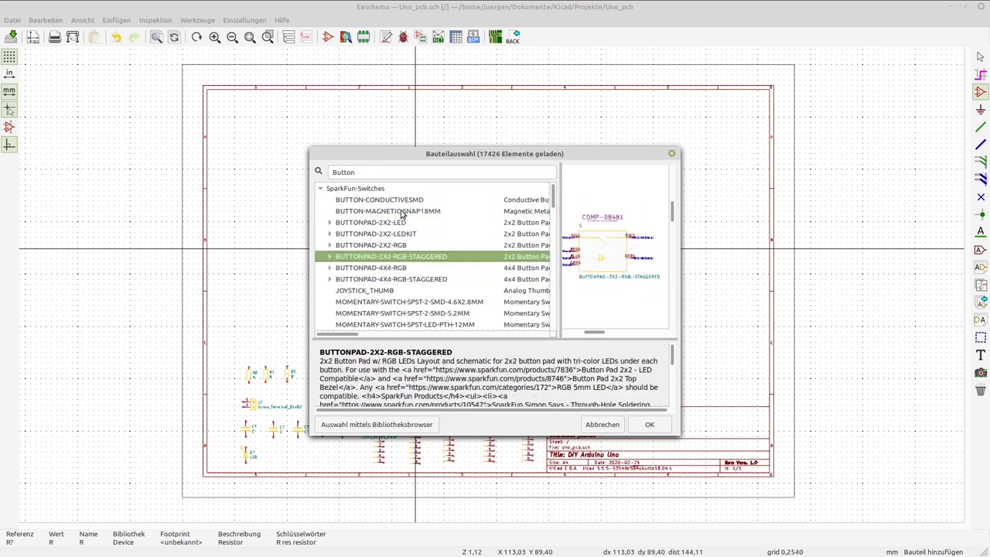
Search the symbol libraries for "switch" instead and browse the results for a suitable push button.
{"action": "key", "text": "ctrl+a"}
{"action": "type", "text": "swit"}
{"action": "key", "text": "Down"}
{"action": "key", "text": "Down"}
{"action": "key", "text": "Down"}
{"action": "type", "text": "ch"}
{"action": "key", "text": "Down"}
{"action": "key", "text": "Down"}
{"action": "key", "text": "Down"}
{"action": "key", "text": "Down"}
{"action": "key", "text": "Down"}
{"action": "key", "text": "Down"}
{"action": "key", "text": "Down"}
{"action": "key", "text": "Down"}
{"action": "key", "text": "Down"}
{"action": "key", "text": "Down"}
{"action": "key", "text": "Down"}
{"action": "key", "text": "Down"}
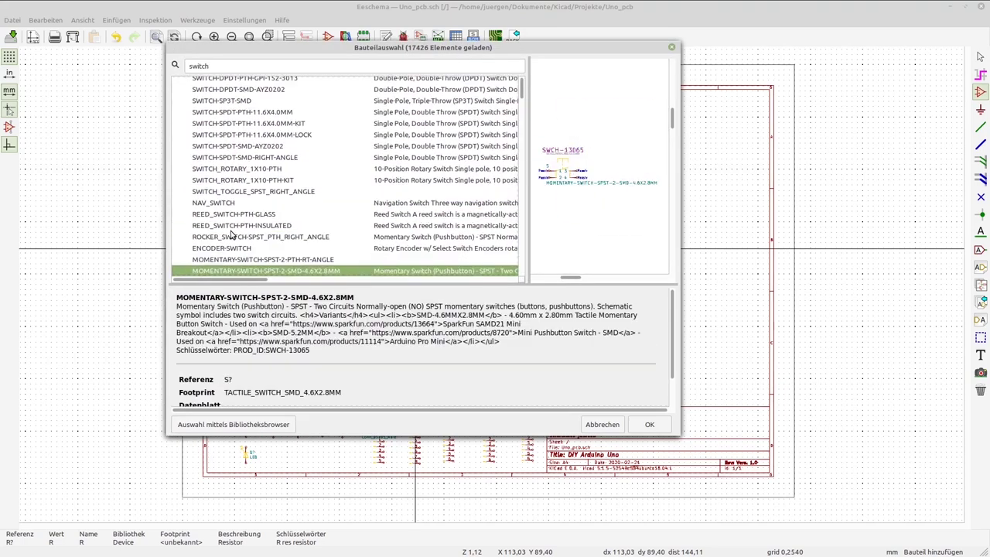
{"action": "key", "text": "Down"}
{"action": "key", "text": "Down"}
{"action": "key", "text": "Down"}
{"action": "key", "text": "Down"}
{"action": "key", "text": "Down"}
{"action": "key", "text": "Down"}
{"action": "key", "text": "Down"}
{"action": "key", "text": "Down"}
{"action": "key", "text": "Down"}
{"action": "key", "text": "Down"}
{"action": "key", "text": "Down"}
{"action": "key", "text": "Down"}
{"action": "key", "text": "Down"}
{"action": "key", "text": "Down"}
{"action": "key", "text": "Down"}
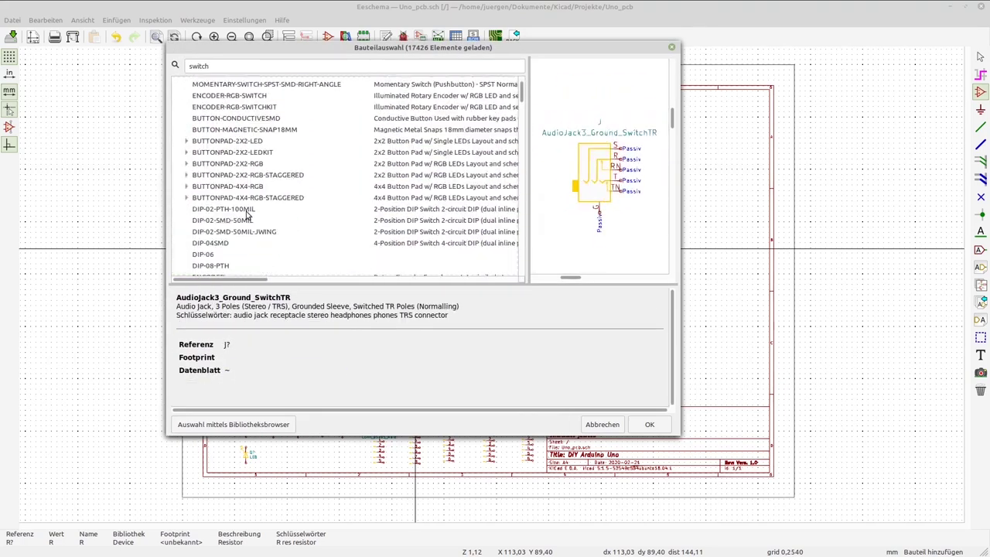
Narrow the search to "switch tac", enlarge the symbol preview and choose tactile switch 1825910-6 from dk_Tactile-Switches.
{"action": "type", "text": "tac"}
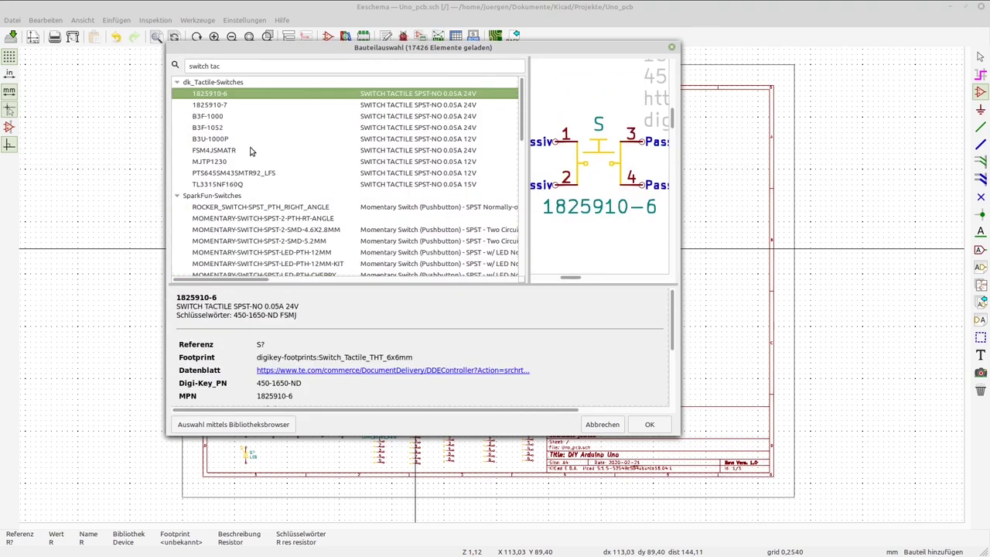
{"action": "left_click", "coordinate": [209, 87]}
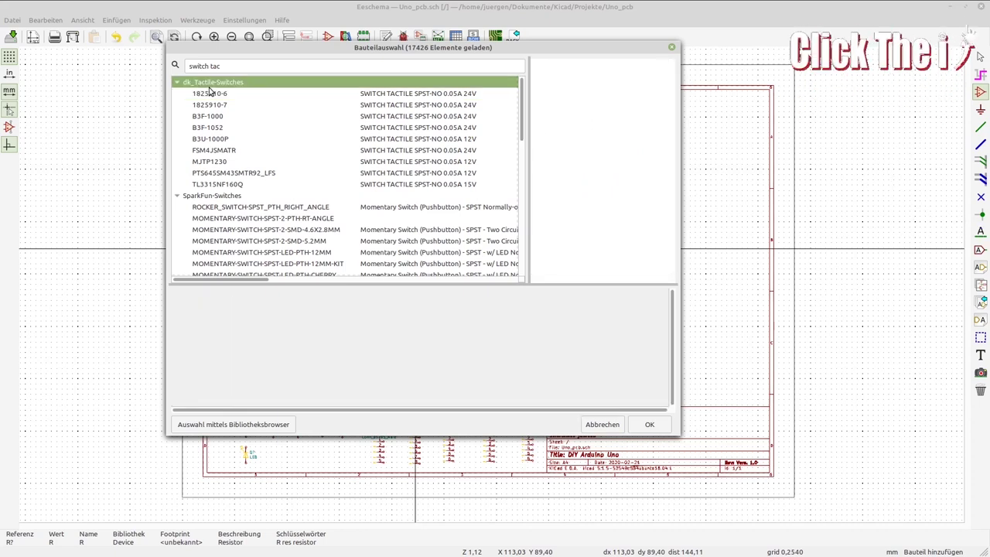
{"action": "left_click", "coordinate": [207, 95]}
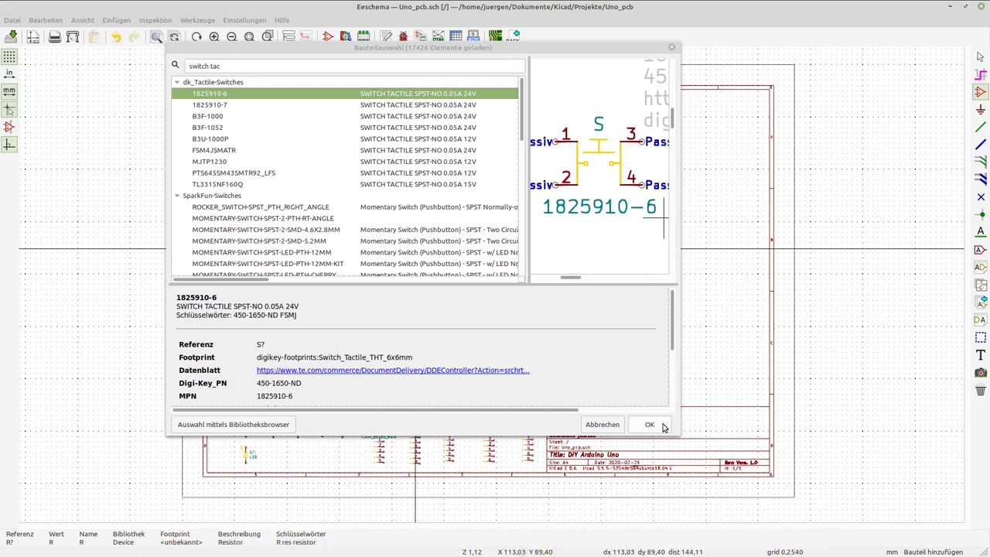
{"action": "left_click_drag", "start_coordinate": [674, 433], "coordinate": [880, 481]}
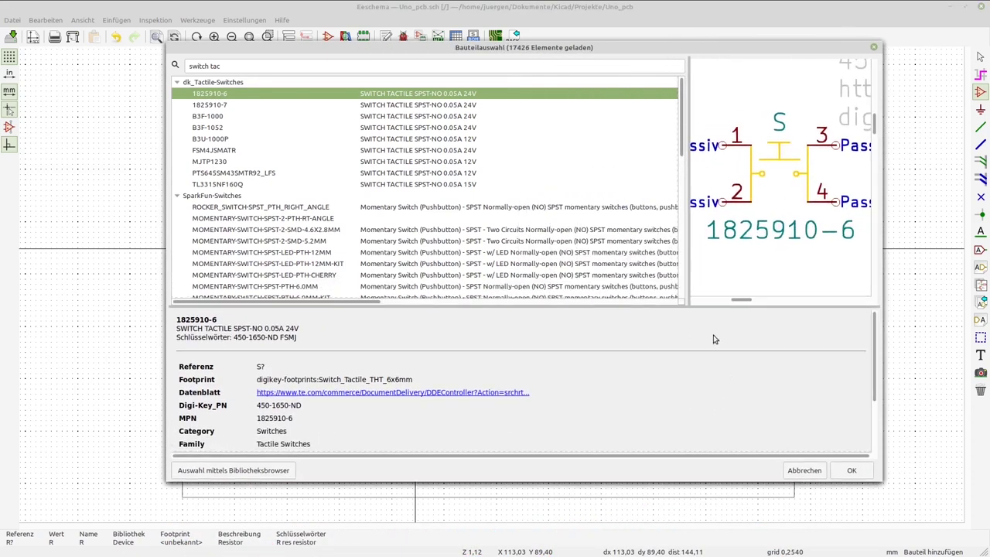
{"action": "left_click_drag", "start_coordinate": [688, 258], "coordinate": [523, 252]}
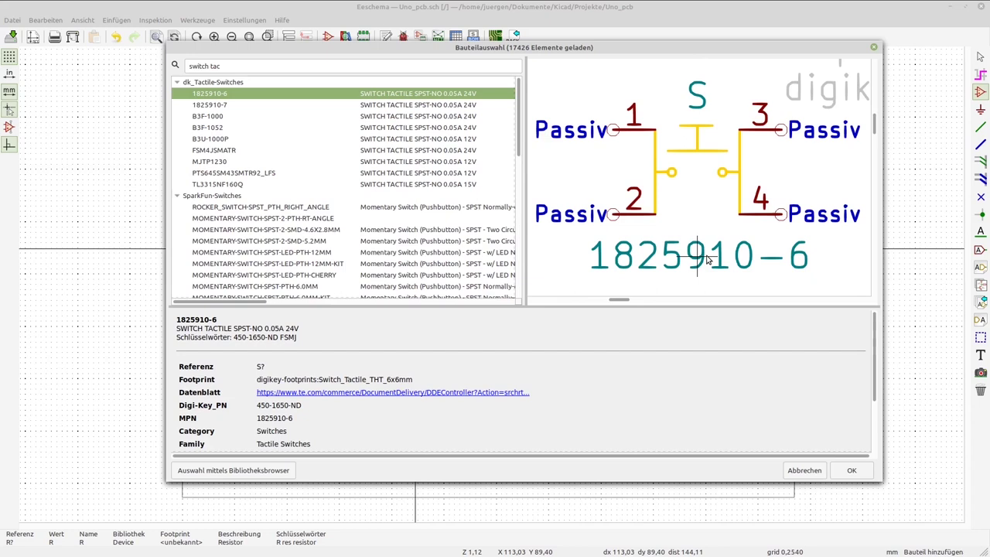
{"action": "left_click", "coordinate": [848, 470]}
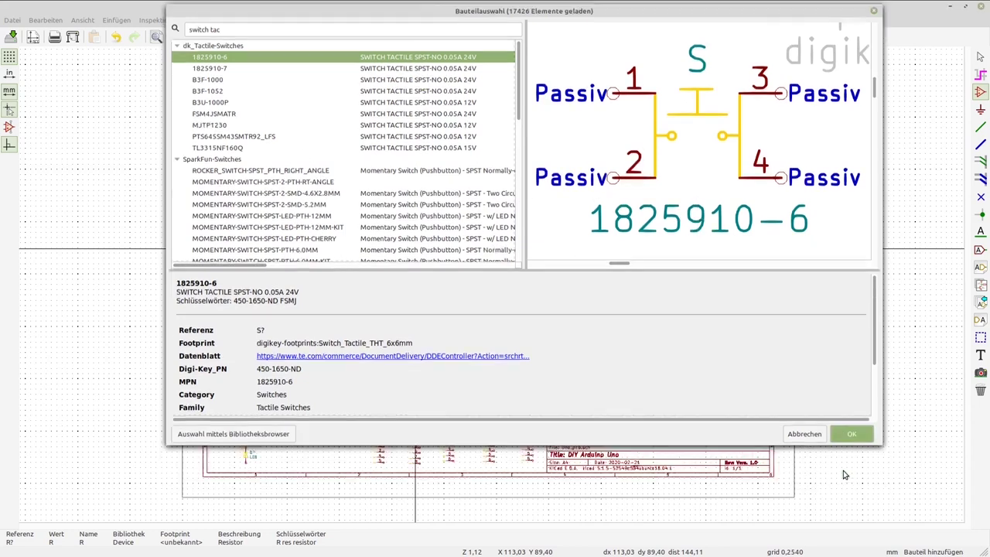
Place the 1825910-6 tactile switch to the right of the three resistors, above the capacitor row.
{"action": "scroll", "coordinate": [349, 393], "scroll_direction": "up", "scroll_amount": 2}
{"action": "scroll", "coordinate": [491, 278], "scroll_direction": "up", "scroll_amount": 3}
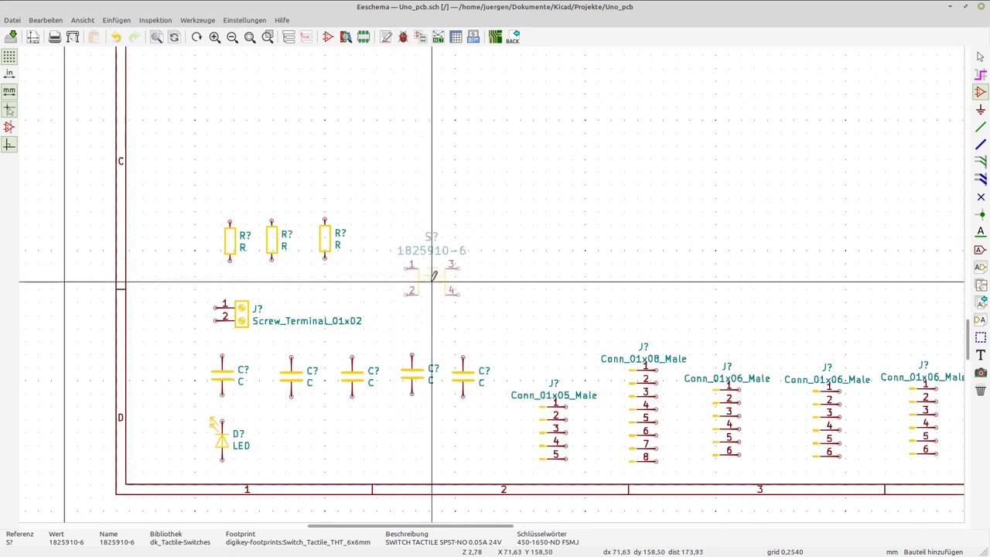
{"action": "left_click", "coordinate": [422, 278]}
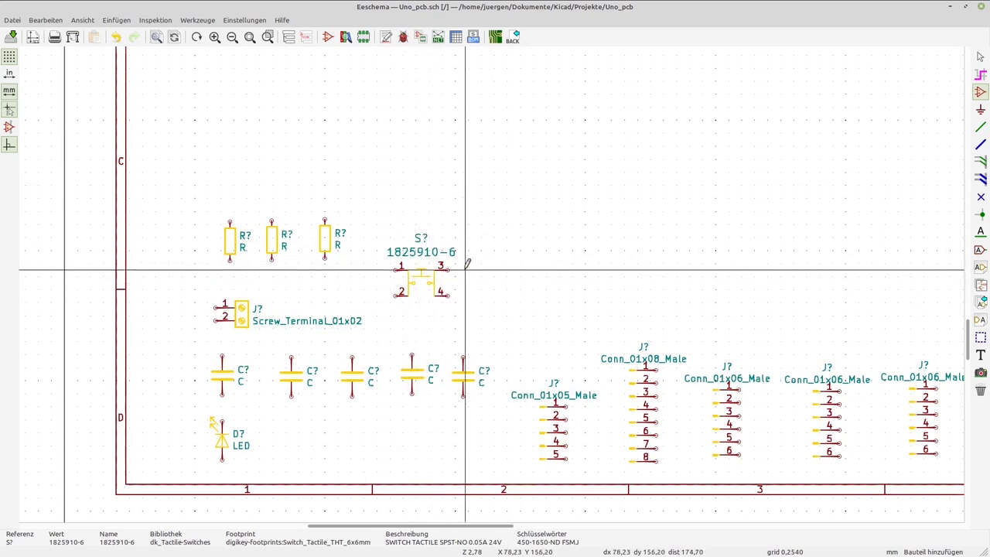
Examine the push button at close range in the board render Kusrsus_youtube_front.jpg, then return to the Eeschema sheet.
{"action": "key", "text": "ctrl+alt+Left"}
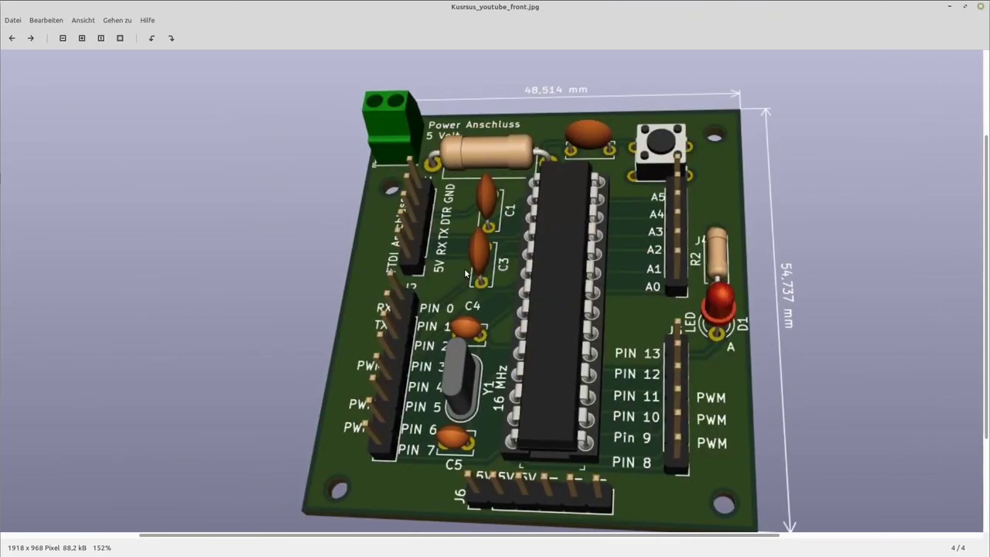
{"action": "scroll", "coordinate": [671, 166], "scroll_direction": "up", "scroll_amount": 3}
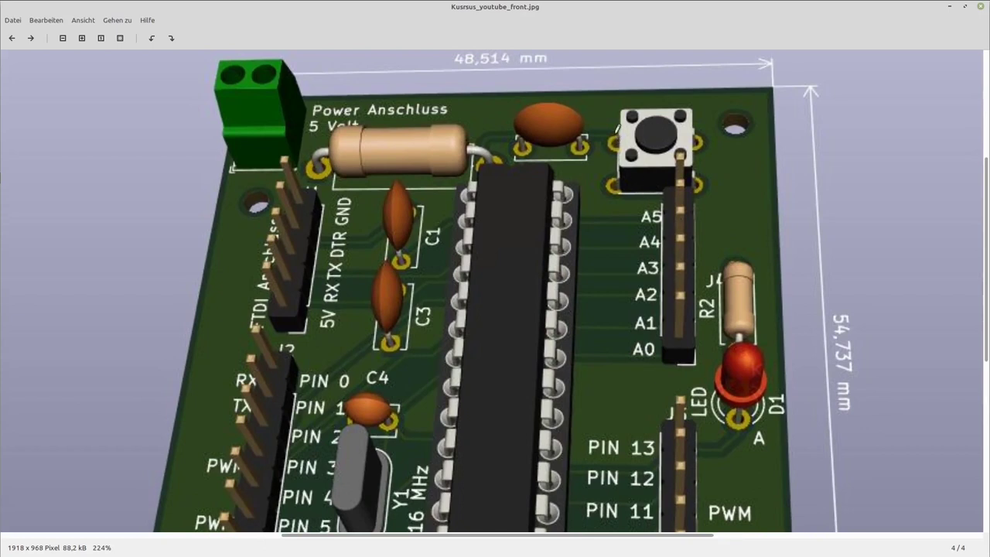
{"action": "key", "text": "ctrl+alt+Right"}
{"action": "scroll", "coordinate": [493, 277], "scroll_direction": "down", "scroll_amount": 2}
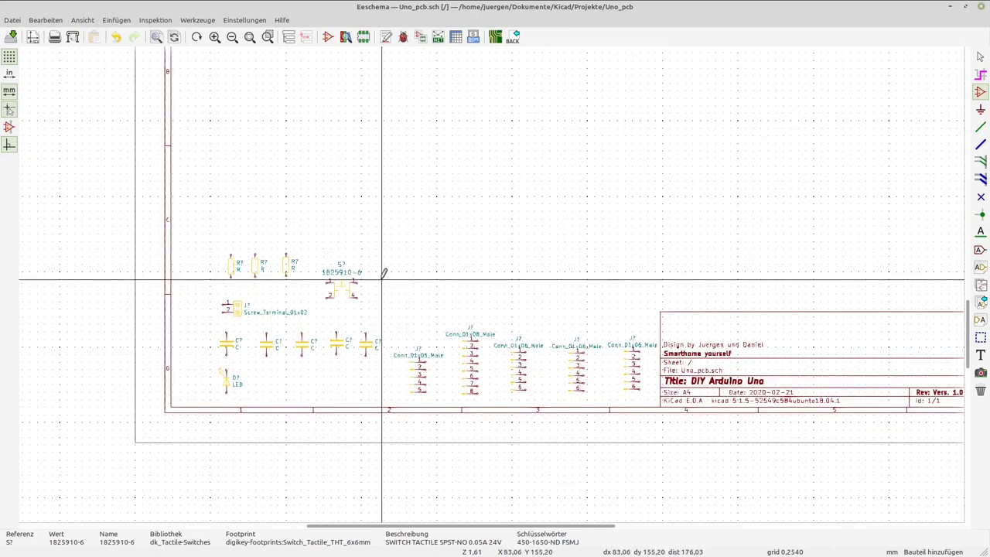
Switch to the Calc parts list and mark the SW1 Reset_SW row as "platziert" in column D.
{"action": "key", "text": "ctrl+alt+Right"}
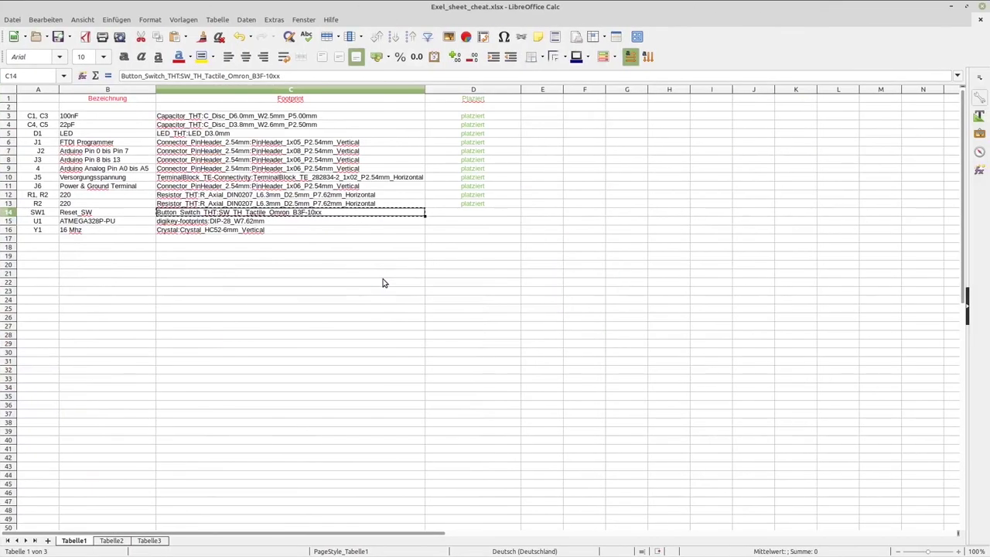
{"action": "left_click", "coordinate": [470, 214]}
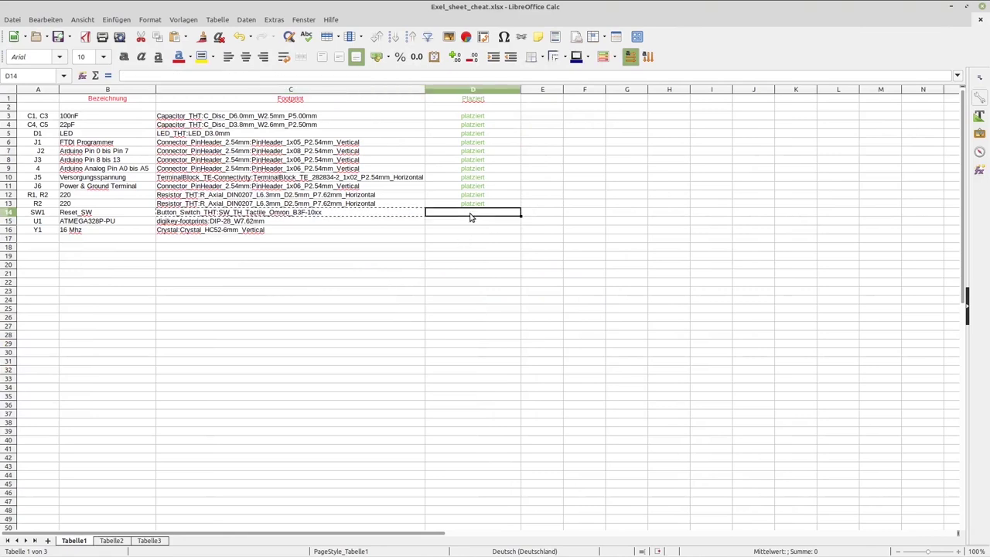
{"action": "type", "text": "platziert"}
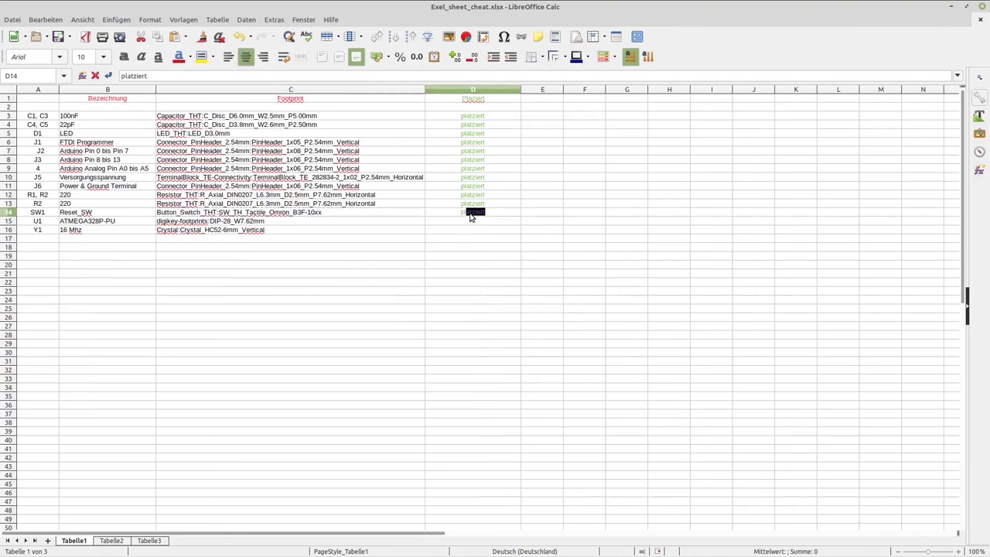
{"action": "key", "text": "Return"}
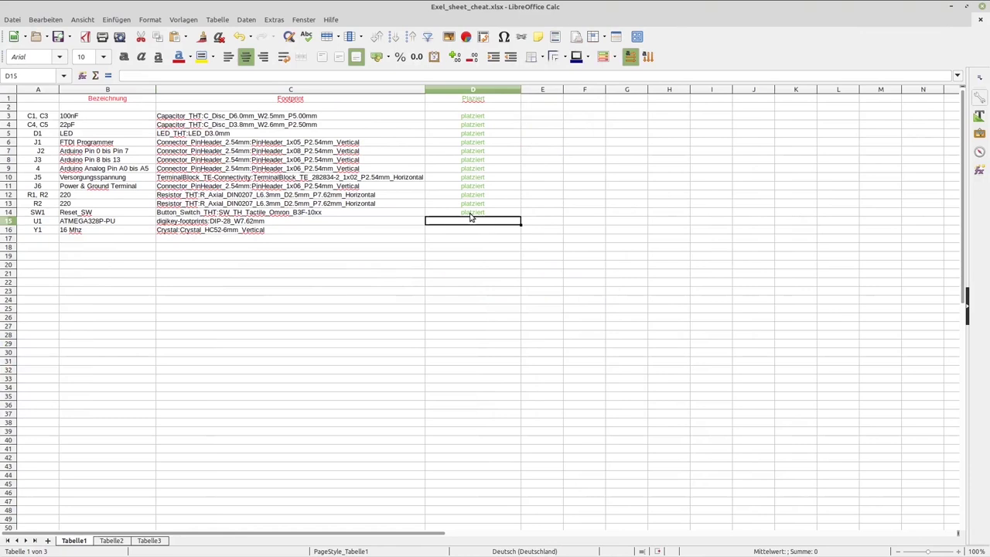
Highlight the U1 ATMEGA328P-PU row, return to the Eeschema sheet and search the symbol libraries for "Atmega".
{"action": "left_click", "coordinate": [8, 222]}
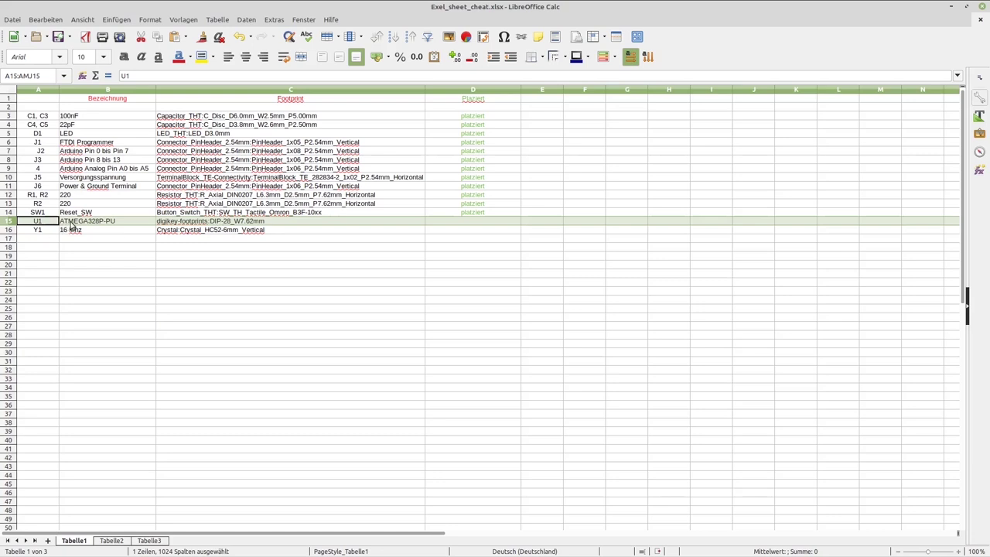
{"action": "key", "text": "alt+Tab"}
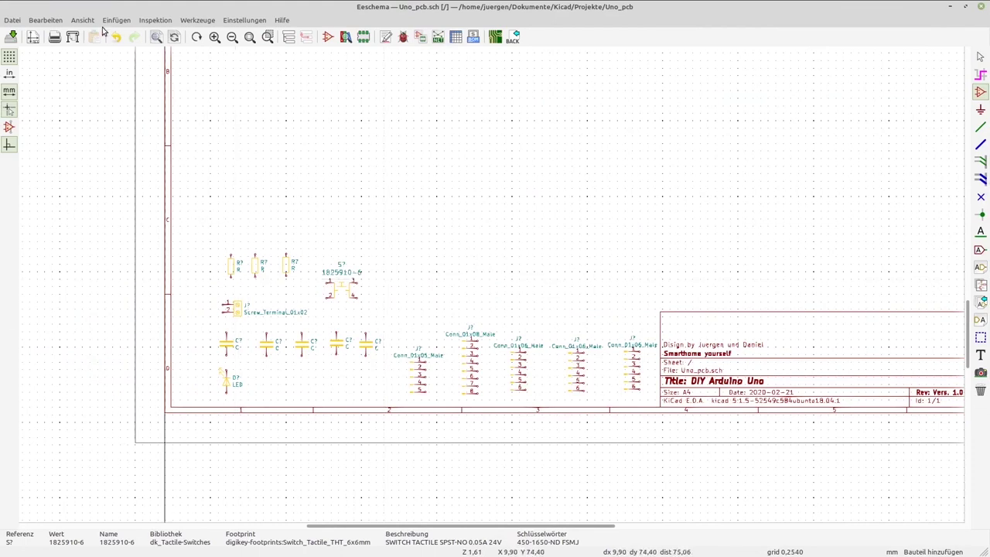
{"action": "left_click", "coordinate": [249, 37]}
{"action": "left_click", "coordinate": [475, 217]}
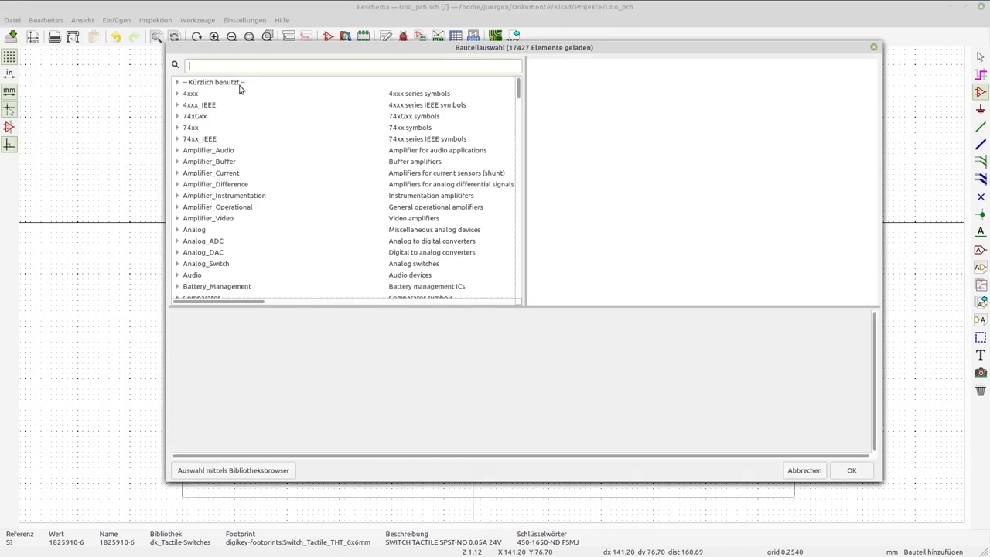
{"action": "type", "text": "Atmega"}
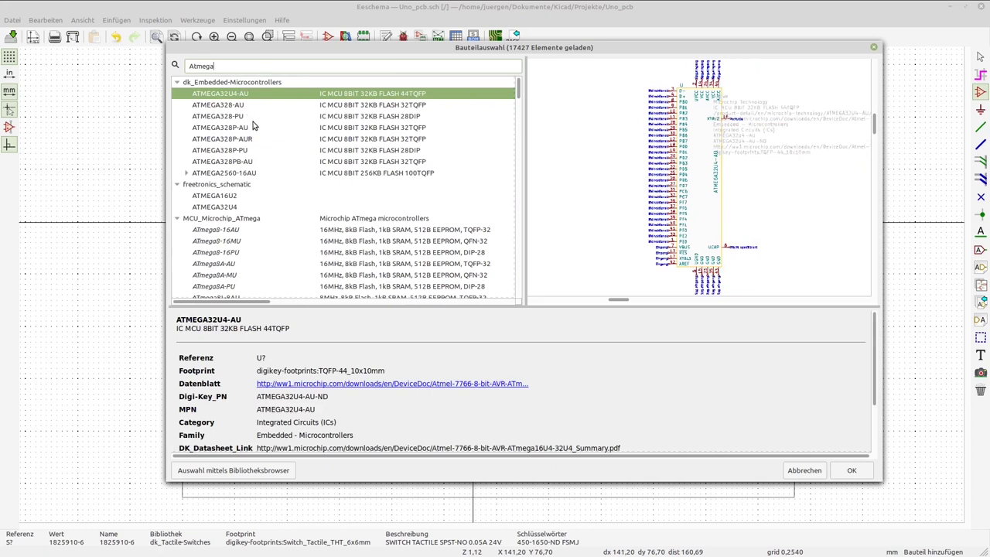
Compare the ATmega328 variants in dk_Embedded-Microcontrollers and choose ATMEGA328P-PU with the DIP-28_W7.62mm footprint.
{"action": "left_click", "coordinate": [244, 152]}
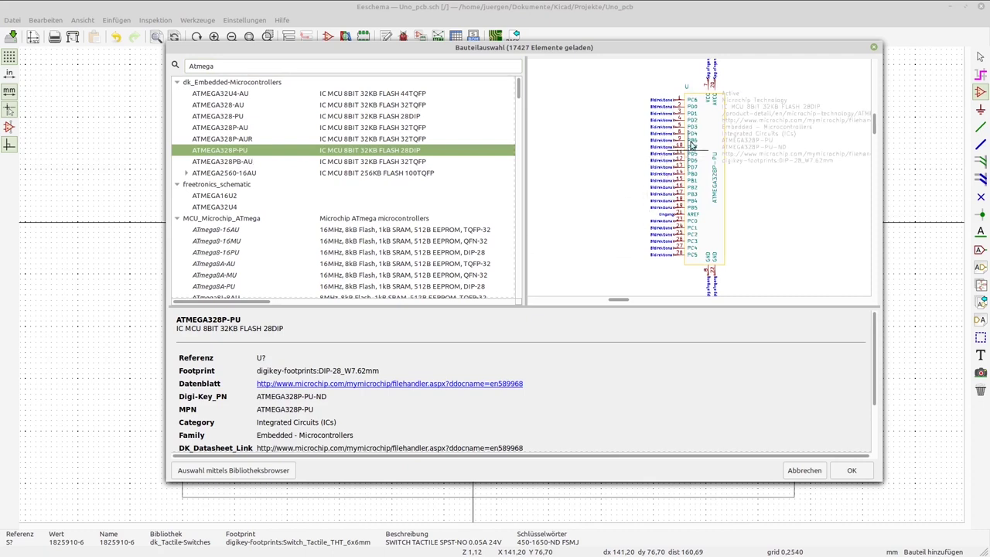
{"action": "left_click", "coordinate": [242, 140]}
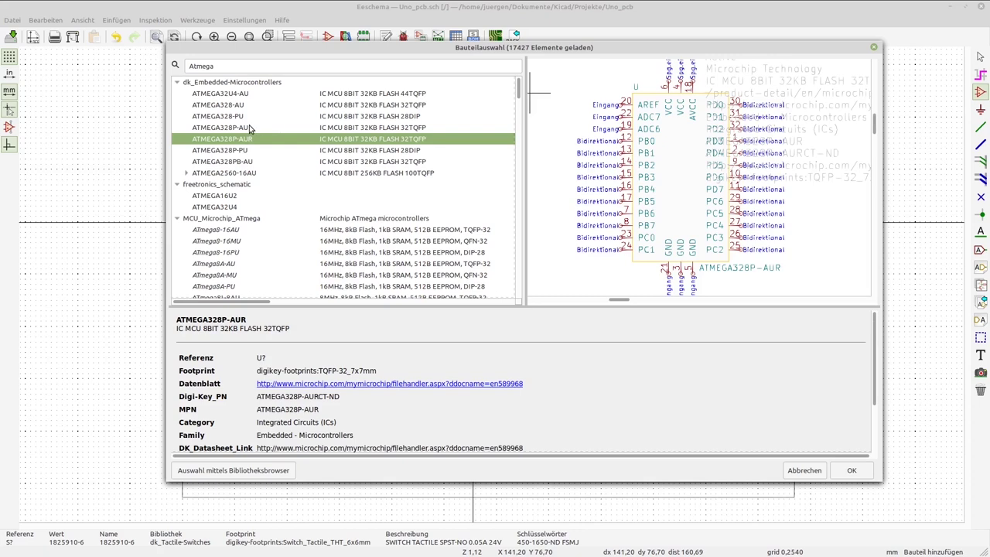
{"action": "left_click", "coordinate": [250, 128]}
{"action": "left_click", "coordinate": [249, 116]}
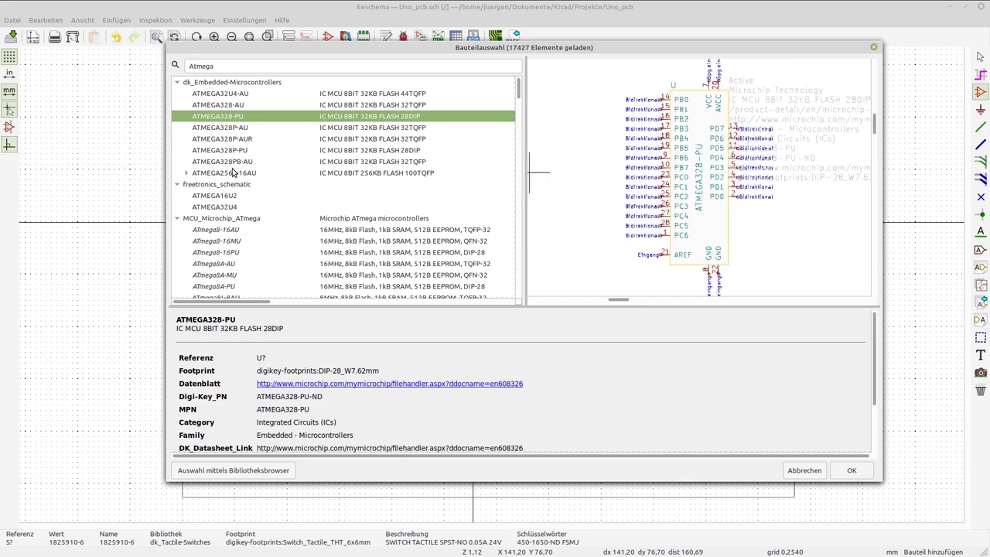
{"action": "left_click", "coordinate": [242, 152]}
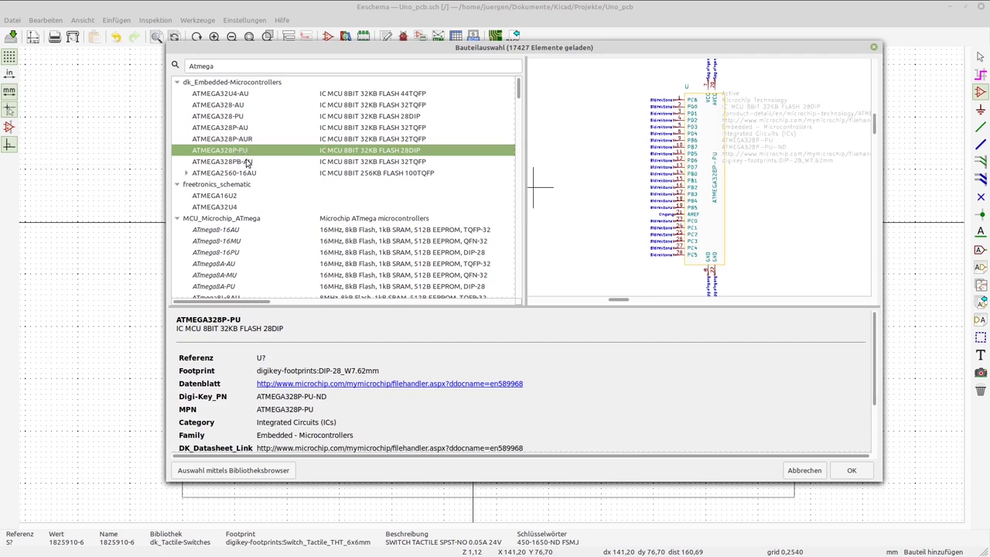
{"action": "left_click", "coordinate": [216, 85]}
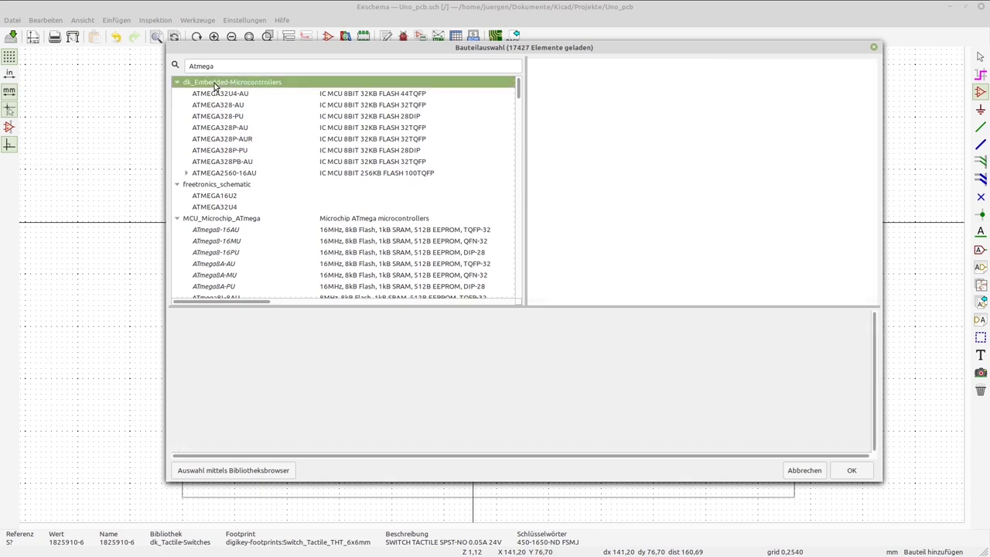
{"action": "left_click", "coordinate": [209, 152]}
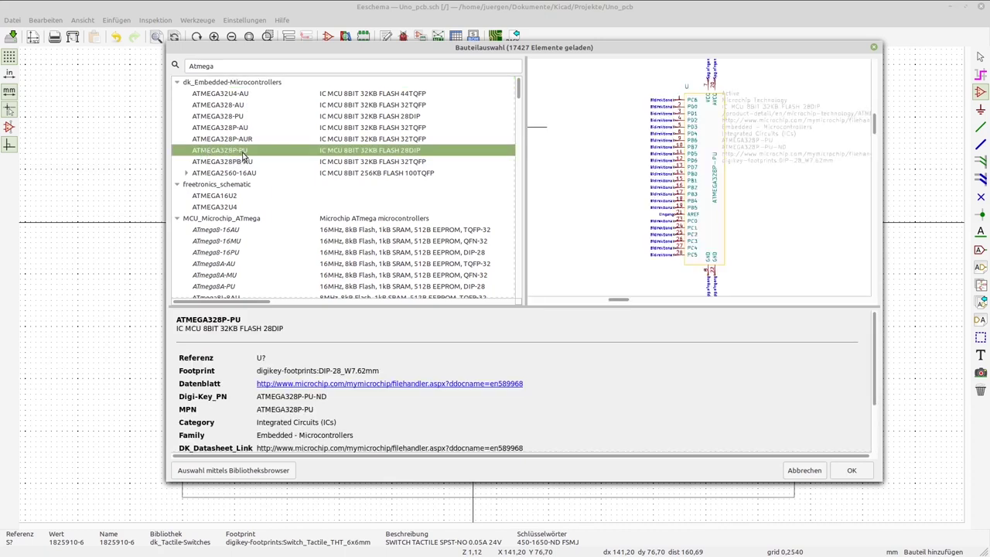
{"action": "left_click", "coordinate": [853, 470]}
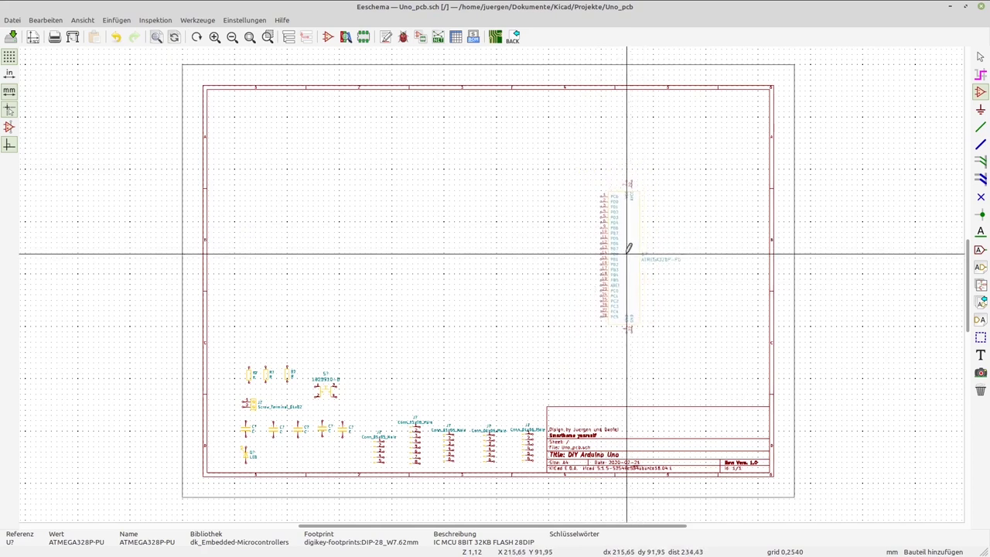
Place the ATMEGA328P-PU in the open area above the title block and check its pins at close range.
{"action": "left_click", "coordinate": [633, 253]}
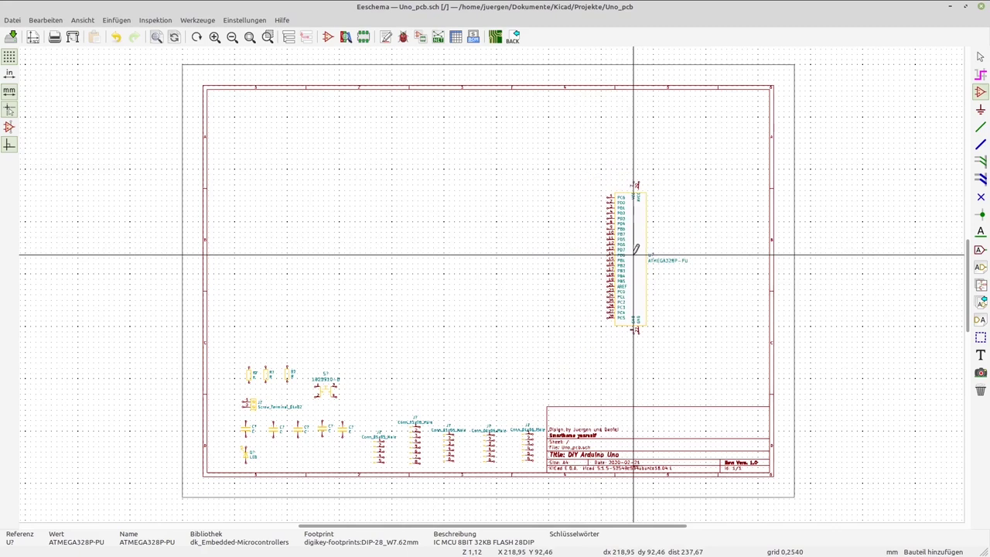
{"action": "scroll", "coordinate": [633, 254], "scroll_direction": "up", "scroll_amount": 5}
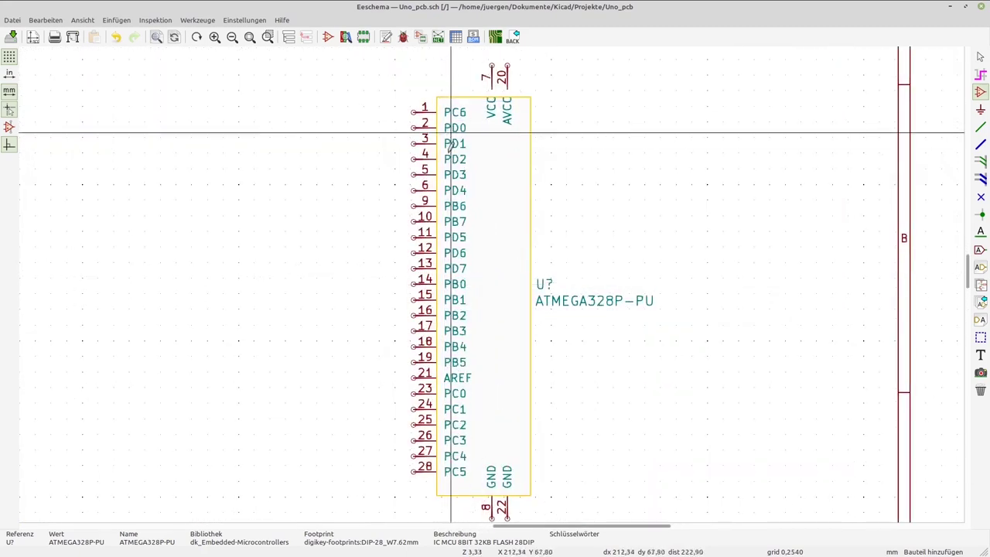
{"action": "scroll", "coordinate": [451, 134], "scroll_direction": "down", "scroll_amount": 2}
{"action": "scroll", "coordinate": [492, 283], "scroll_direction": "down", "scroll_amount": 3}
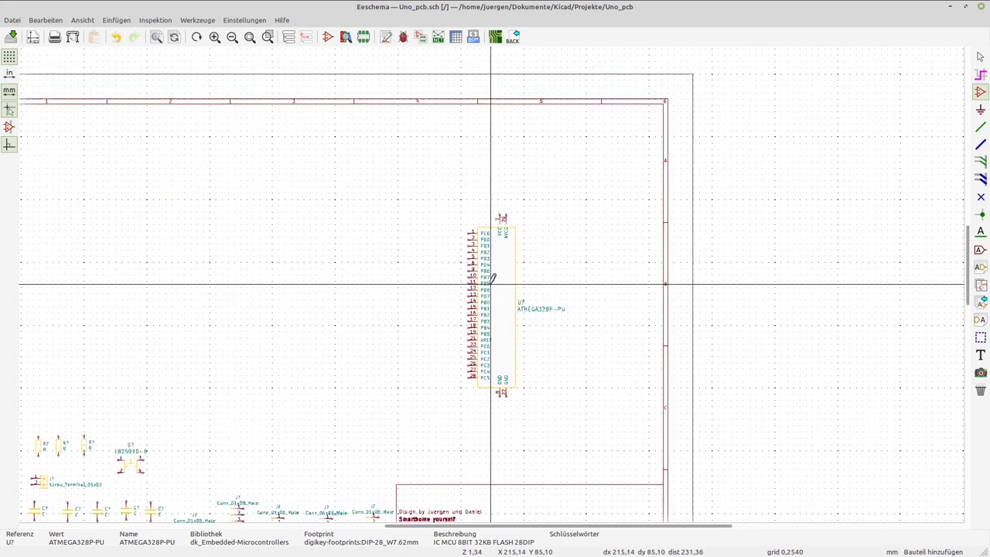
{"action": "scroll", "coordinate": [491, 279], "scroll_direction": "down", "scroll_amount": 1}
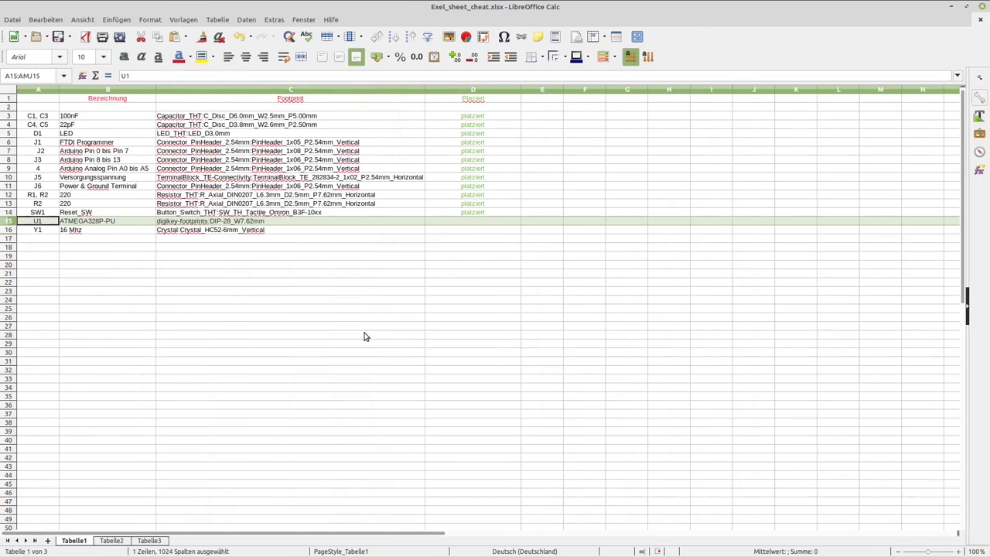
Mark the U1 ATMEGA328P-PU row as "platziert" in column D of the Calc parts list.
{"action": "left_click", "coordinate": [463, 224]}
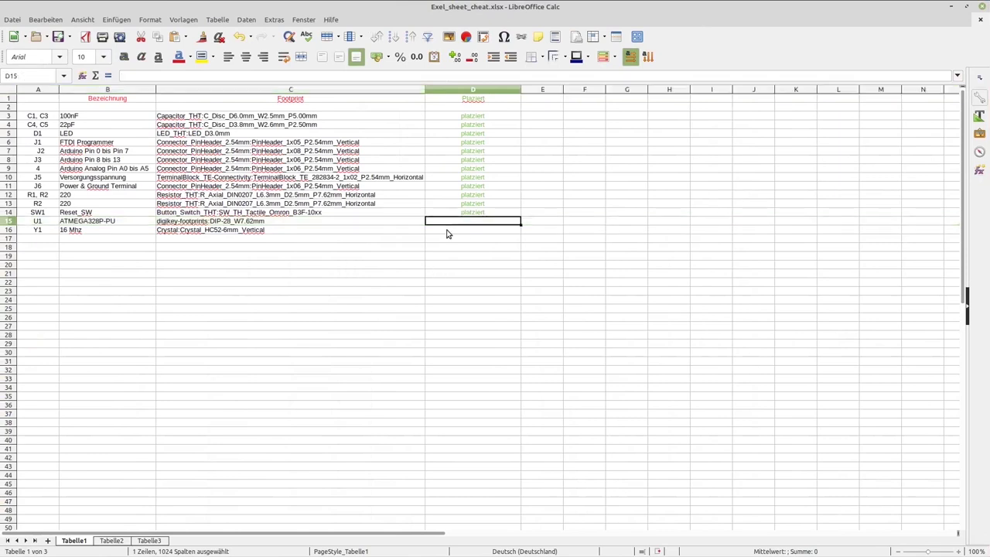
{"action": "type", "text": "p"}
{"action": "key", "text": "Return"}
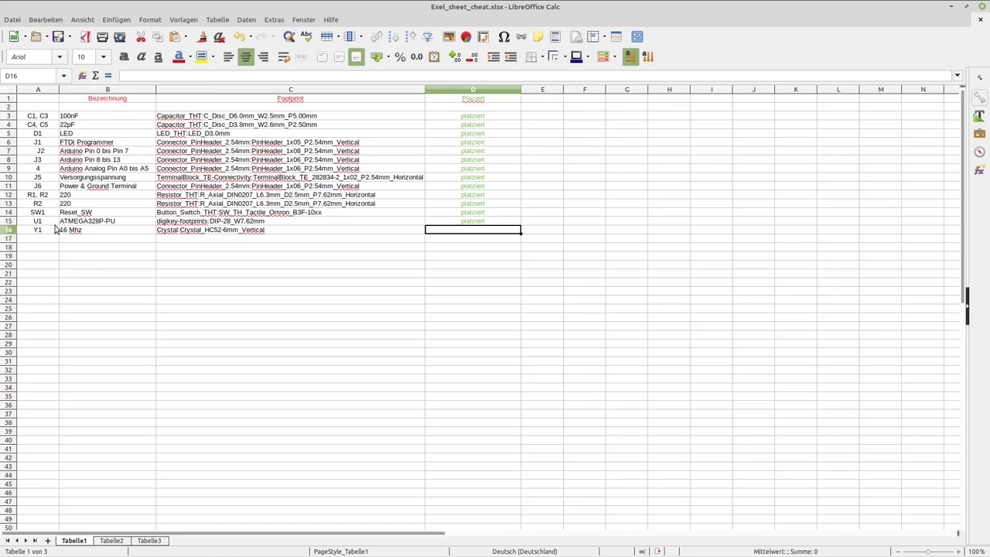
Highlight the Y1 16 Mhz row, return to the Eeschema sheet and search the symbol libraries for "cry".
{"action": "left_click", "coordinate": [12, 229]}
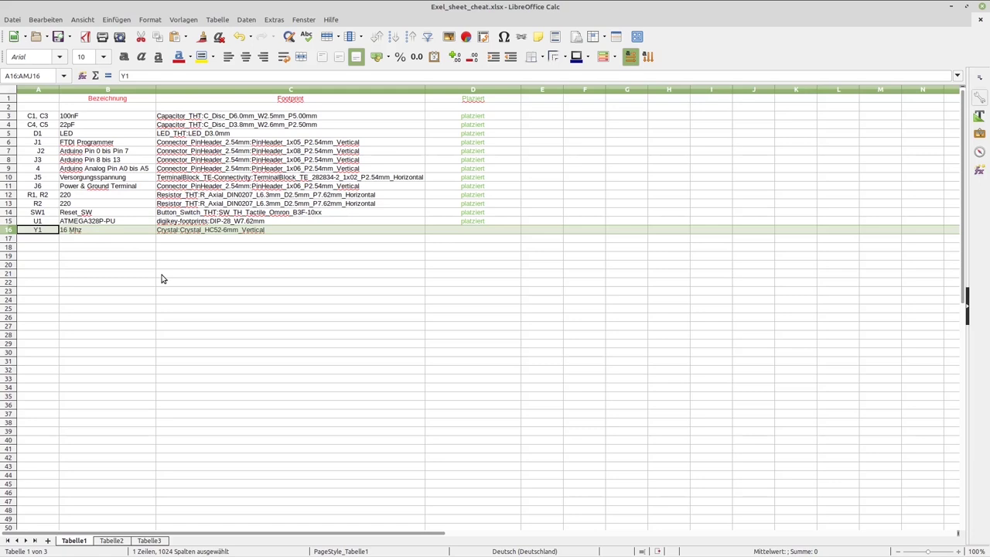
{"action": "key", "text": "ctrl+alt+Right"}
{"action": "key", "text": "ctrl+alt+Right"}
{"action": "key", "text": "ctrl+alt+Right"}
{"action": "key", "text": "ctrl+alt+Right"}
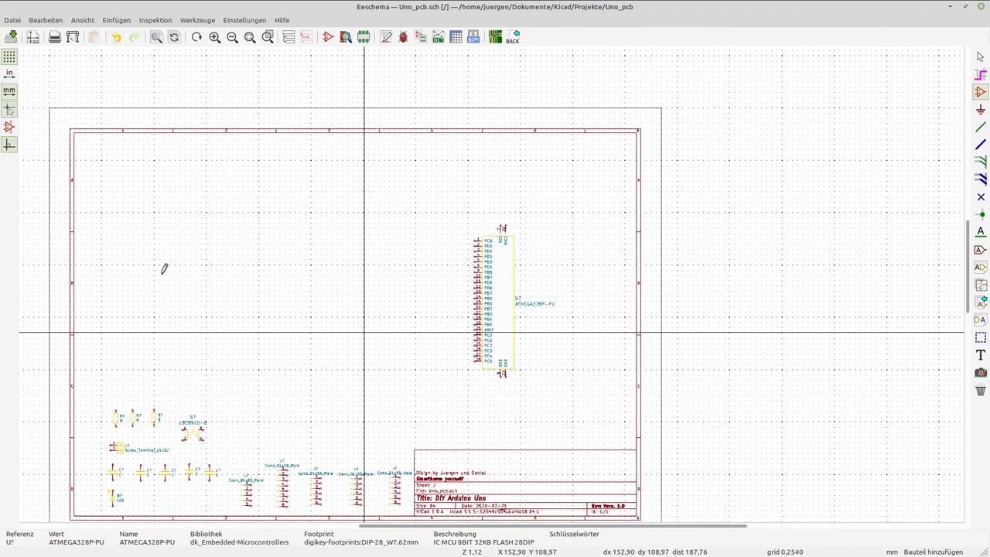
{"action": "left_click", "coordinate": [262, 304]}
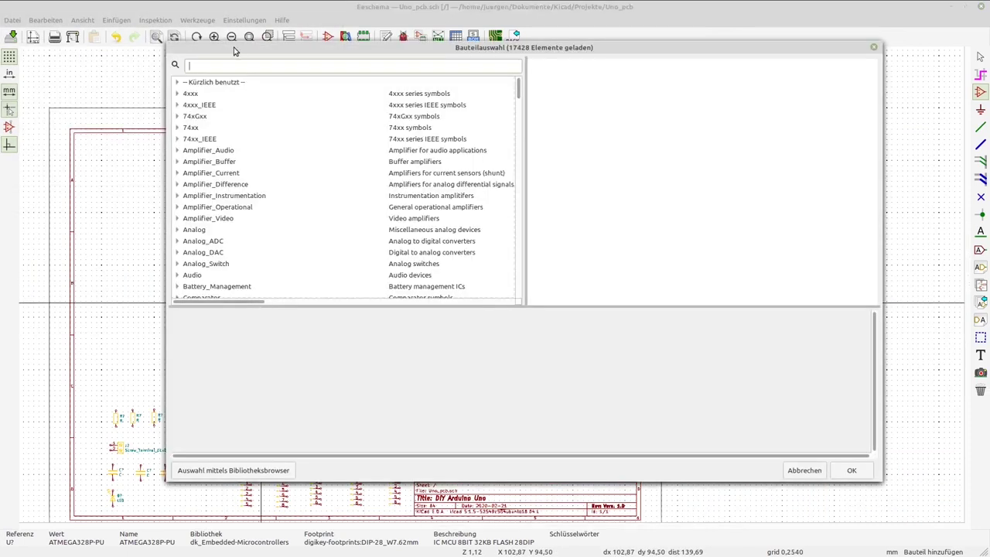
{"action": "type", "text": "c"}
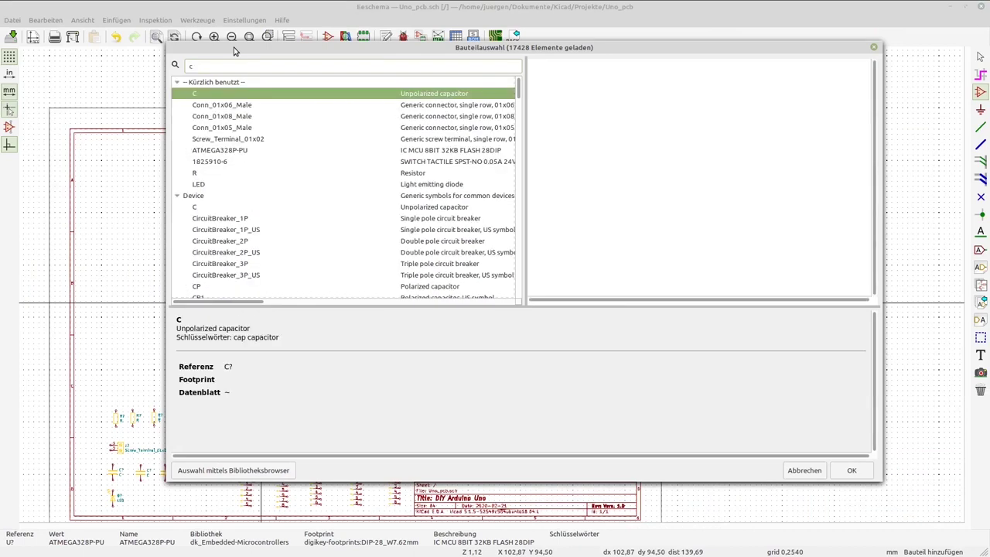
{"action": "type", "text": "ry"}
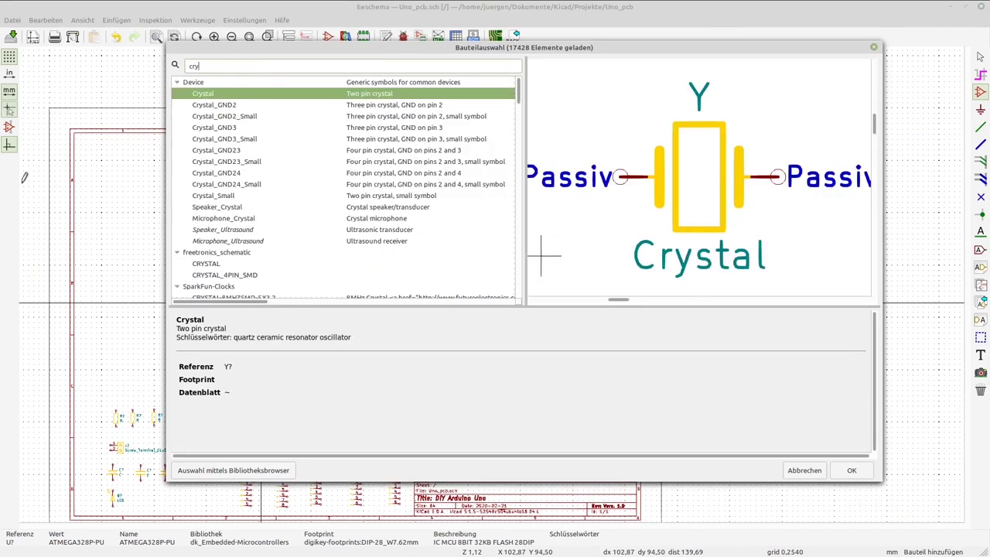
Compare the crystal symbols in the Device library and choose the two-pin Crystal.
{"action": "left_click", "coordinate": [207, 108]}
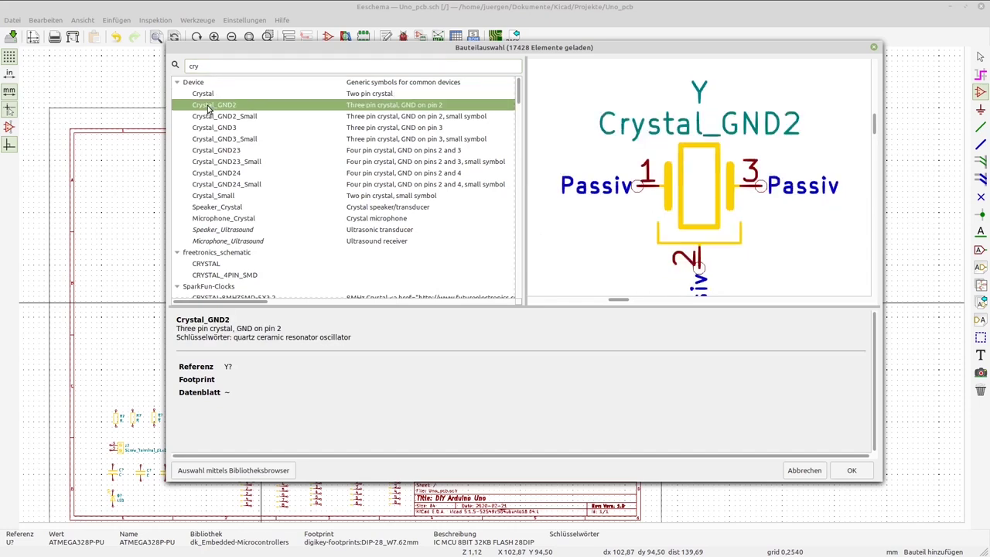
{"action": "left_click", "coordinate": [207, 118]}
{"action": "left_click", "coordinate": [209, 95]}
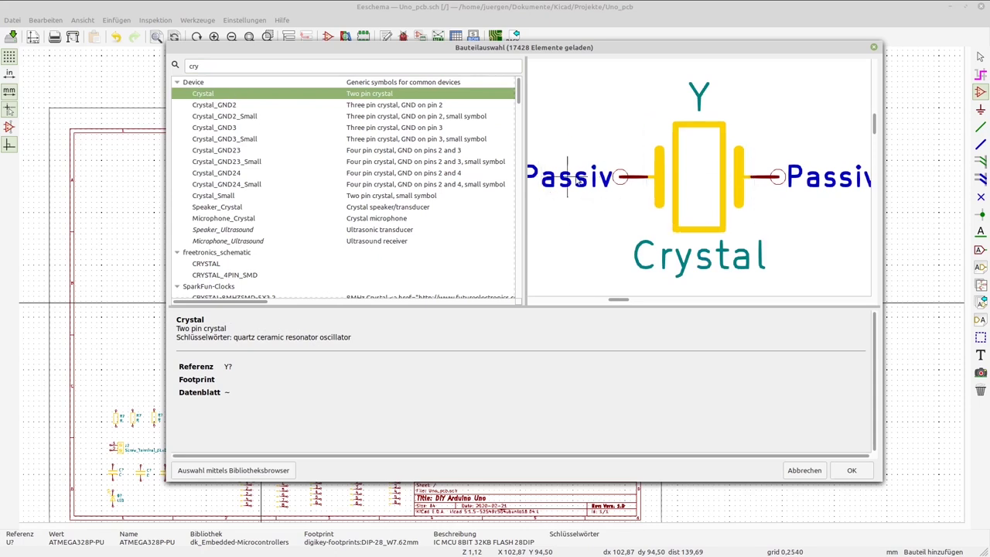
{"action": "left_click", "coordinate": [855, 473]}
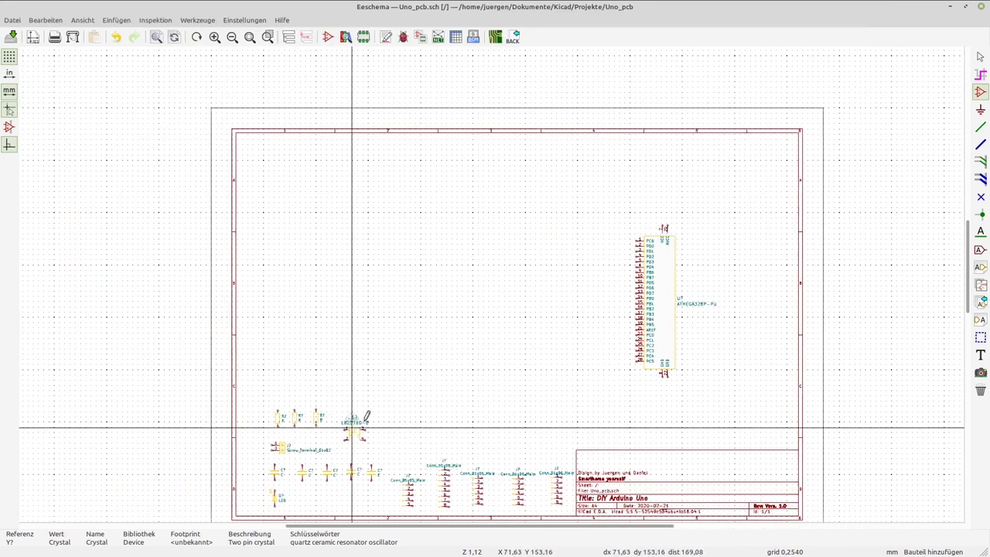
Place the crystal to the right of the 1825910-6 tactile switch, above the pin header row.
{"action": "scroll", "coordinate": [354, 426], "scroll_direction": "up", "scroll_amount": 2}
{"action": "scroll", "coordinate": [495, 280], "scroll_direction": "up", "scroll_amount": 3}
{"action": "scroll", "coordinate": [663, 144], "scroll_direction": "up", "scroll_amount": 2, "text": "shift"}
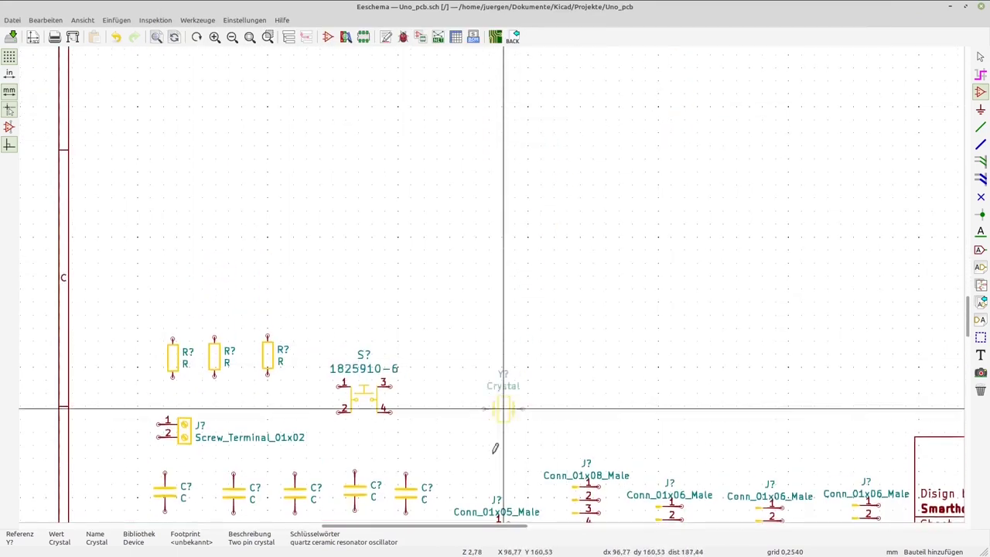
{"action": "left_click", "coordinate": [480, 379]}
{"action": "scroll", "coordinate": [490, 276], "scroll_direction": "down", "scroll_amount": 4}
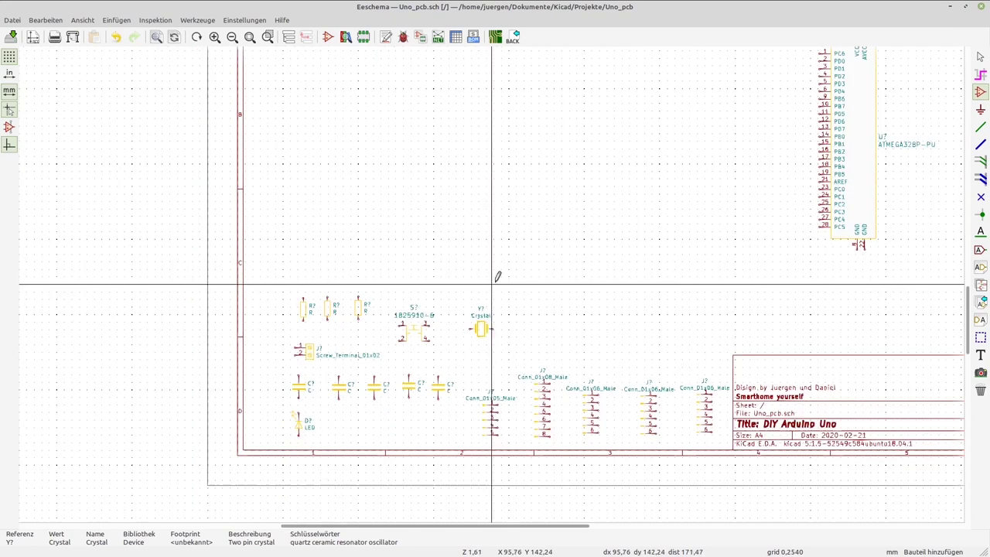
{"action": "scroll", "coordinate": [395, 263], "scroll_direction": "up", "scroll_amount": 2}
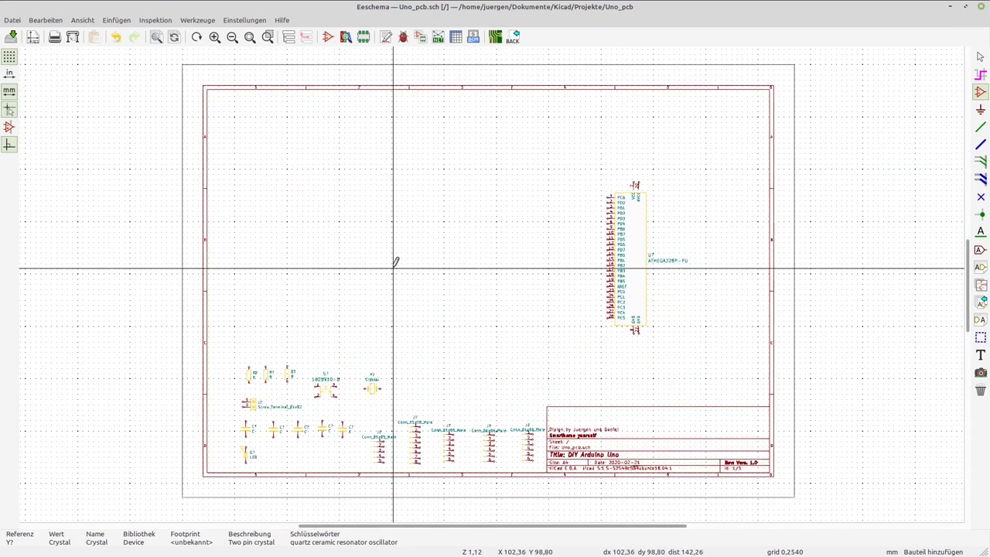
Switch to the Calc parts list and mark the Y1 16 Mhz row as "platziert" in column D.
{"action": "key", "text": "ctrl+alt+Right"}
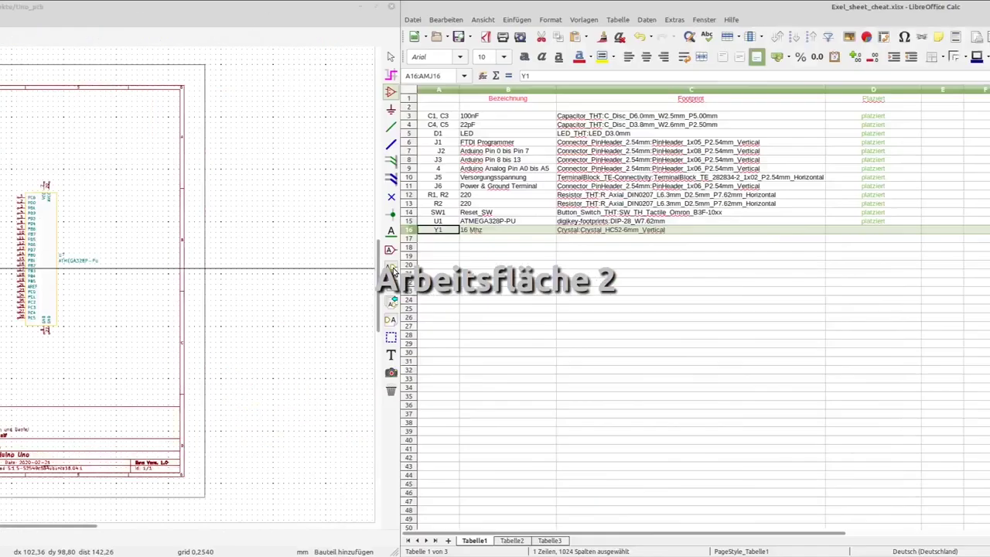
{"action": "left_click", "coordinate": [468, 231]}
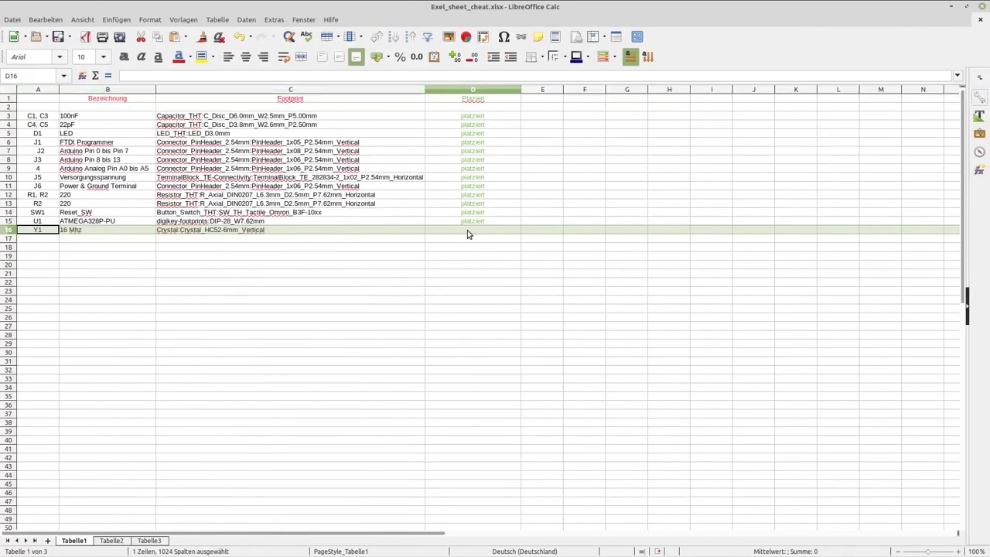
{"action": "type", "text": "platziert"}
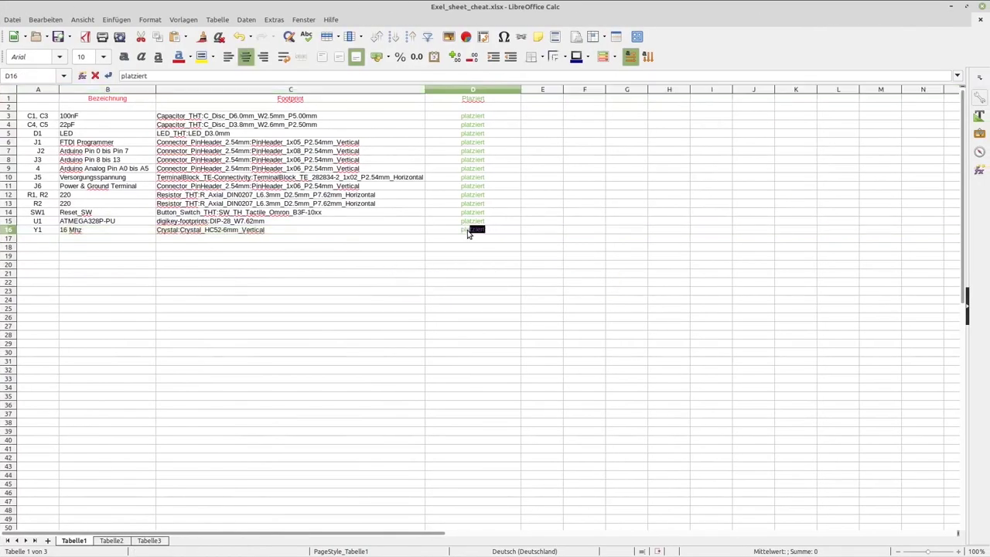
{"action": "key", "text": "Return"}
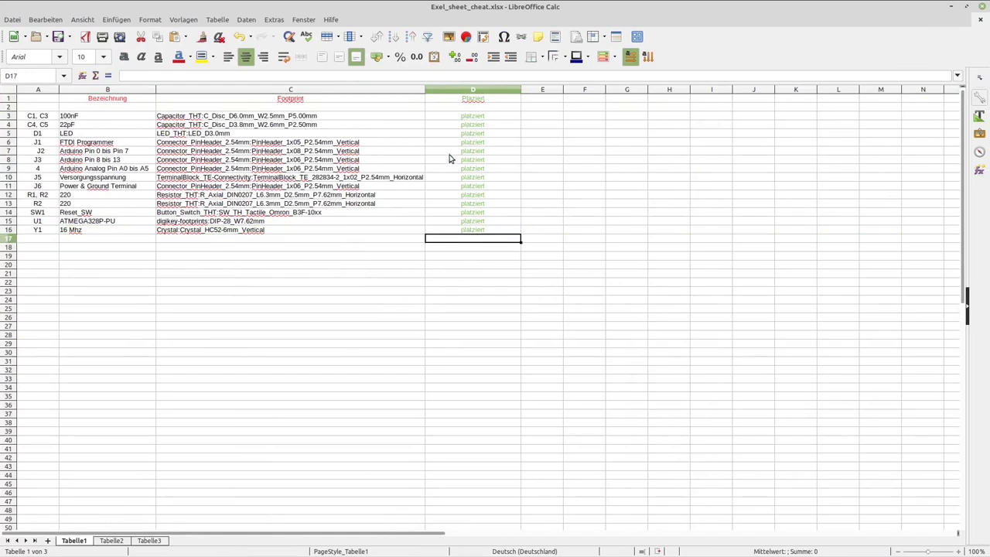
{"action": "left_click", "coordinate": [466, 248]}
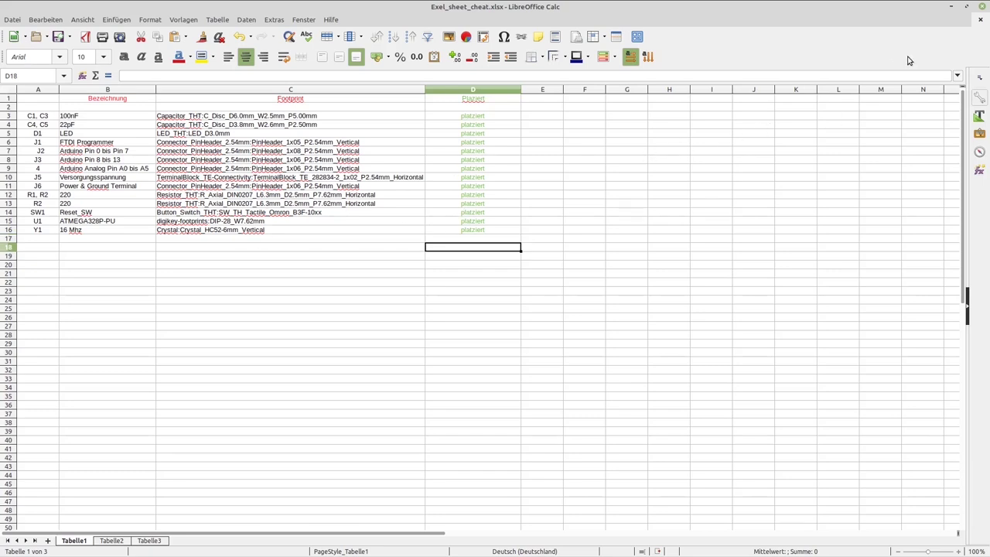
Return to the Eeschema sheet, end component placement and move the ATMEGA328P-PU a little to the left.
{"action": "key", "text": "ctrl+alt+Left"}
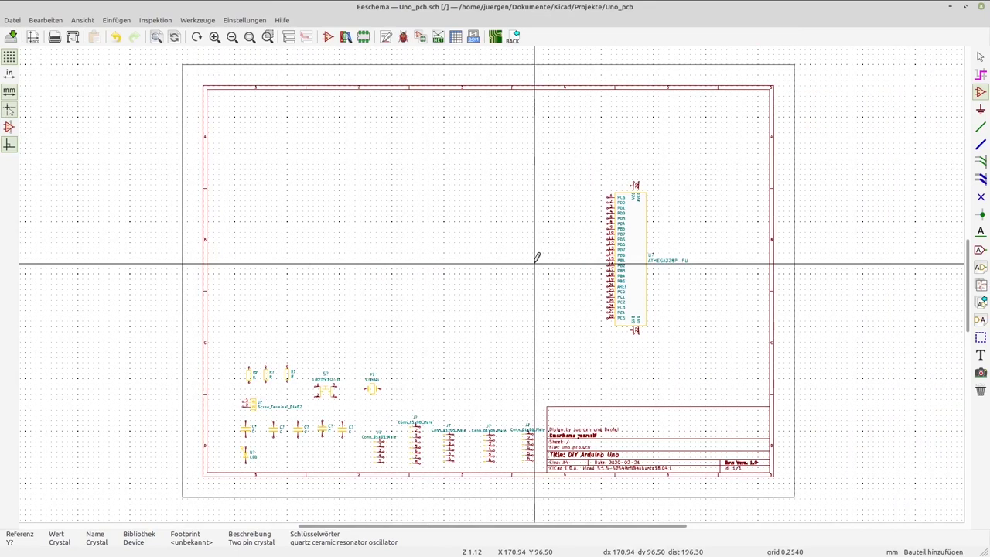
{"action": "key", "text": "Escape"}
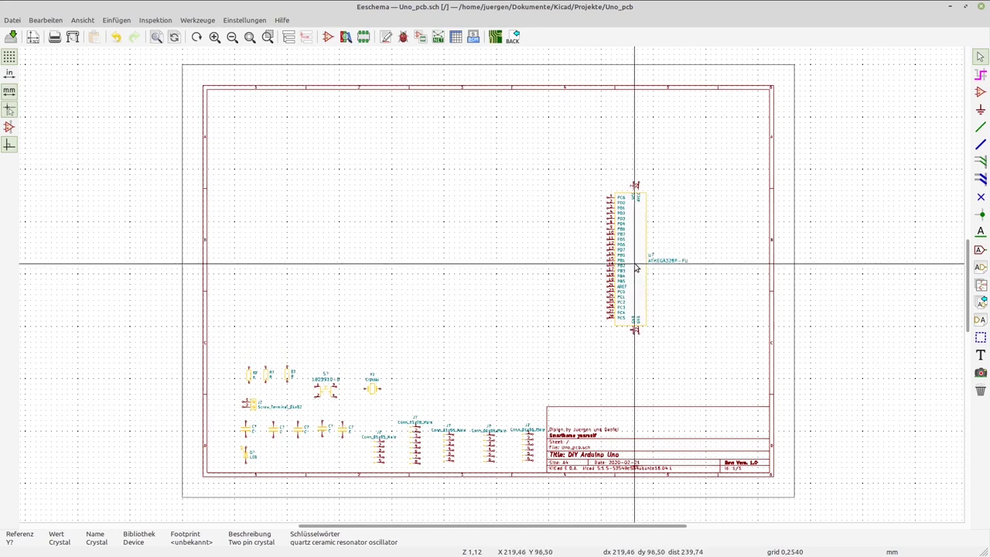
{"action": "left_click_drag", "start_coordinate": [635, 267], "coordinate": [576, 268]}
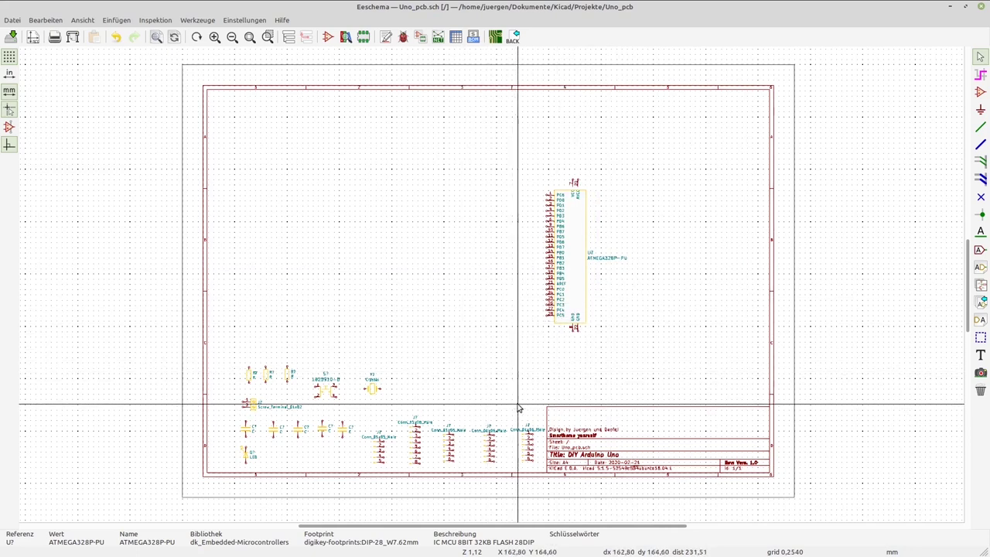
Move the Conn_01x05_Male header to the upper area of the sheet, left of the ATMEGA328P-PU.
{"action": "left_click", "coordinate": [379, 452]}
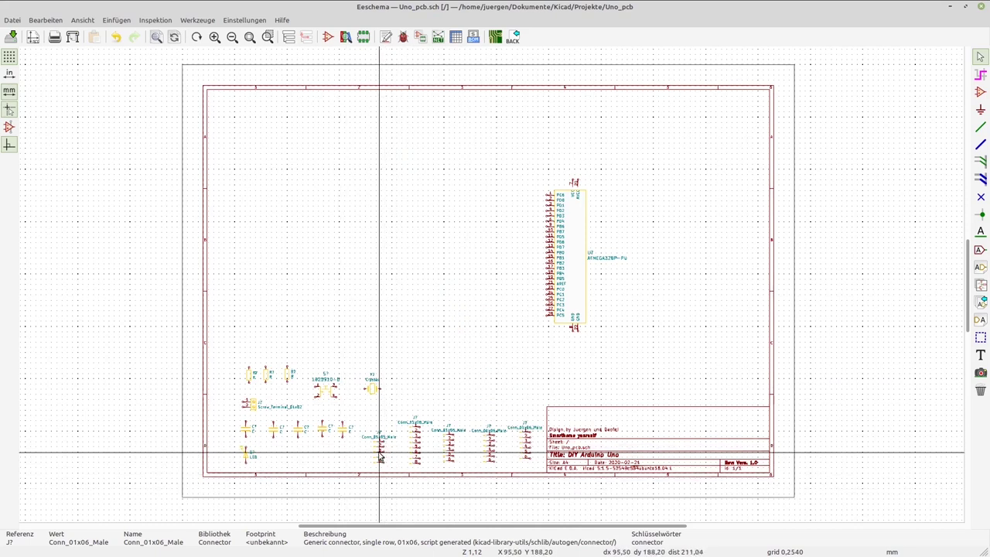
{"action": "scroll", "coordinate": [379, 456], "scroll_direction": "up", "scroll_amount": 3}
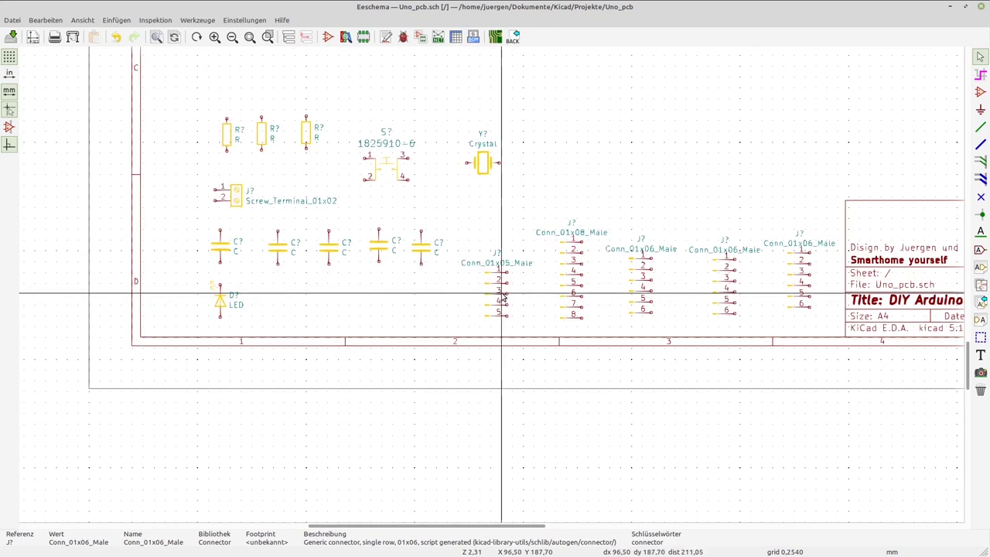
{"action": "key", "text": "m"}
{"action": "scroll", "coordinate": [503, 148], "scroll_direction": "down", "scroll_amount": 3}
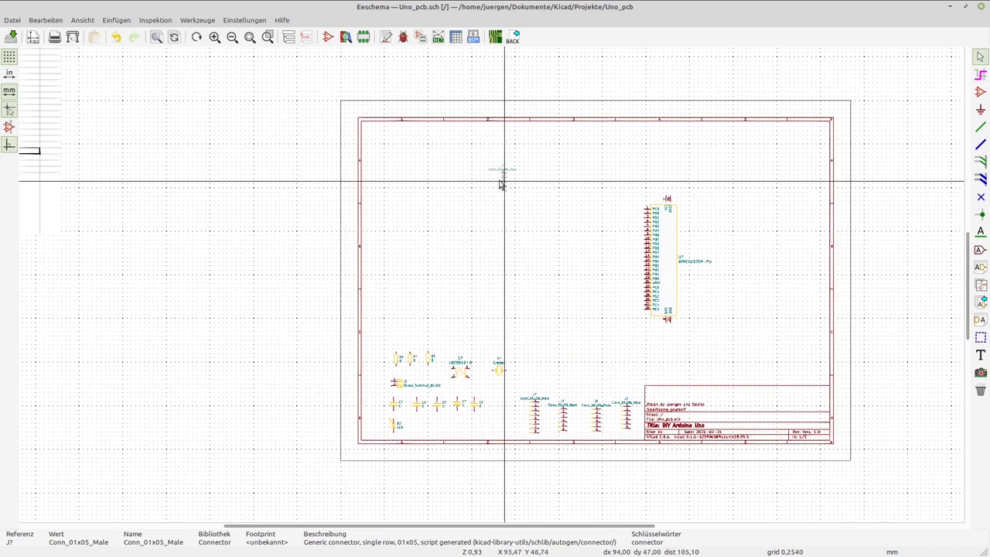
{"action": "left_click", "coordinate": [494, 186]}
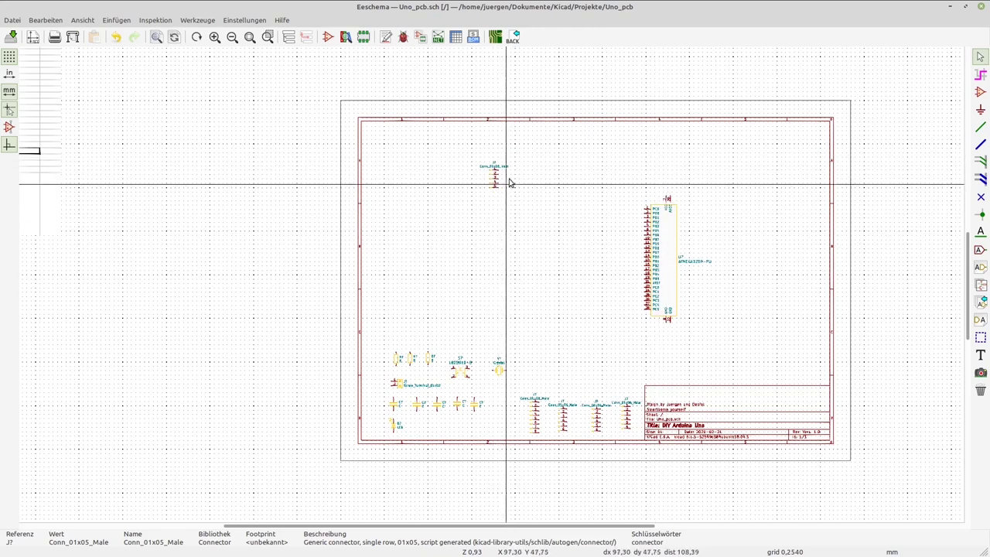
Set the value of the moved five-pin header to "FTDI Programmer".
{"action": "scroll", "coordinate": [506, 184], "scroll_direction": "up", "scroll_amount": 1}
{"action": "scroll", "coordinate": [492, 287], "scroll_direction": "up", "scroll_amount": 5}
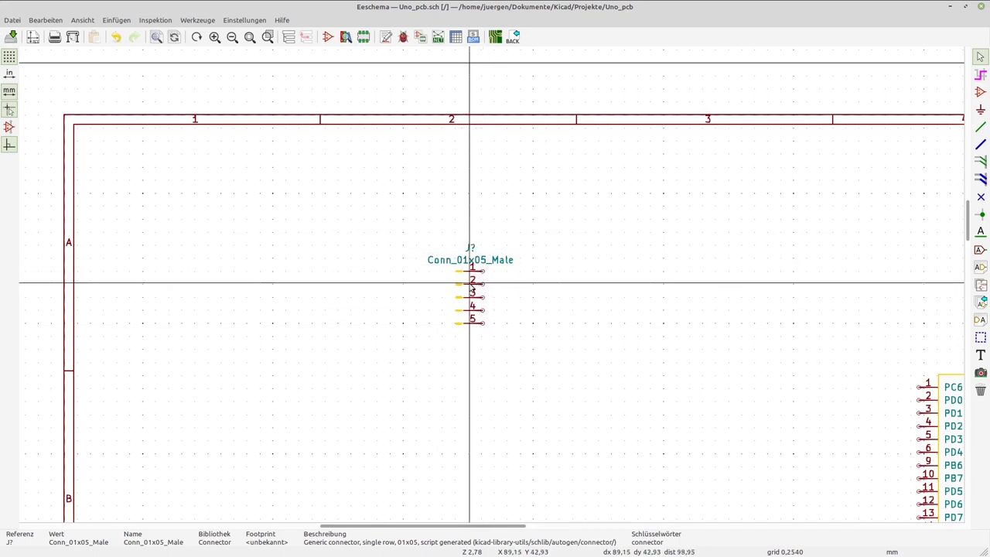
{"action": "scroll", "coordinate": [492, 285], "scroll_direction": "down", "scroll_amount": 2}
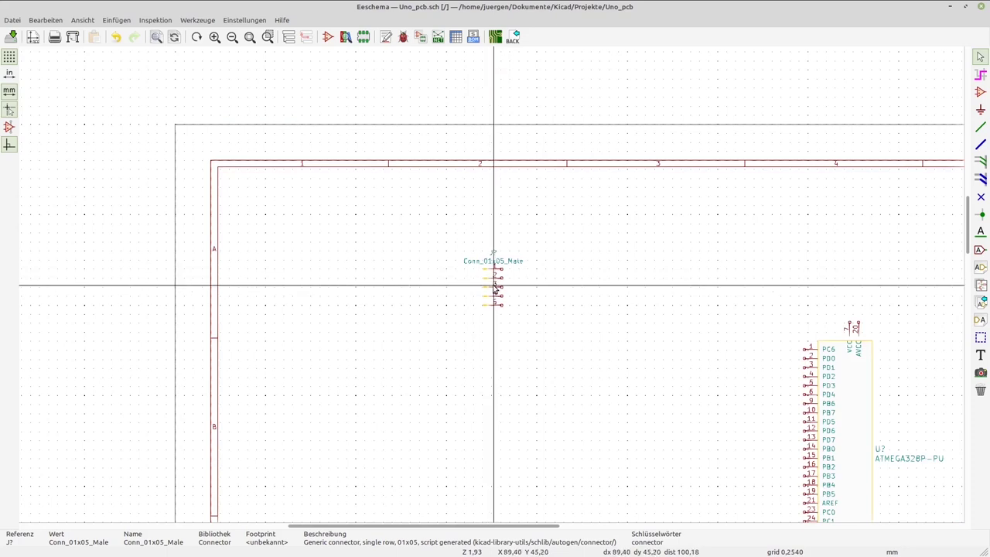
{"action": "double_click", "coordinate": [495, 288]}
{"action": "left_click", "coordinate": [352, 220]}
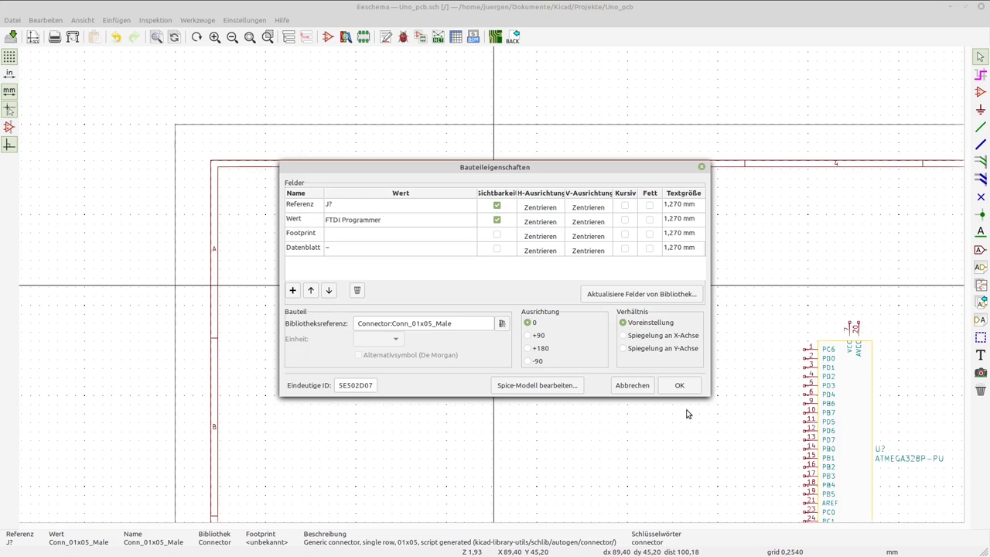
{"action": "left_click", "coordinate": [677, 385]}
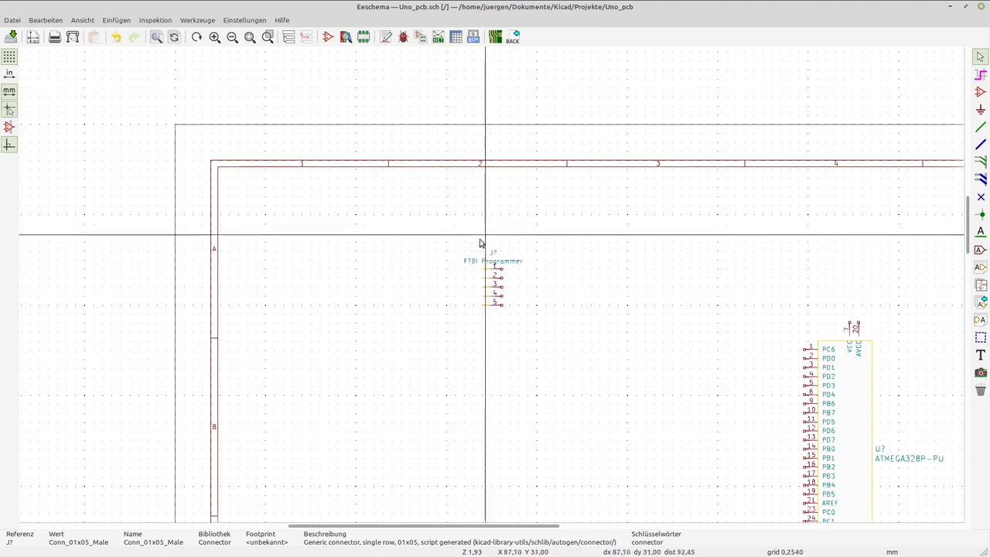
Move the Conn_01x08_Male header directly below the FTDI Programmer header and set its value to "Arduino PIN 0 bis 7".
{"action": "scroll", "coordinate": [490, 261], "scroll_direction": "up", "scroll_amount": 2}
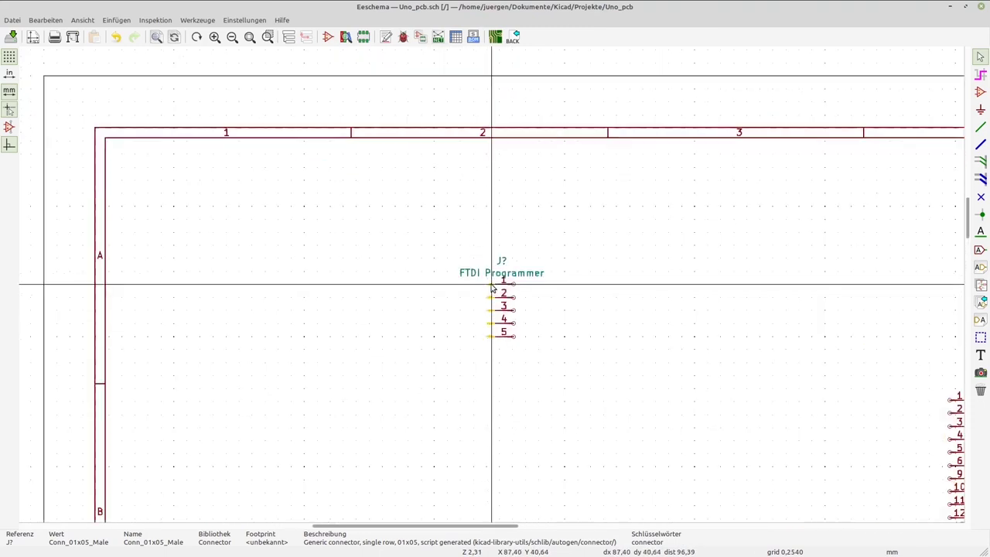
{"action": "scroll", "coordinate": [485, 280], "scroll_direction": "down", "scroll_amount": 4}
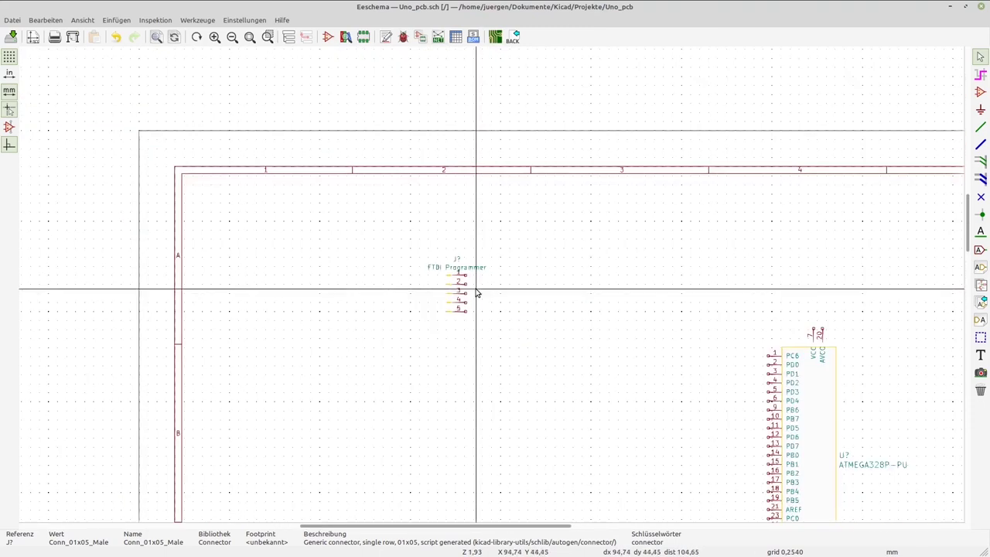
{"action": "scroll", "coordinate": [491, 288], "scroll_direction": "down", "scroll_amount": 2}
{"action": "left_click", "coordinate": [490, 287]}
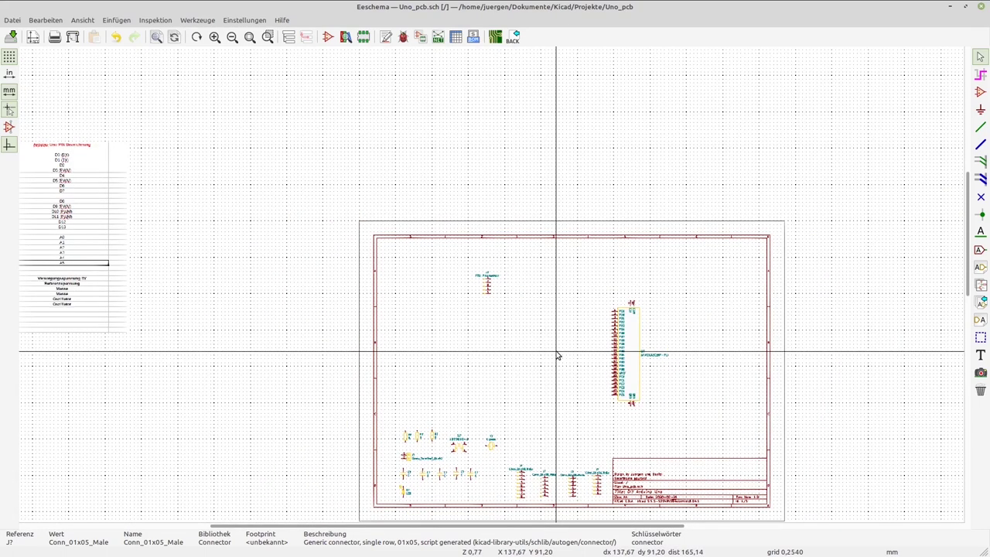
{"action": "scroll", "coordinate": [491, 287], "scroll_direction": "down", "scroll_amount": 2}
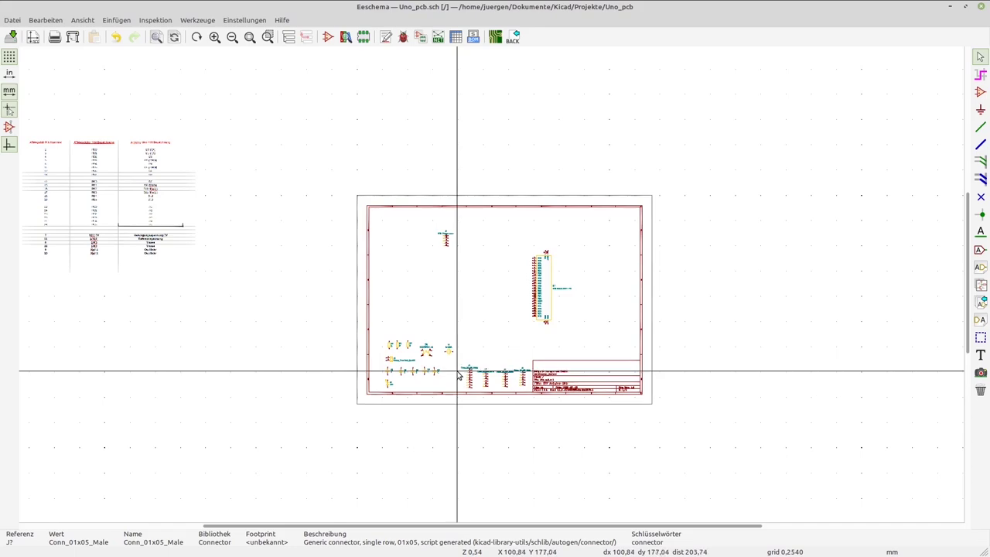
{"action": "scroll", "coordinate": [479, 378], "scroll_direction": "up", "scroll_amount": 3}
{"action": "scroll", "coordinate": [487, 286], "scroll_direction": "up", "scroll_amount": 4}
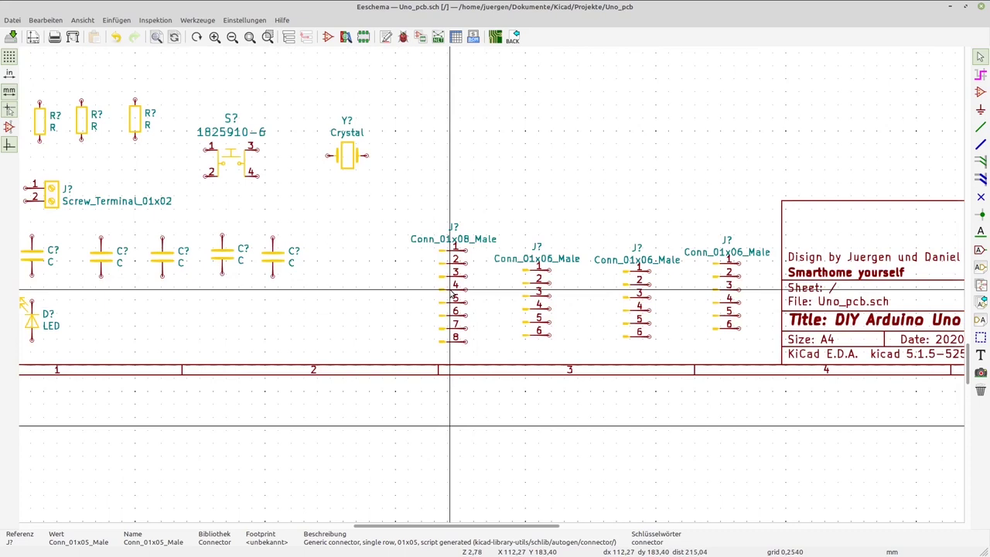
{"action": "key", "text": "m"}
{"action": "scroll", "coordinate": [452, 294], "scroll_direction": "down", "scroll_amount": 4}
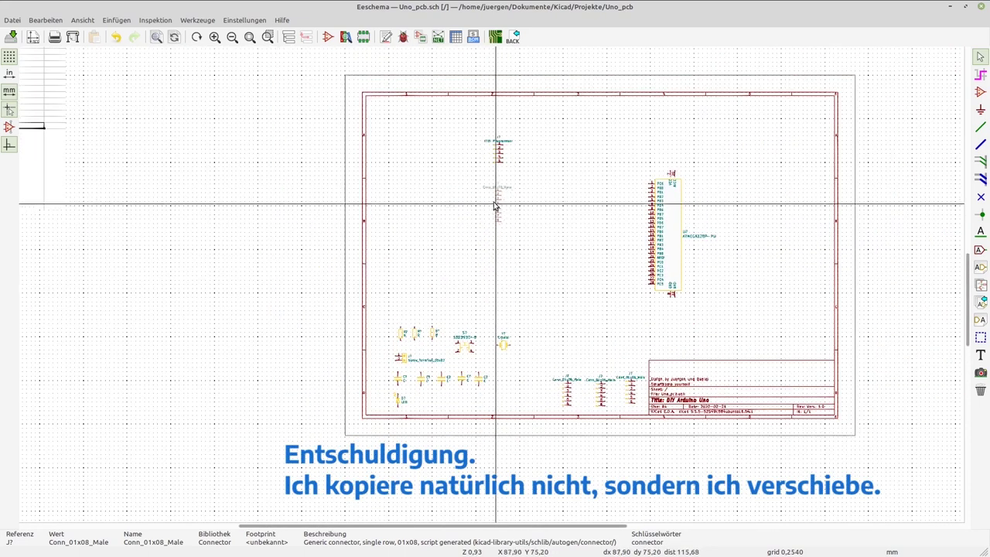
{"action": "scroll", "coordinate": [491, 287], "scroll_direction": "up", "scroll_amount": 3}
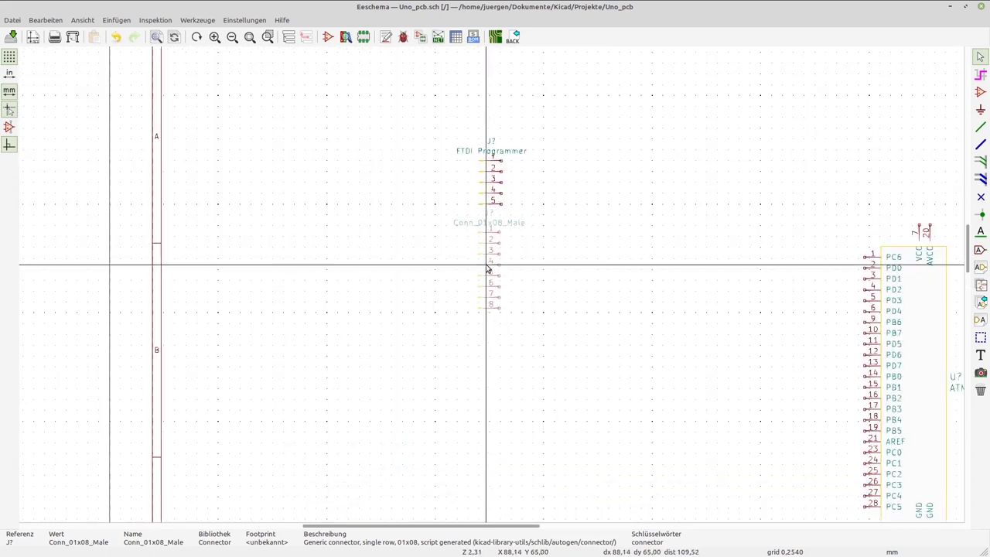
{"action": "left_click", "coordinate": [489, 276]}
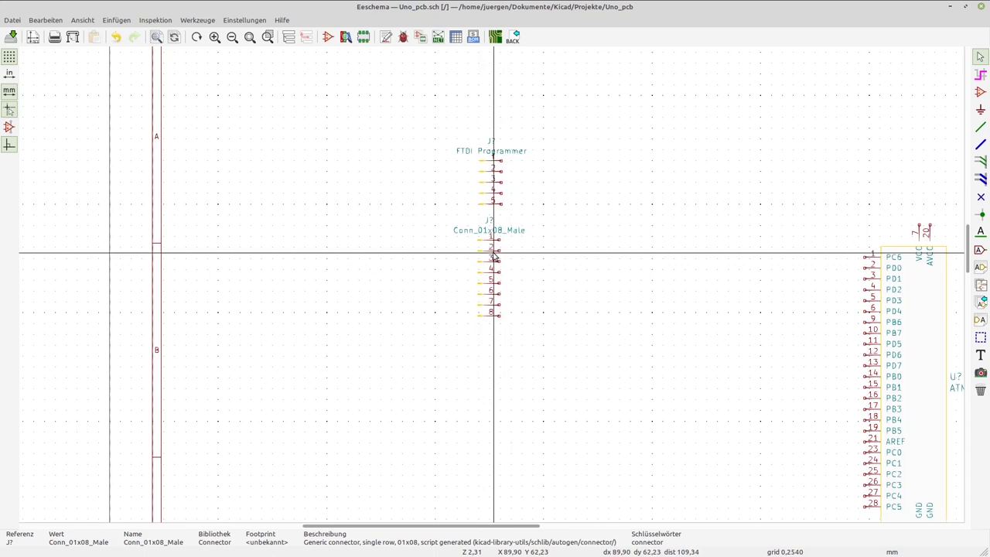
{"action": "double_click", "coordinate": [494, 257]}
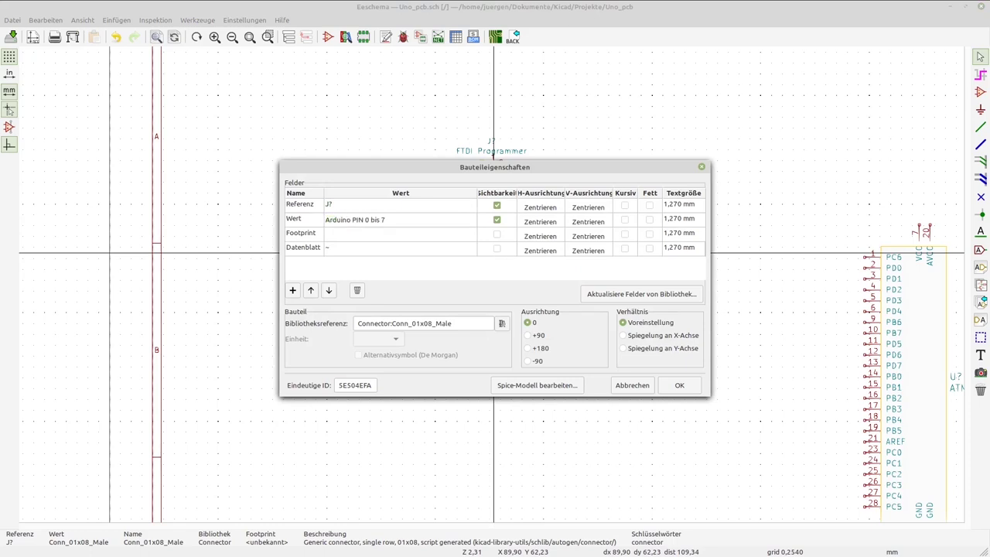
{"action": "left_click", "coordinate": [679, 385]}
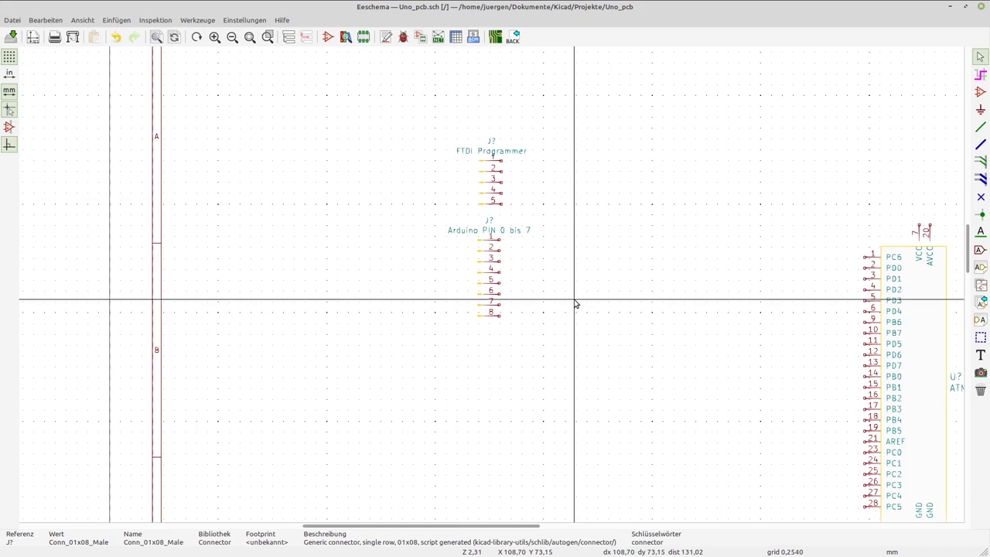
Move the middle Conn_01x06_Male header from the row beside the title block to below the Arduino PIN 0 bis 7 header.
{"action": "scroll", "coordinate": [575, 303], "scroll_direction": "down", "scroll_amount": 5}
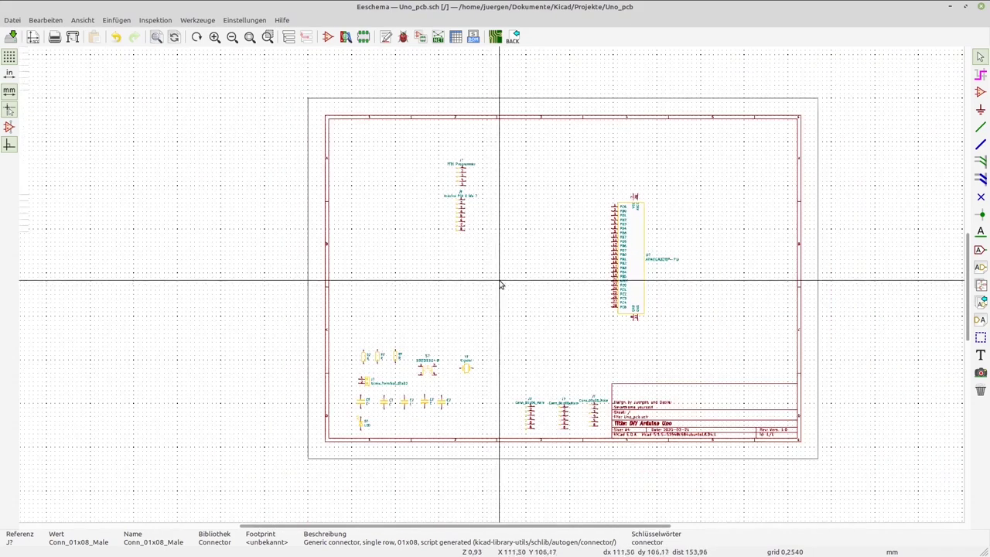
{"action": "scroll", "coordinate": [548, 424], "scroll_direction": "up", "scroll_amount": 5}
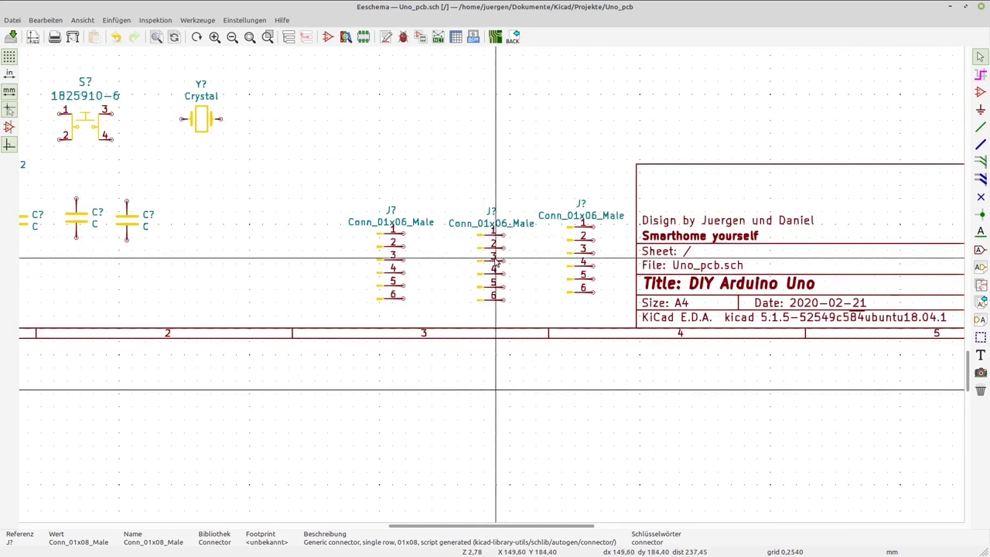
{"action": "key", "text": "m"}
{"action": "scroll", "coordinate": [497, 263], "scroll_direction": "up", "scroll_amount": 3}
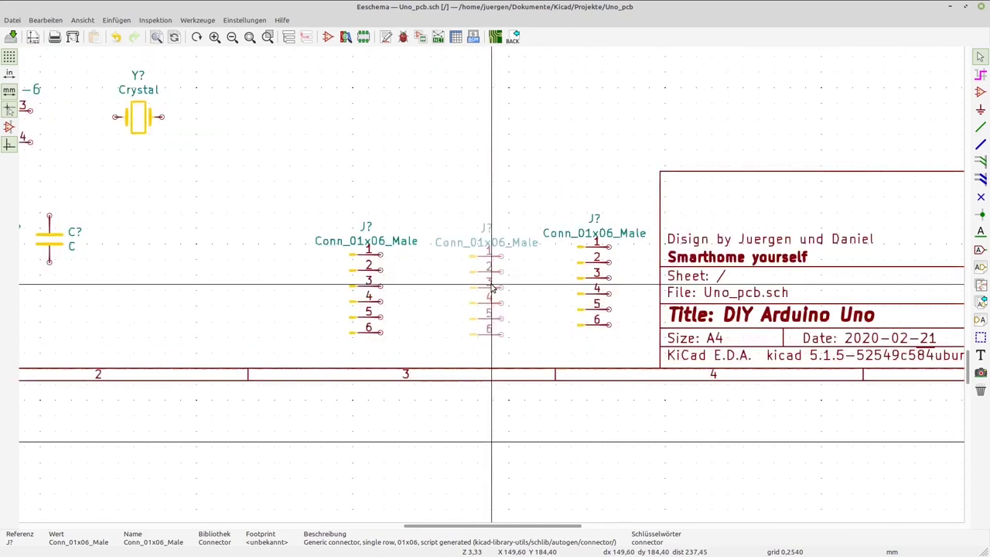
{"action": "scroll", "coordinate": [447, 197], "scroll_direction": "down", "scroll_amount": 3}
{"action": "scroll", "coordinate": [447, 198], "scroll_direction": "down", "scroll_amount": 4}
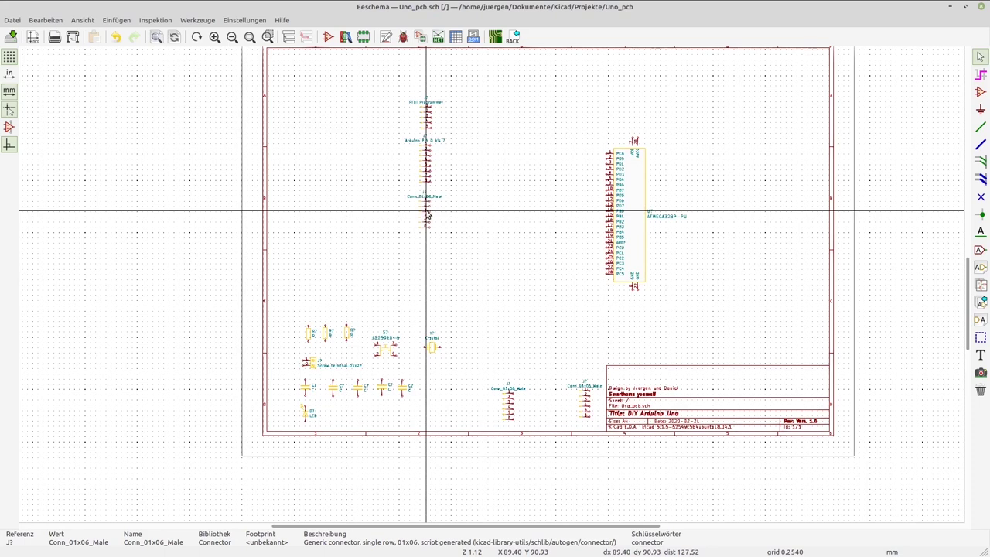
{"action": "scroll", "coordinate": [426, 212], "scroll_direction": "up", "scroll_amount": 4}
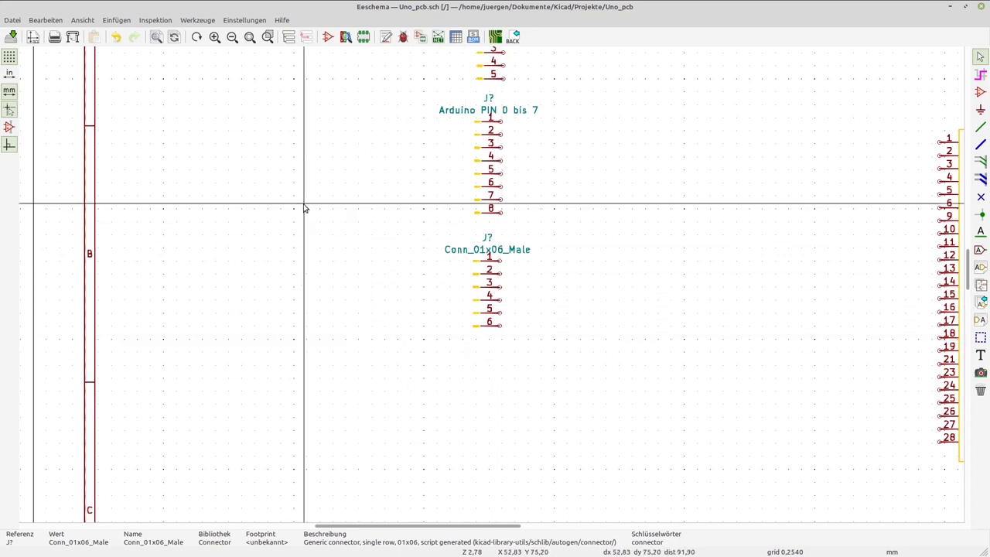
Set the value of the moved six-pin header to "Arduino Pin 8 bis13".
{"action": "double_click", "coordinate": [485, 287]}
{"action": "left_click", "coordinate": [399, 223]}
{"action": "key", "text": "BackSpace"}
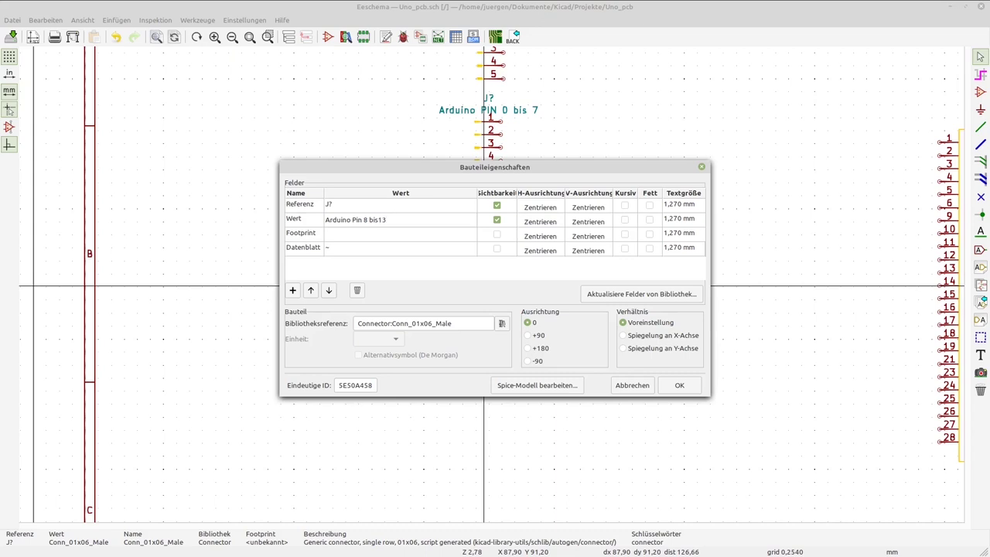
{"action": "left_click", "coordinate": [679, 384]}
Move the Conn_01x06_Male header farther from the title block to directly below the Arduino Pin 8 bis13 header.
{"action": "scroll", "coordinate": [497, 337], "scroll_direction": "down", "scroll_amount": 4}
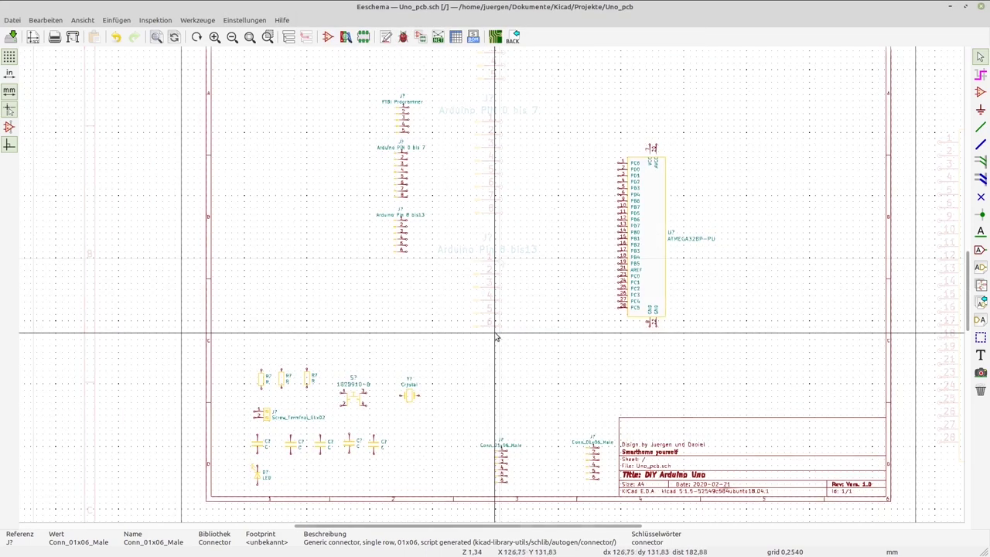
{"action": "scroll", "coordinate": [493, 297], "scroll_direction": "down", "scroll_amount": 1}
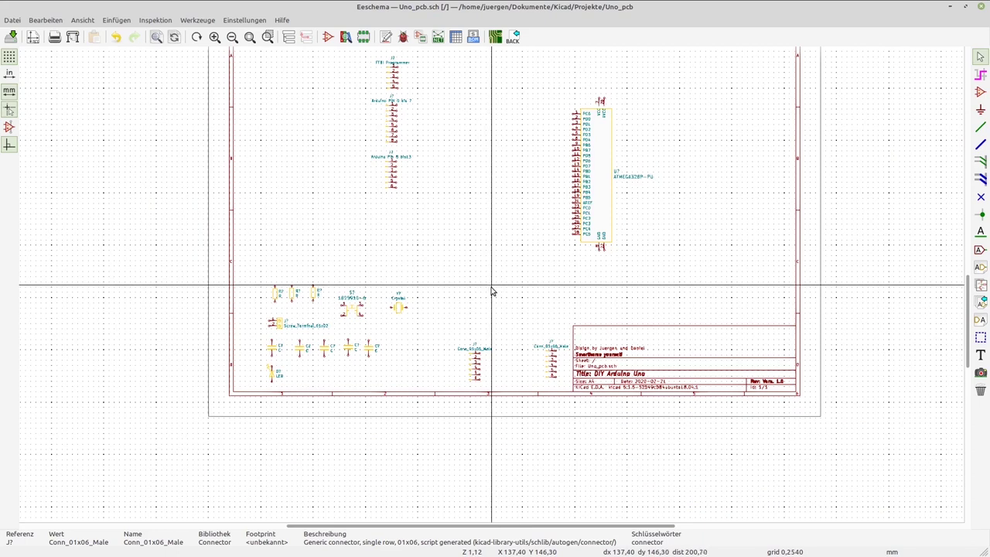
{"action": "scroll", "coordinate": [506, 371], "scroll_direction": "up", "scroll_amount": 1}
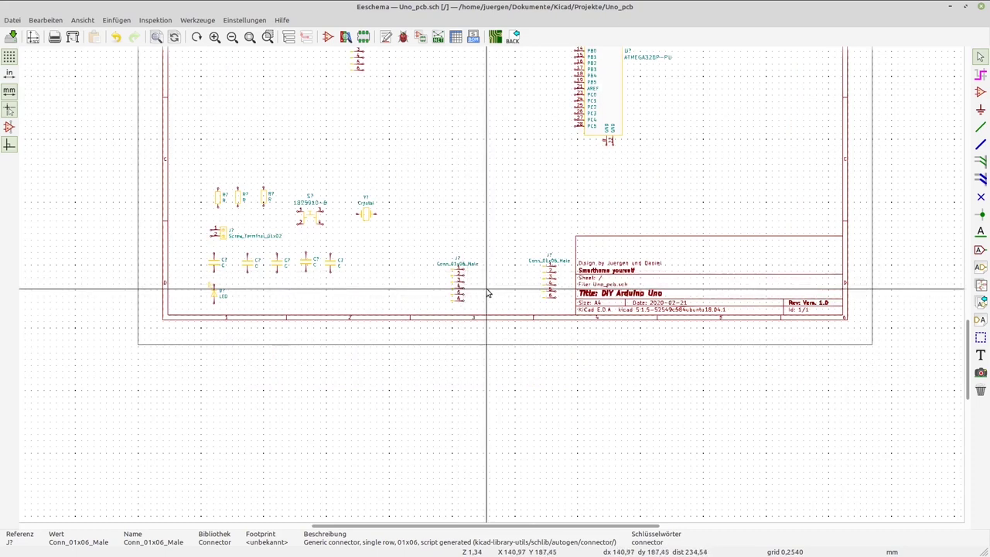
{"action": "scroll", "coordinate": [492, 286], "scroll_direction": "up", "scroll_amount": 2}
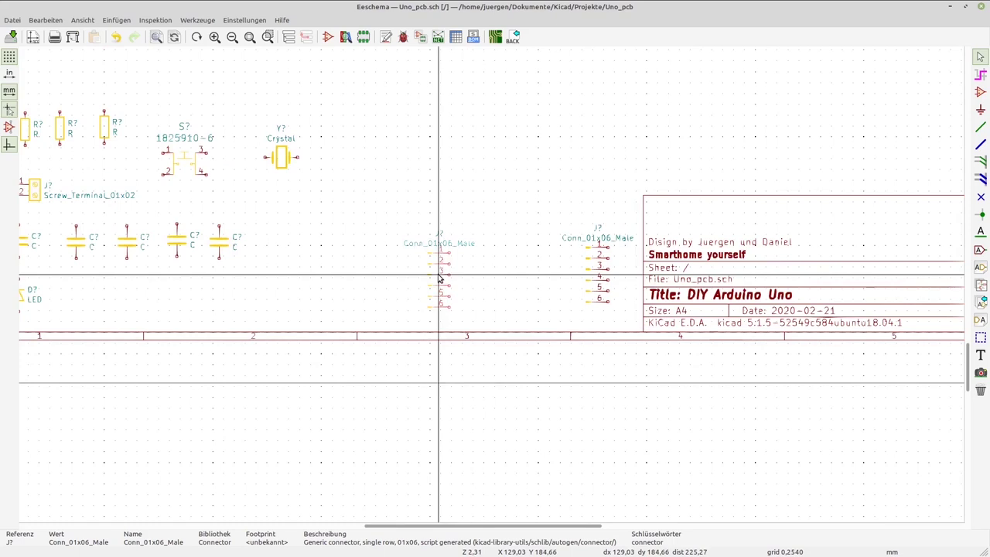
{"action": "scroll", "coordinate": [438, 279], "scroll_direction": "down", "scroll_amount": 2}
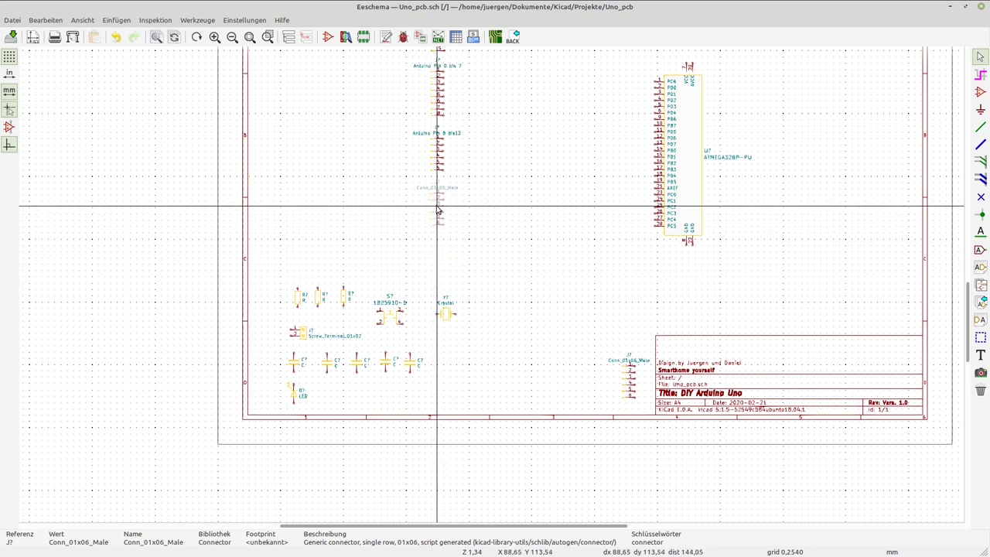
{"action": "scroll", "coordinate": [437, 208], "scroll_direction": "up", "scroll_amount": 2}
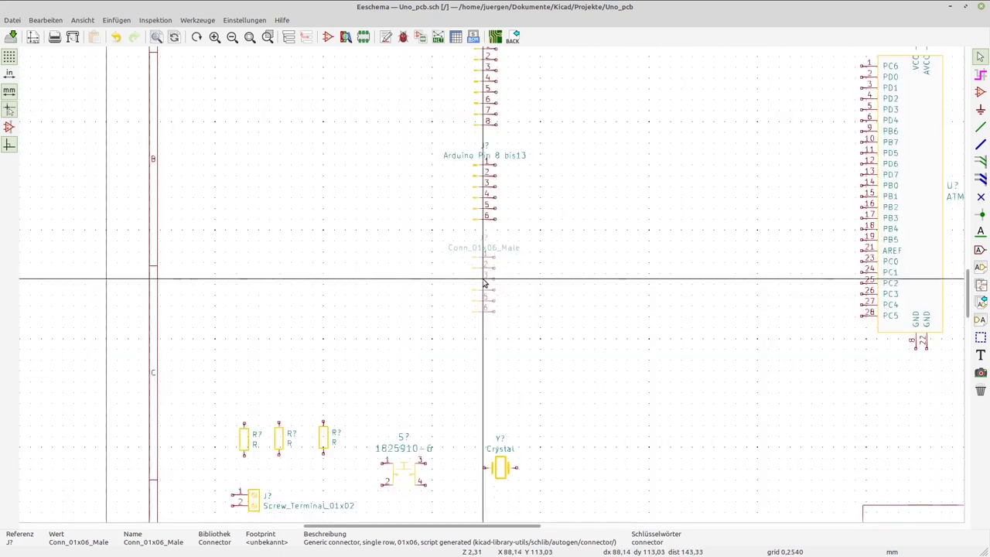
{"action": "left_click", "coordinate": [485, 280]}
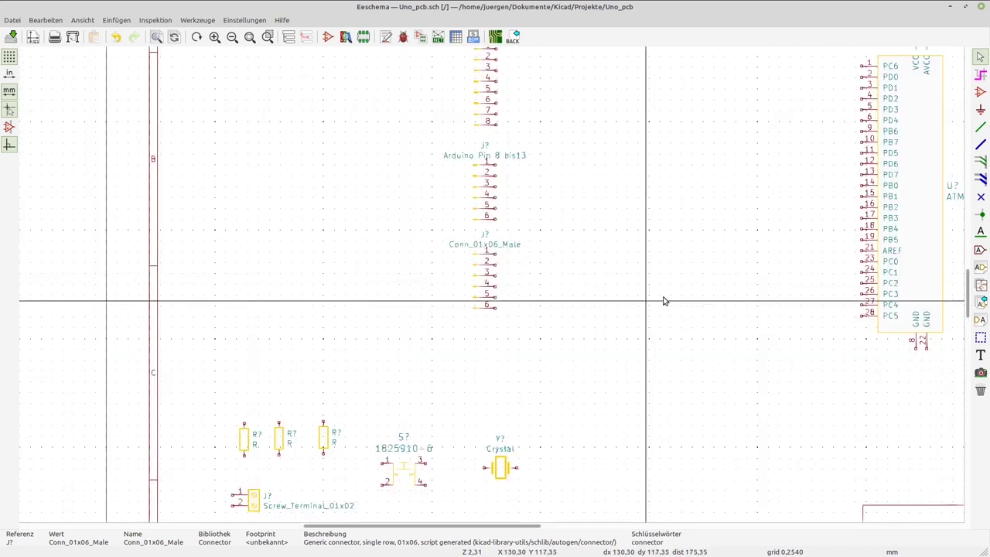
Set the value of the moved six-pin header to "Arduino Pin A0 bis A5" and shift the header slightly downward.
{"action": "scroll", "coordinate": [537, 301], "scroll_direction": "down", "scroll_amount": 1}
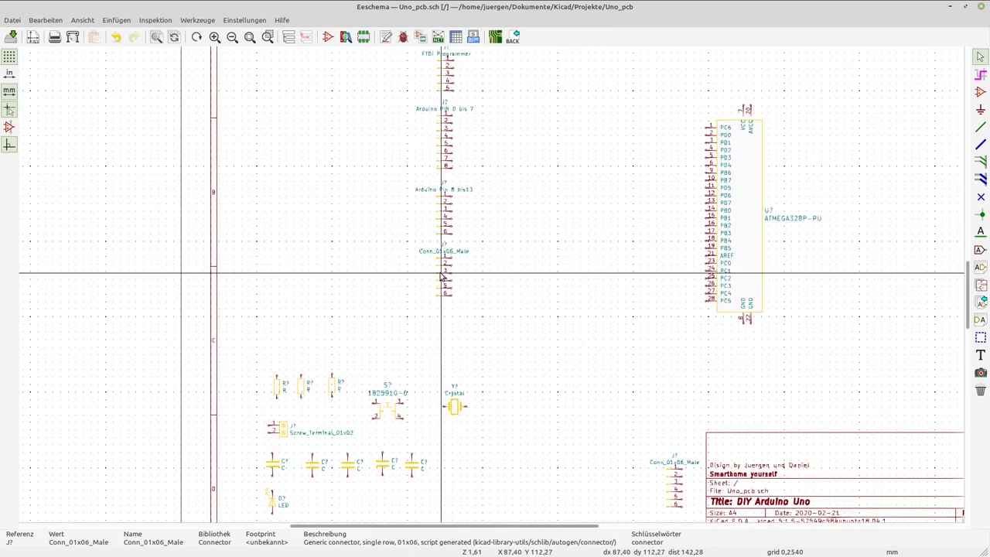
{"action": "double_click", "coordinate": [444, 276]}
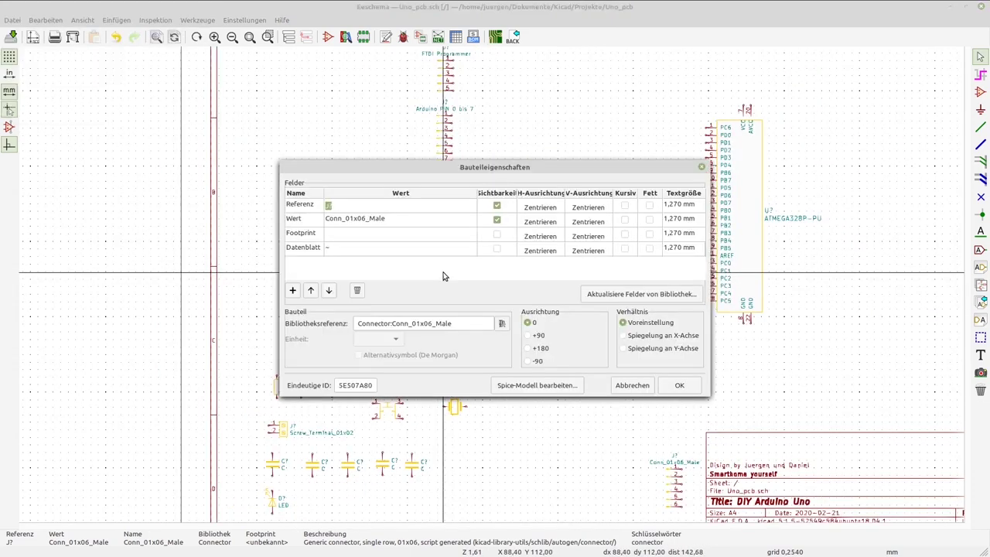
{"action": "left_click", "coordinate": [401, 224]}
{"action": "left_click", "coordinate": [678, 385]}
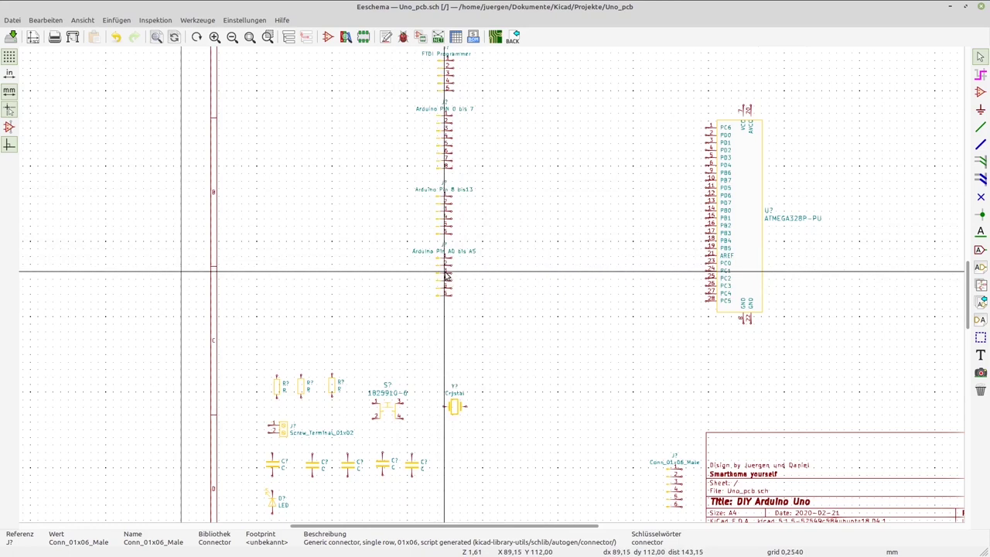
{"action": "left_click", "coordinate": [444, 274]}
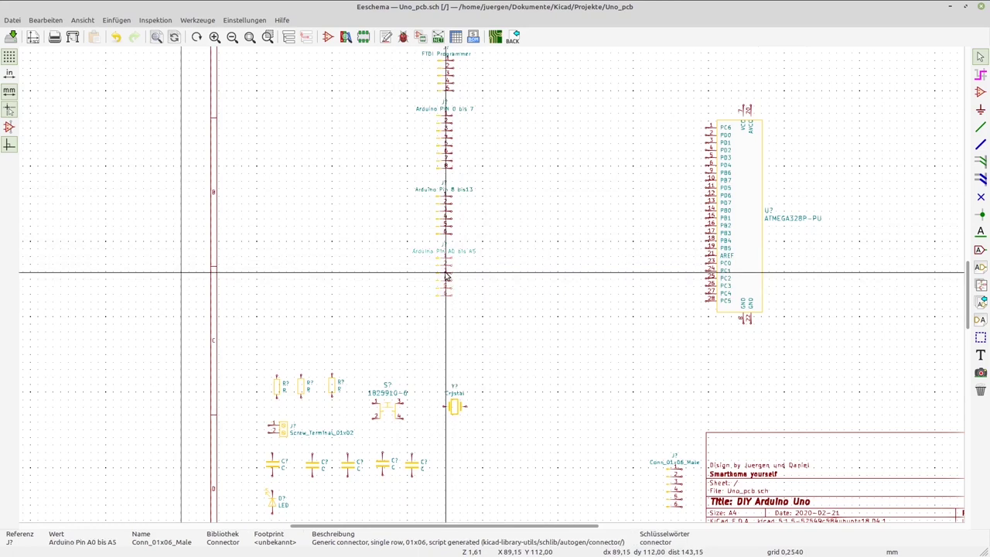
{"action": "left_click_drag", "start_coordinate": [445, 275], "coordinate": [447, 284]}
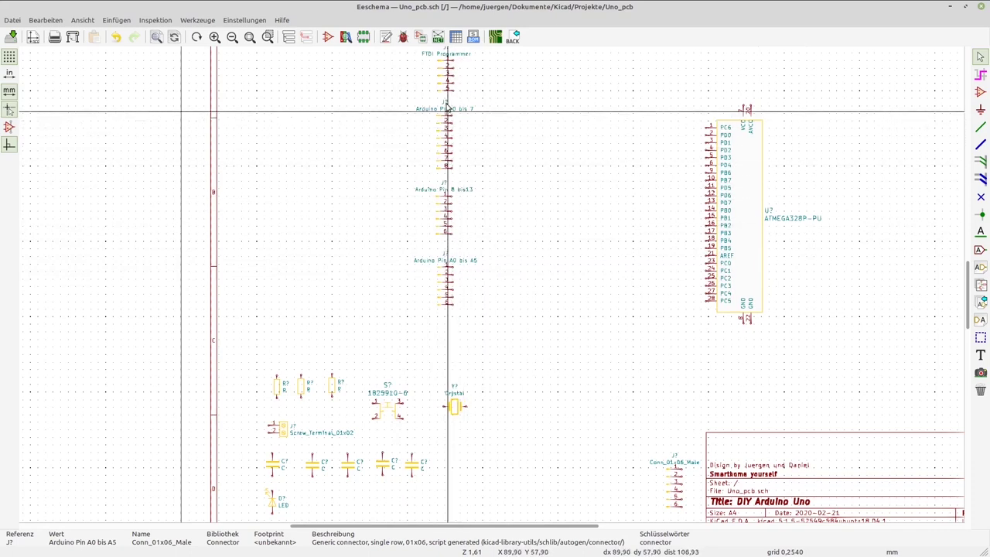
Move the last Conn_01x06_Male header from beside the title block to directly below the Arduino Pin A0 bis A5 header.
{"action": "scroll", "coordinate": [509, 205], "scroll_direction": "down", "scroll_amount": 1}
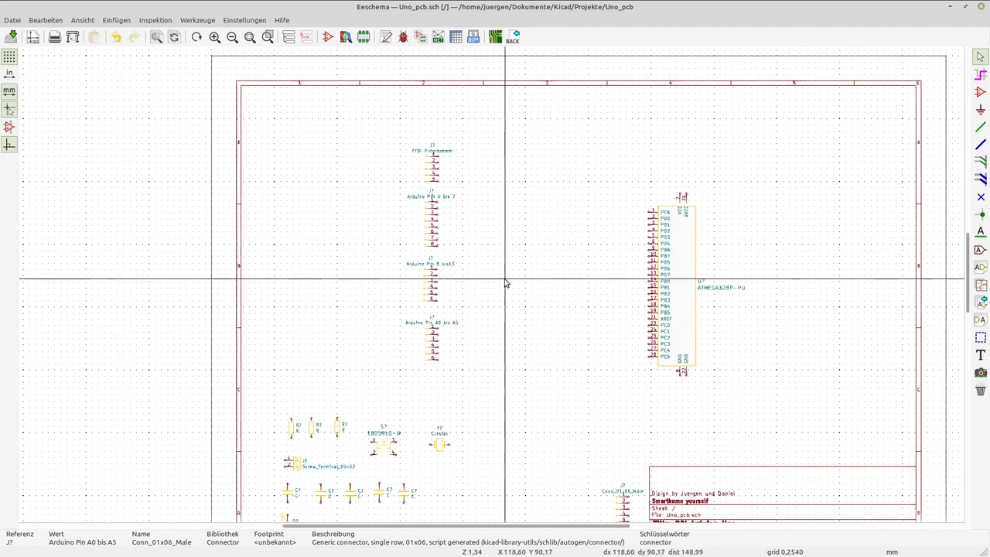
{"action": "scroll", "coordinate": [492, 253], "scroll_direction": "down", "scroll_amount": 2}
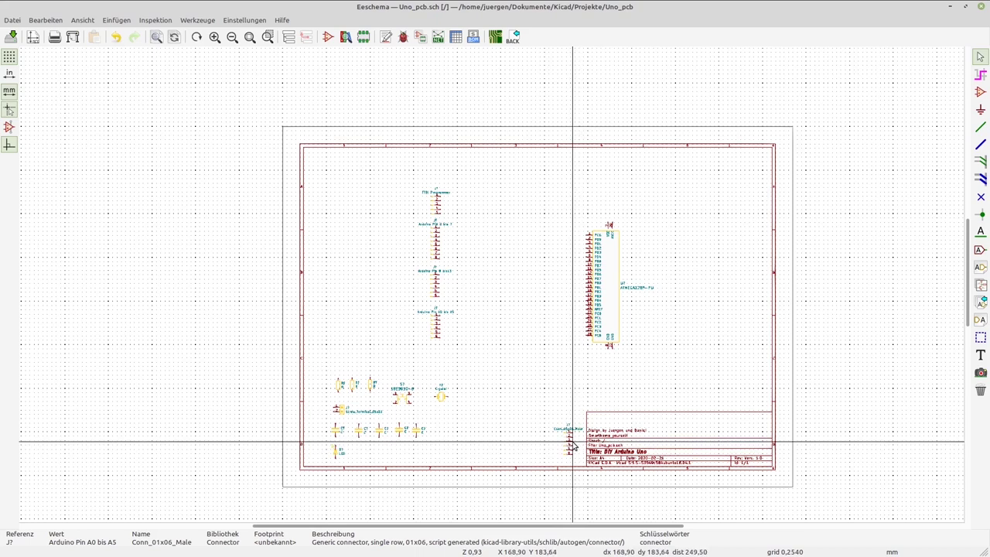
{"action": "scroll", "coordinate": [565, 441], "scroll_direction": "up", "scroll_amount": 2}
{"action": "scroll", "coordinate": [492, 285], "scroll_direction": "up", "scroll_amount": 2}
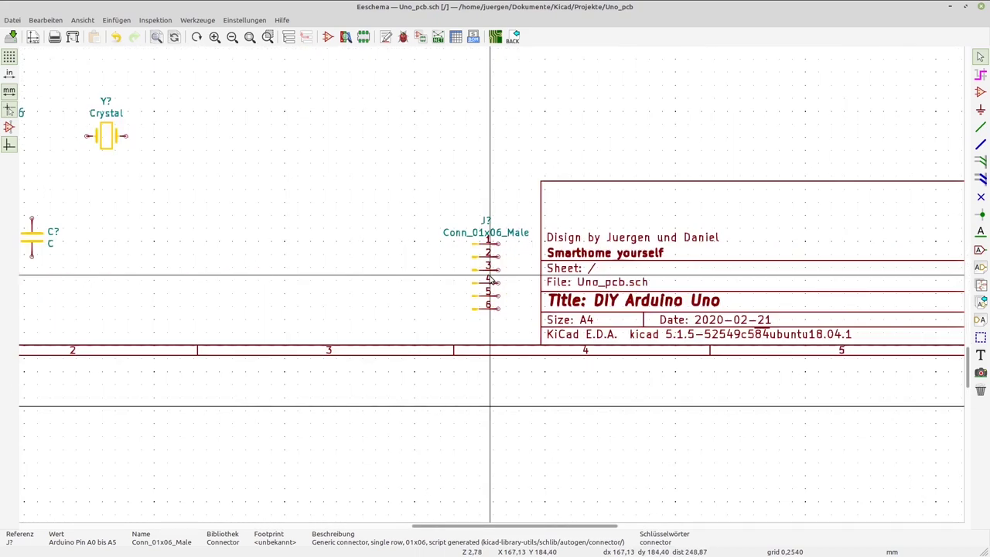
{"action": "scroll", "coordinate": [370, 235], "scroll_direction": "down", "scroll_amount": 2}
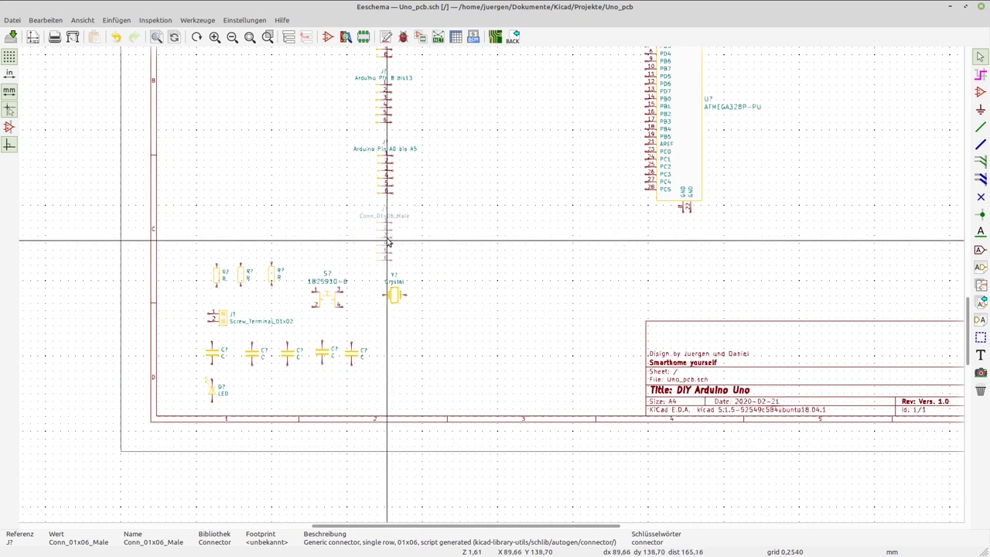
{"action": "left_click", "coordinate": [388, 241]}
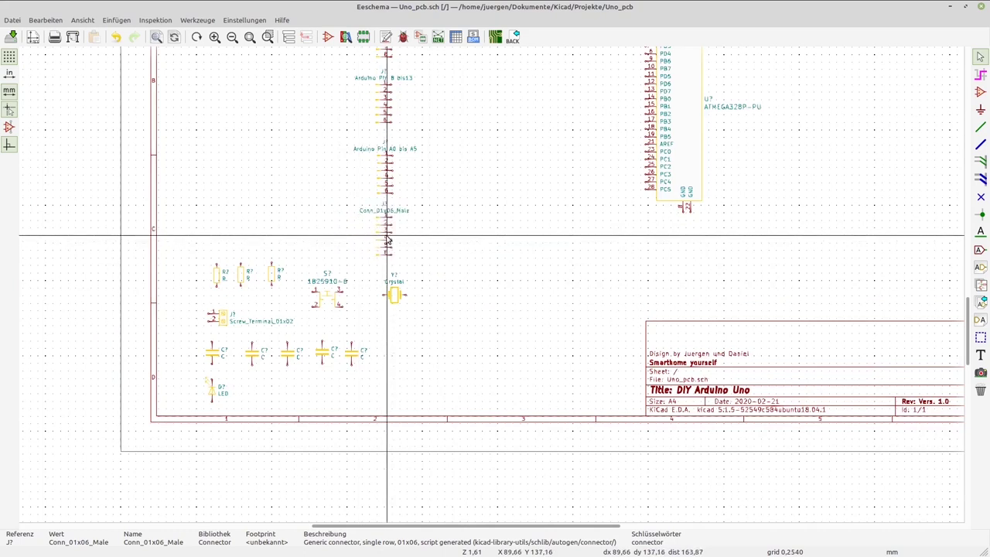
Set the value of the lowest six-pin header in the column to "Power & Ground Terminal".
{"action": "scroll", "coordinate": [388, 242], "scroll_direction": "up", "scroll_amount": 3}
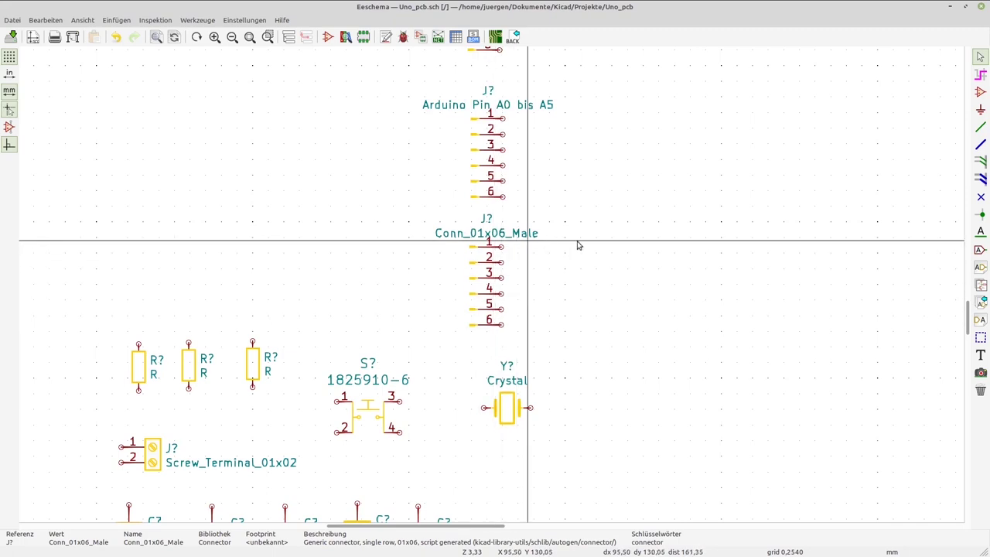
{"action": "left_click", "coordinate": [485, 259]}
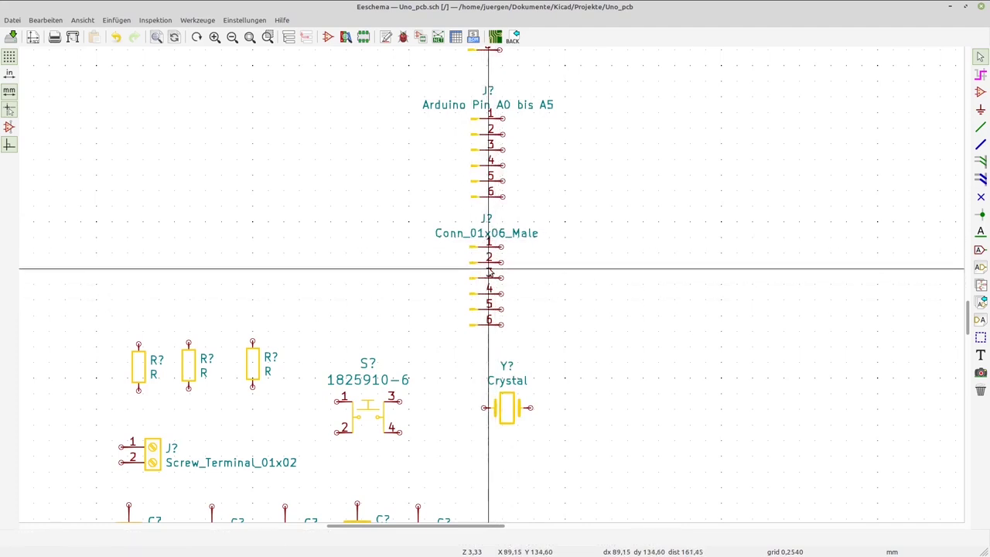
{"action": "double_click", "coordinate": [488, 269]}
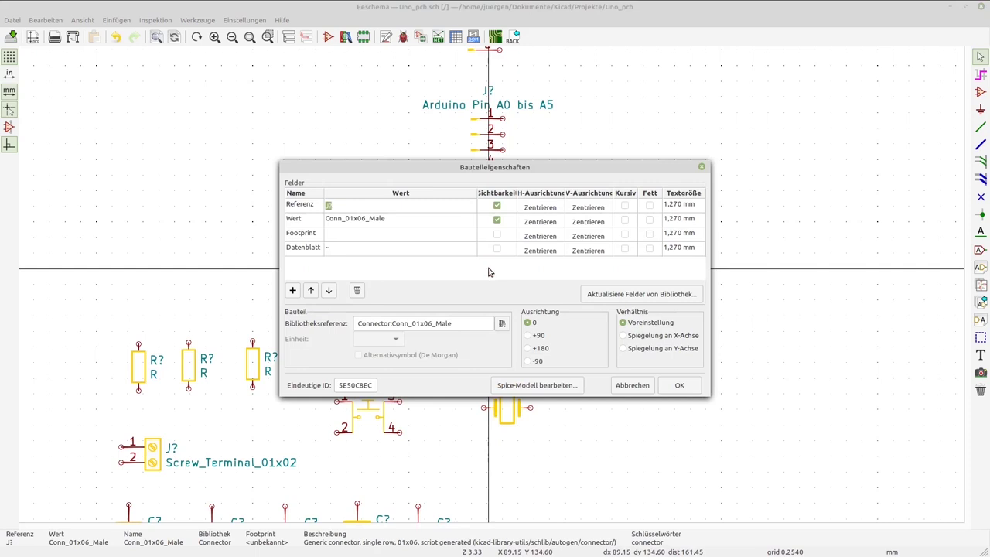
{"action": "left_click", "coordinate": [394, 221]}
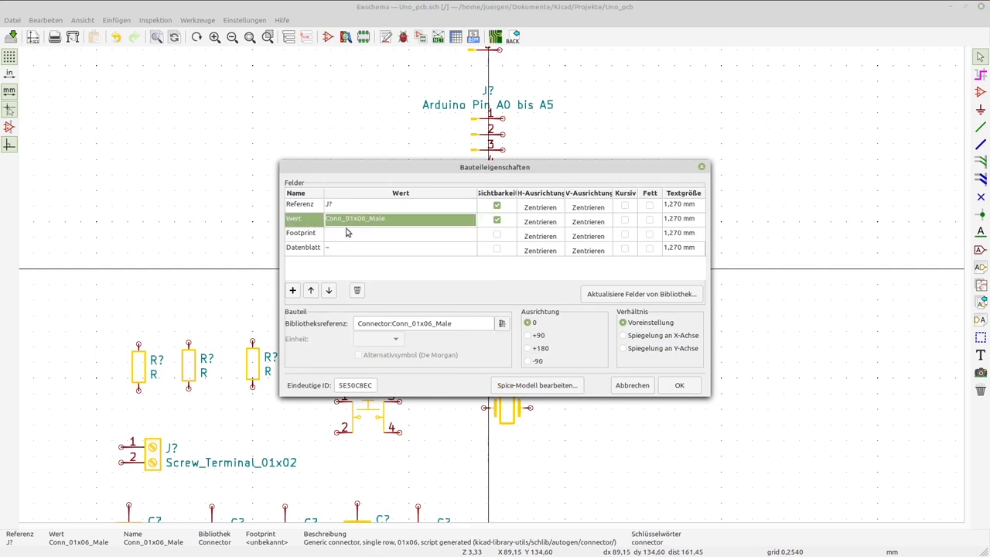
{"action": "type", "text": "Power & Ground"}
{"action": "left_click", "coordinate": [674, 385]}
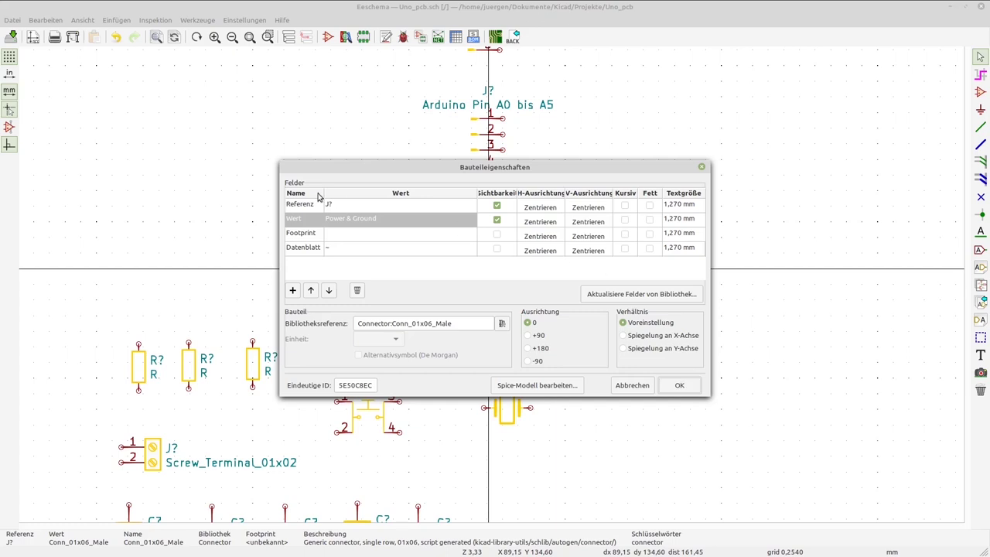
{"action": "left_click", "coordinate": [410, 224]}
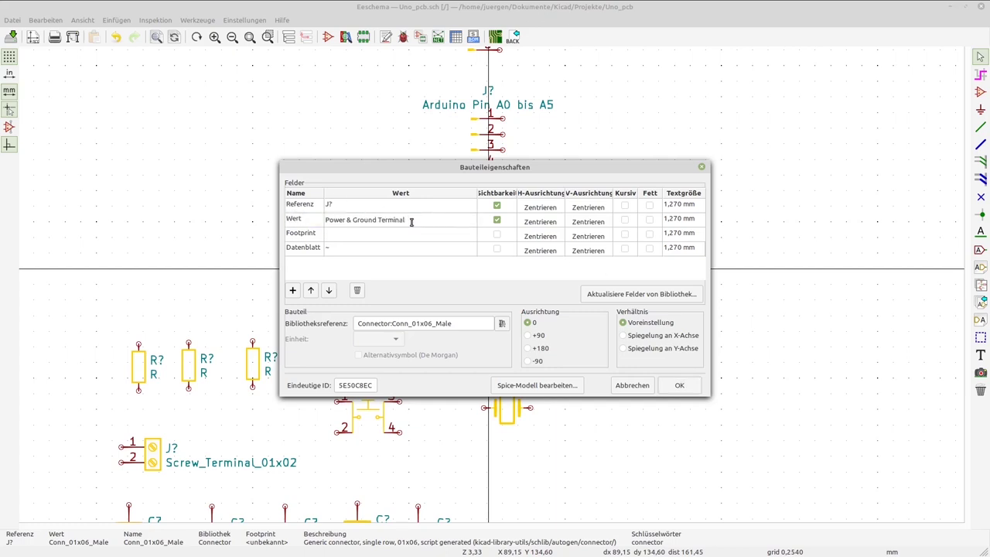
{"action": "left_click", "coordinate": [679, 385]}
Move the whole column of five pin headers as a block slightly right, closer to the ATMEGA328P-PU.
{"action": "scroll", "coordinate": [272, 155], "scroll_direction": "up", "scroll_amount": 2}
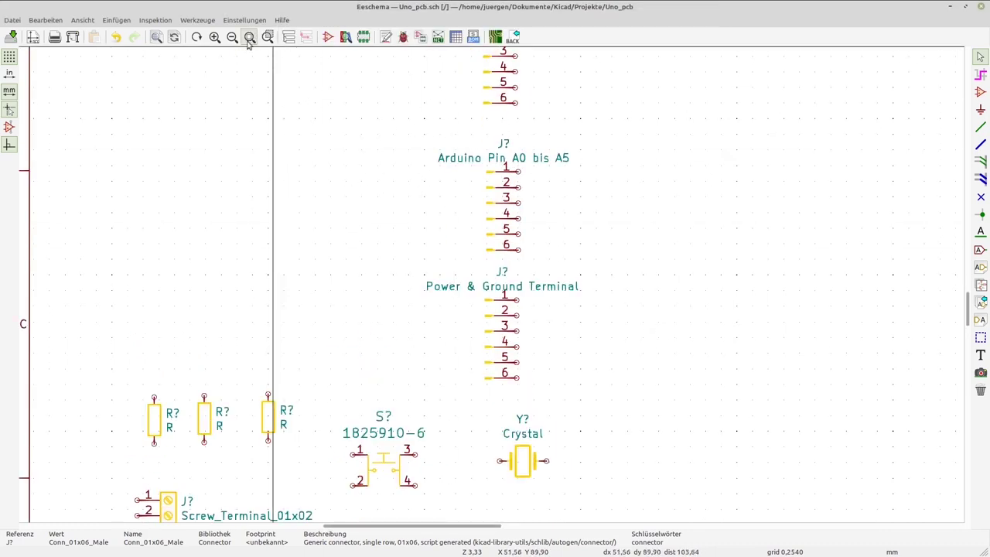
{"action": "left_click", "coordinate": [249, 37]}
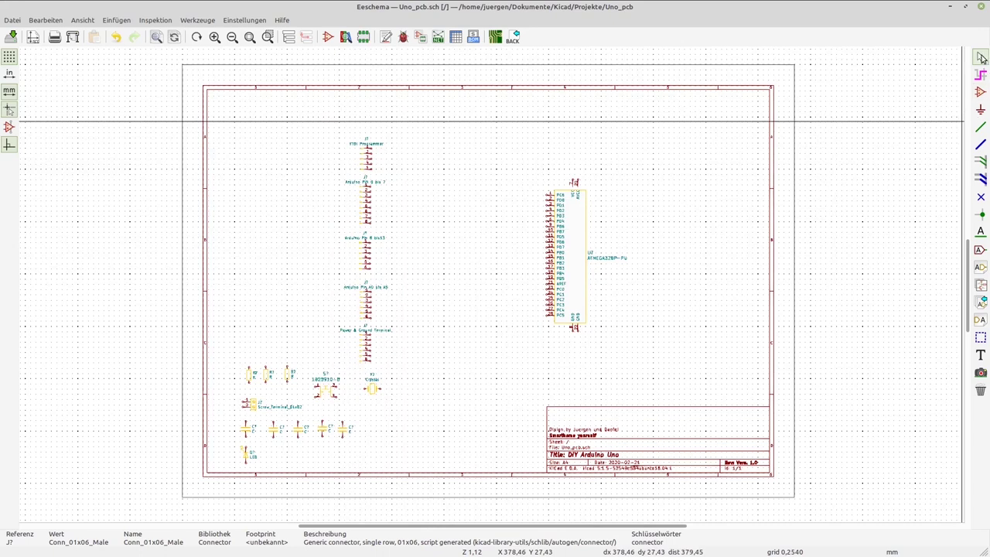
{"action": "left_click_drag", "start_coordinate": [320, 128], "coordinate": [413, 371]}
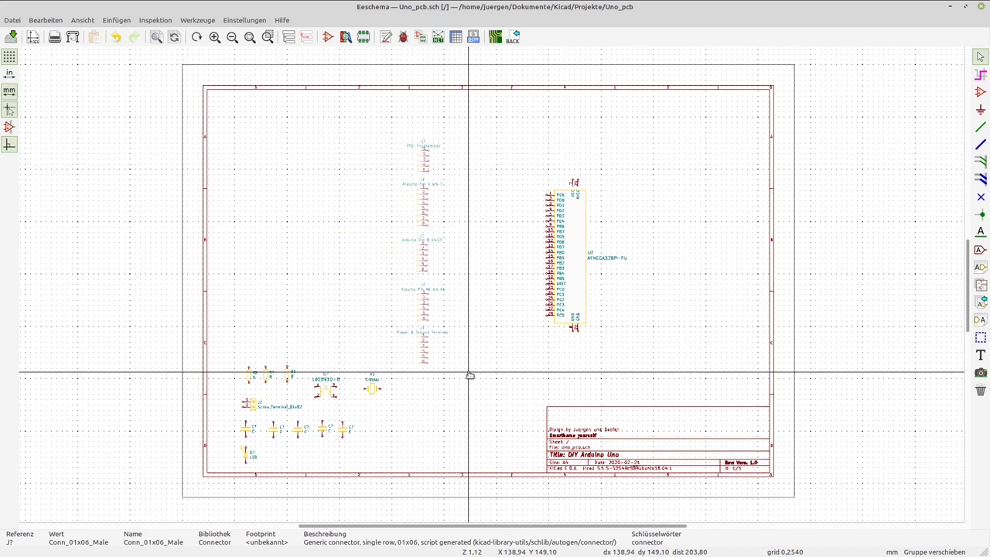
{"action": "left_click", "coordinate": [456, 379]}
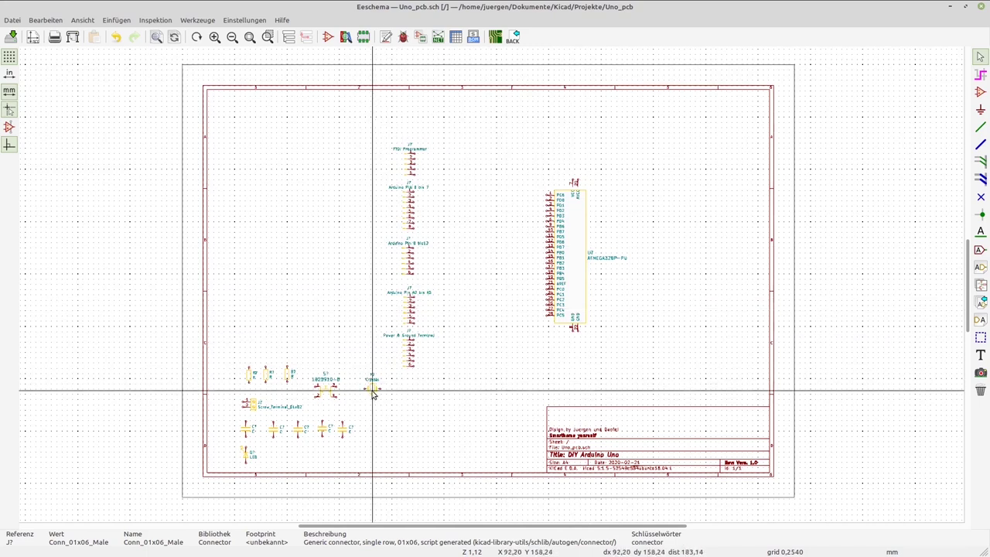
Move the crystal to the space just left of the ATMEGA328P-PU's upper pins and rotate it so its pins run vertically.
{"action": "scroll", "coordinate": [372, 393], "scroll_direction": "up", "scroll_amount": 5}
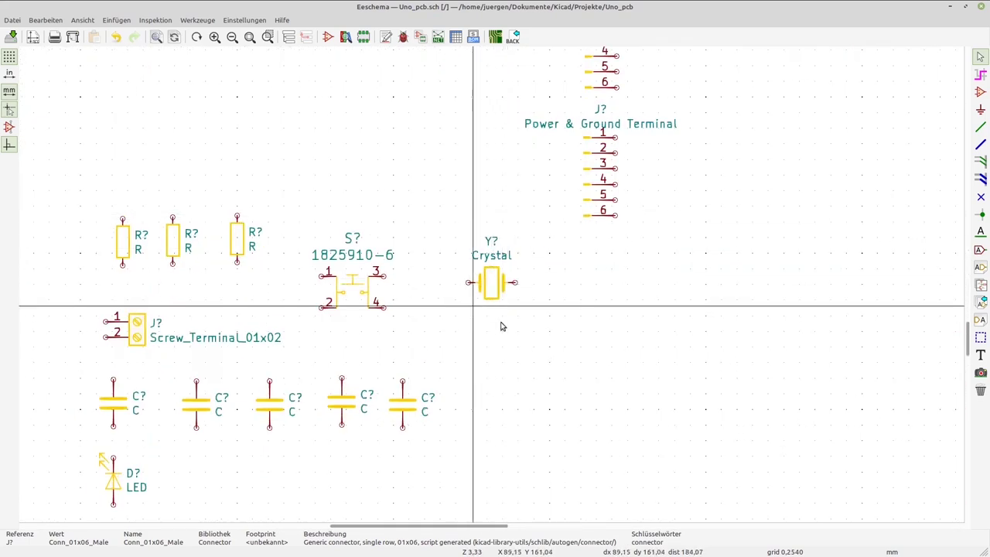
{"action": "left_click", "coordinate": [492, 283]}
{"action": "scroll", "coordinate": [499, 292], "scroll_direction": "down", "scroll_amount": 4}
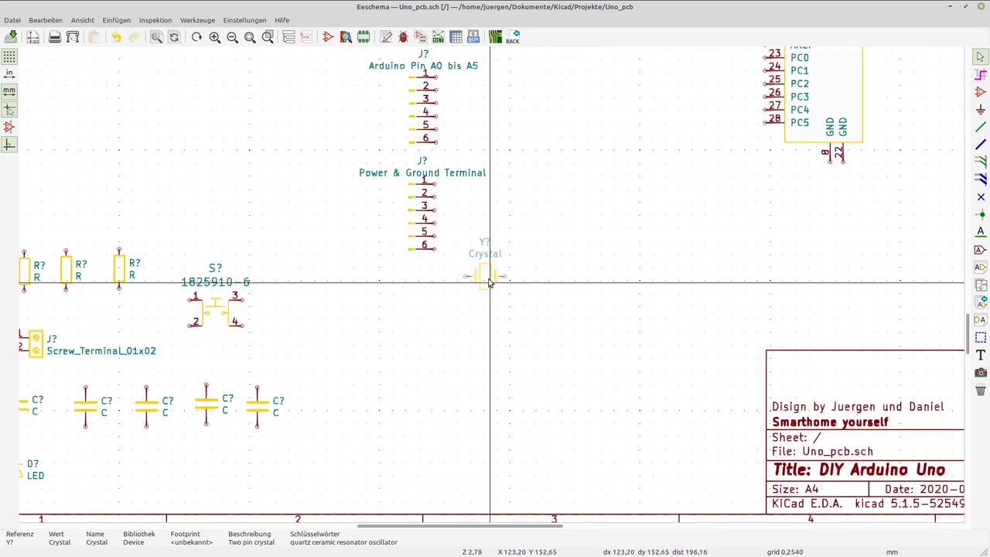
{"action": "scroll", "coordinate": [508, 260], "scroll_direction": "down", "scroll_amount": 3}
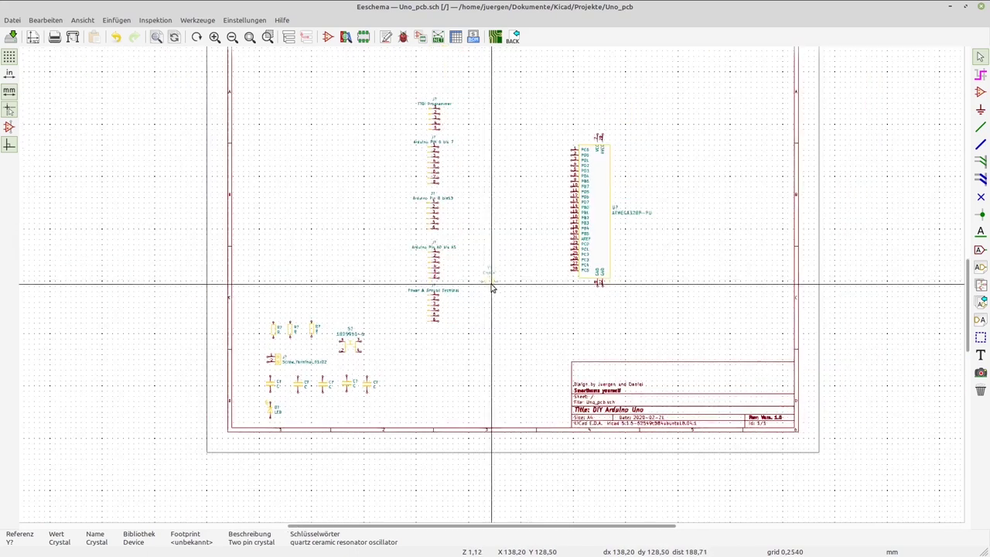
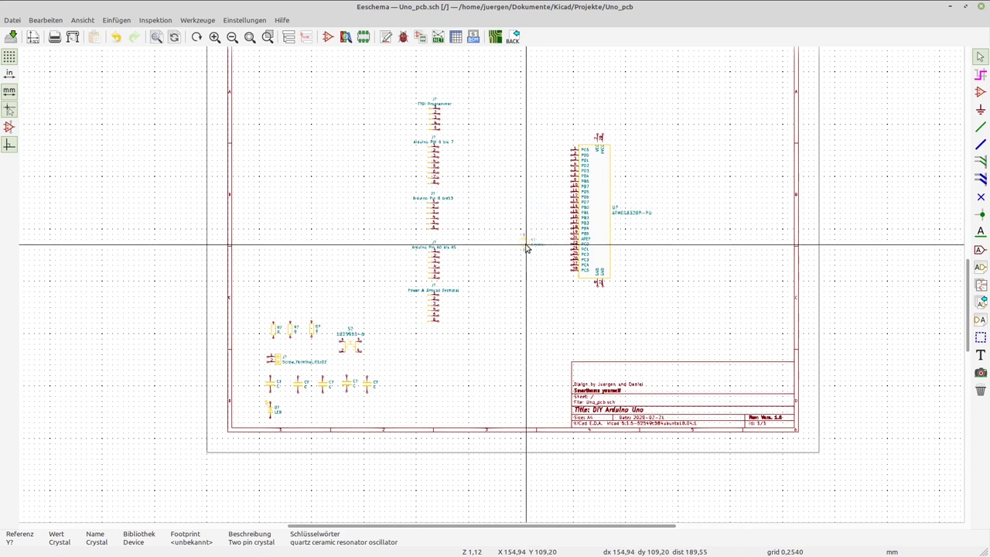
{"action": "left_click", "coordinate": [525, 186]}
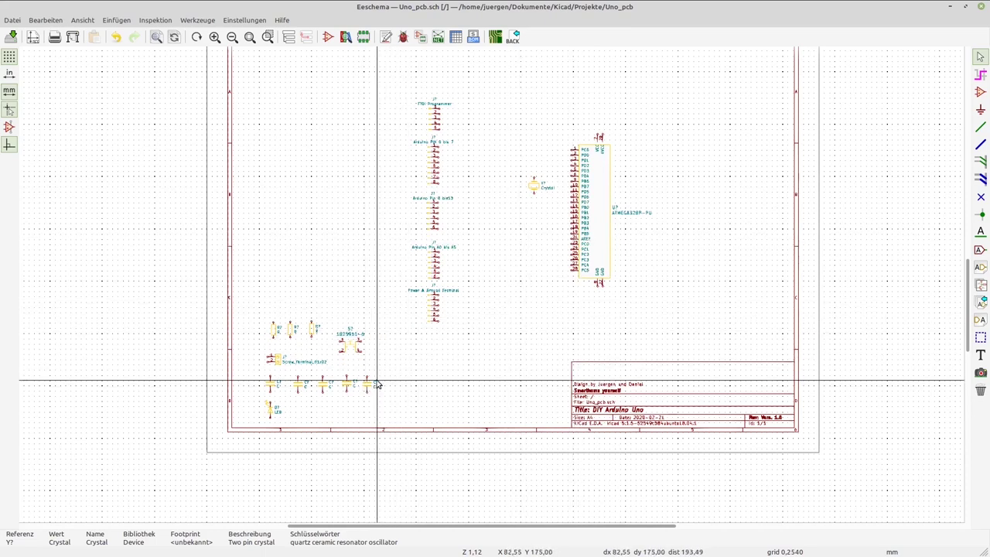
Move a capacitor from the lower-left parts group to just left of the crystal's upper pin and rotate it horizontally.
{"action": "scroll", "coordinate": [368, 389], "scroll_direction": "up", "scroll_amount": 2}
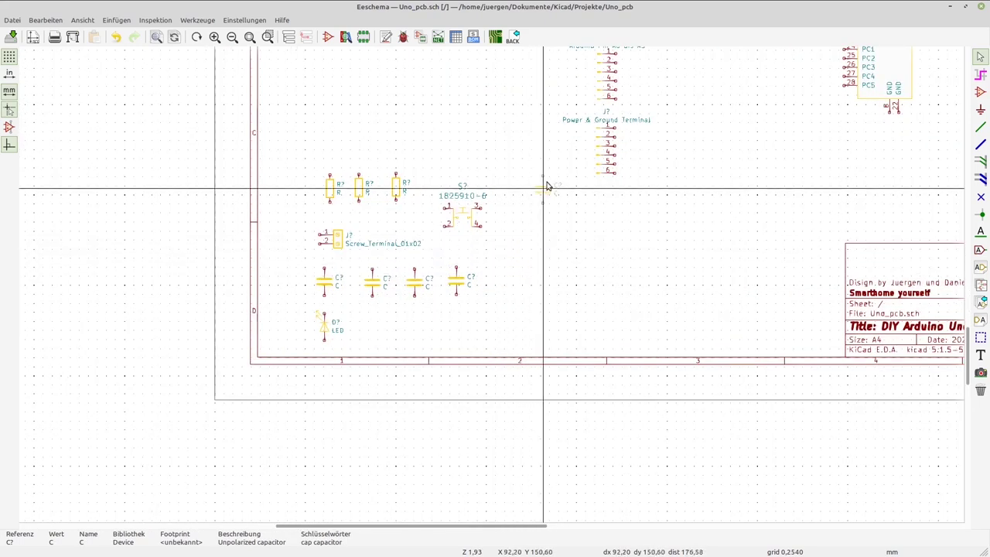
{"action": "scroll", "coordinate": [534, 212], "scroll_direction": "down", "scroll_amount": 2}
{"action": "scroll", "coordinate": [569, 121], "scroll_direction": "up", "scroll_amount": 3}
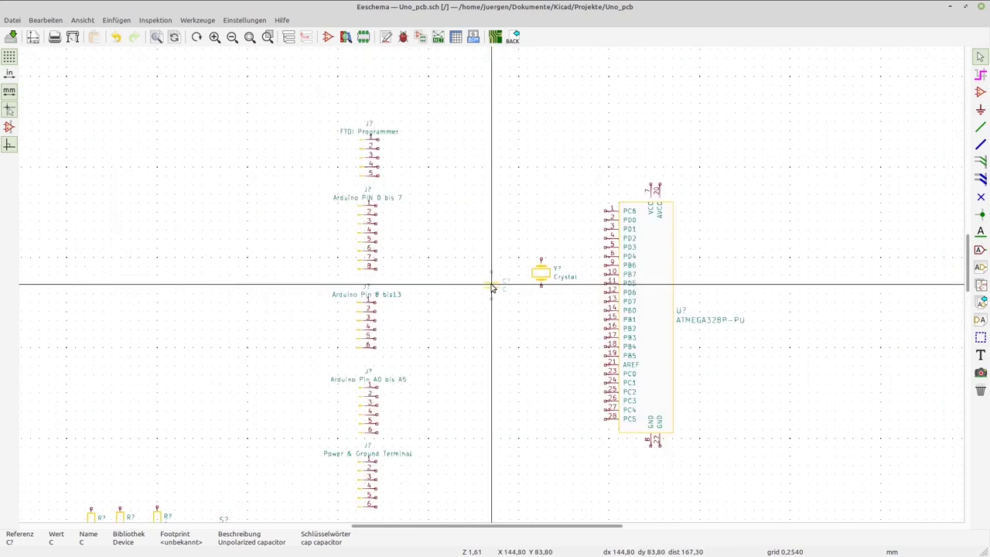
{"action": "scroll", "coordinate": [510, 270], "scroll_direction": "up", "scroll_amount": 1}
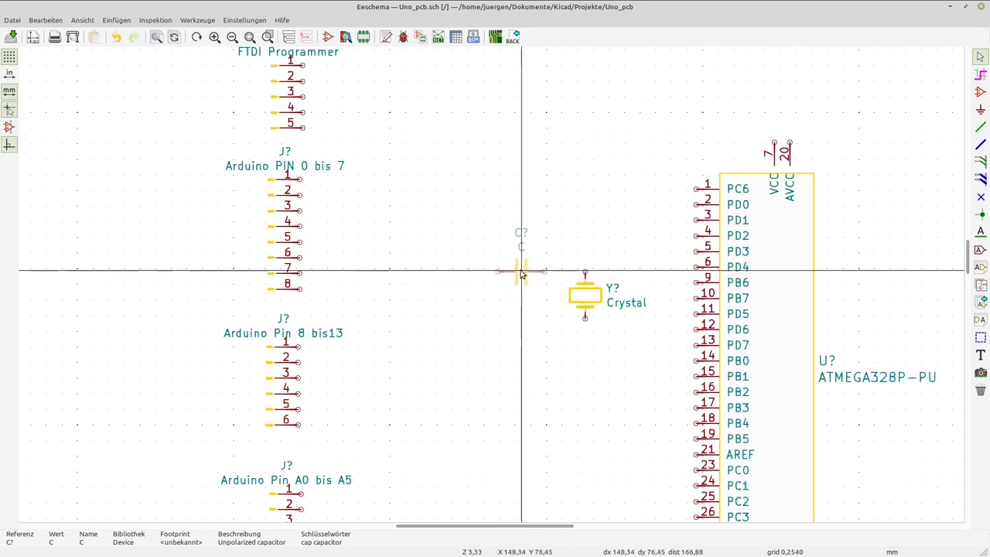
{"action": "left_click", "coordinate": [523, 272]}
Move a second capacitor directly below the first one beside the crystal and rotate it horizontally, level with the crystal's lower pin.
{"action": "scroll", "coordinate": [487, 324], "scroll_direction": "down", "scroll_amount": 4}
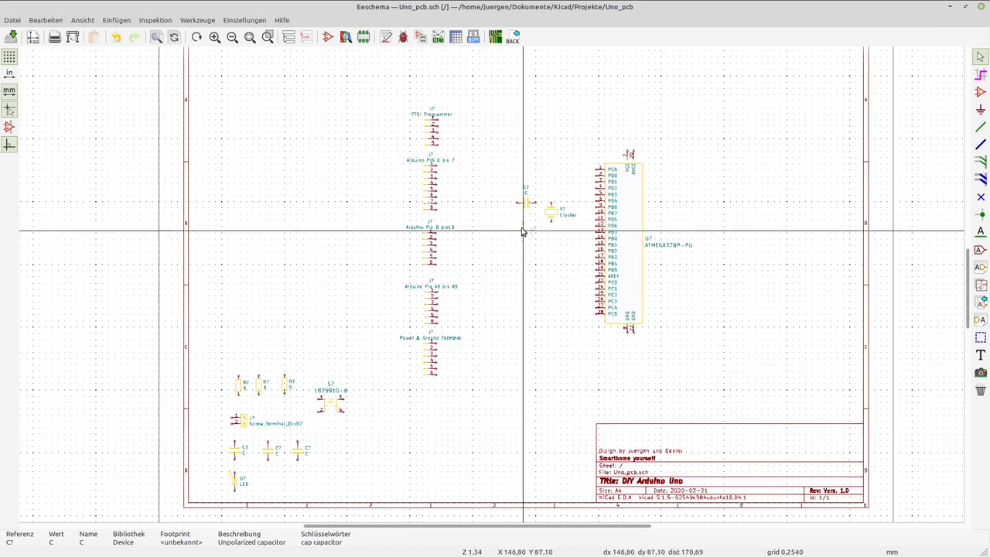
{"action": "scroll", "coordinate": [515, 246], "scroll_direction": "up", "scroll_amount": 1}
{"action": "scroll", "coordinate": [491, 287], "scroll_direction": "up", "scroll_amount": 5}
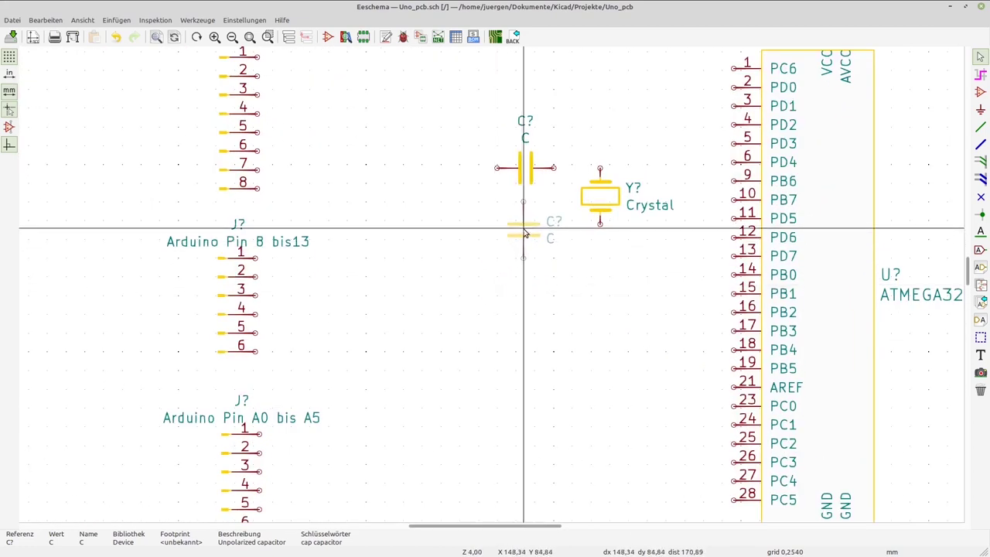
{"action": "left_click", "coordinate": [525, 224]}
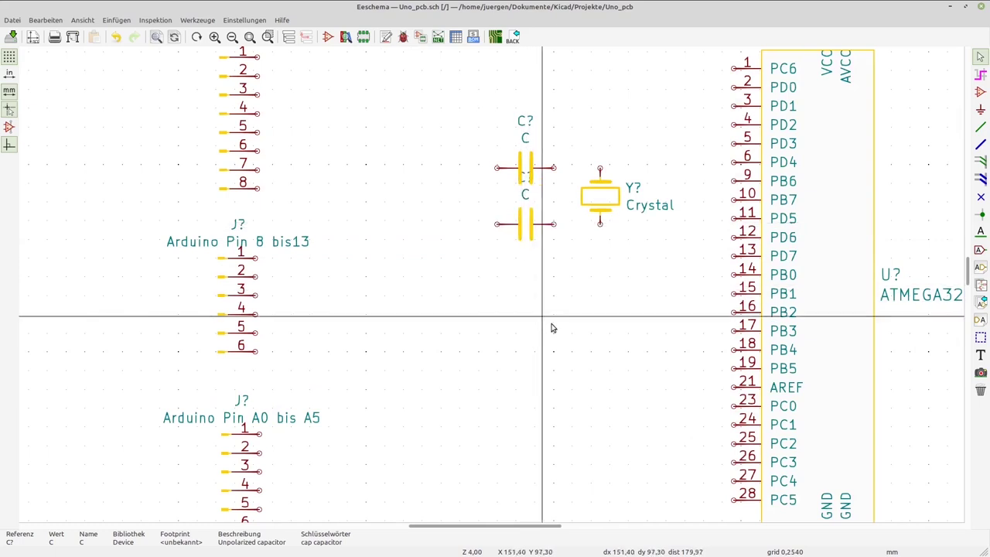
Move the Screw_Terminal_01x02 to the right of the Power & Ground Terminal header and turn it so its pins face right.
{"action": "scroll", "coordinate": [550, 327], "scroll_direction": "down", "scroll_amount": 1}
{"action": "scroll", "coordinate": [479, 279], "scroll_direction": "down", "scroll_amount": 4}
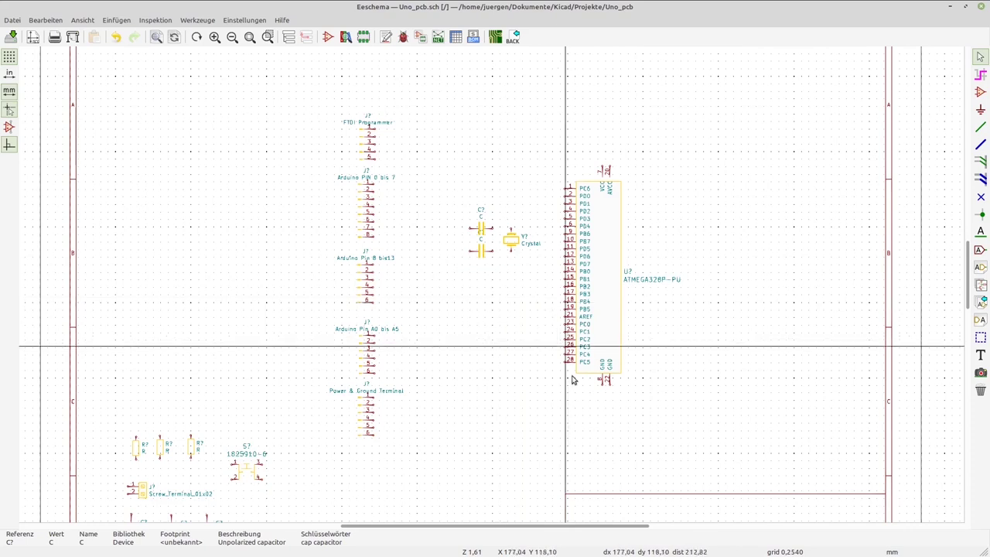
{"action": "scroll", "coordinate": [483, 285], "scroll_direction": "down", "scroll_amount": 2}
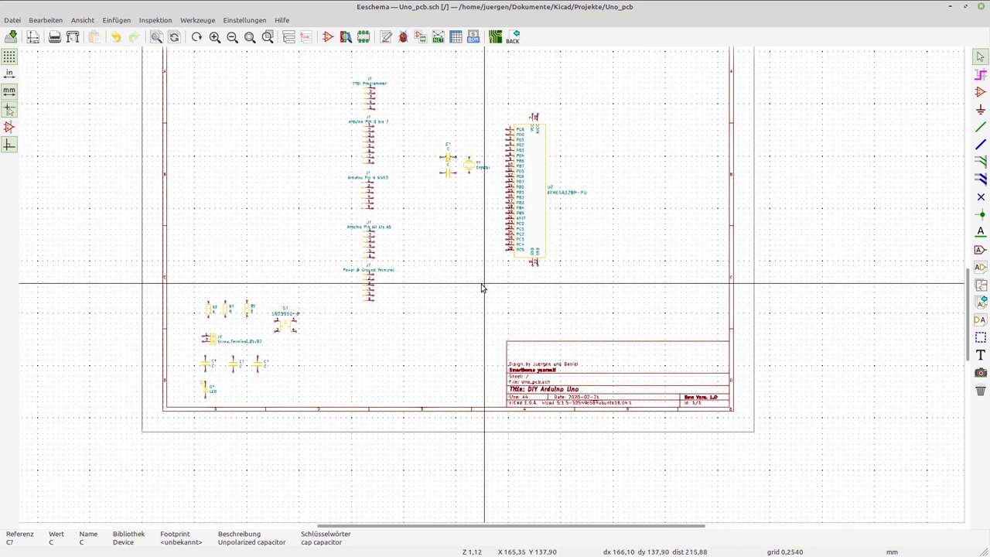
{"action": "scroll", "coordinate": [209, 342], "scroll_direction": "up", "scroll_amount": 3}
{"action": "scroll", "coordinate": [491, 293], "scroll_direction": "up", "scroll_amount": 2}
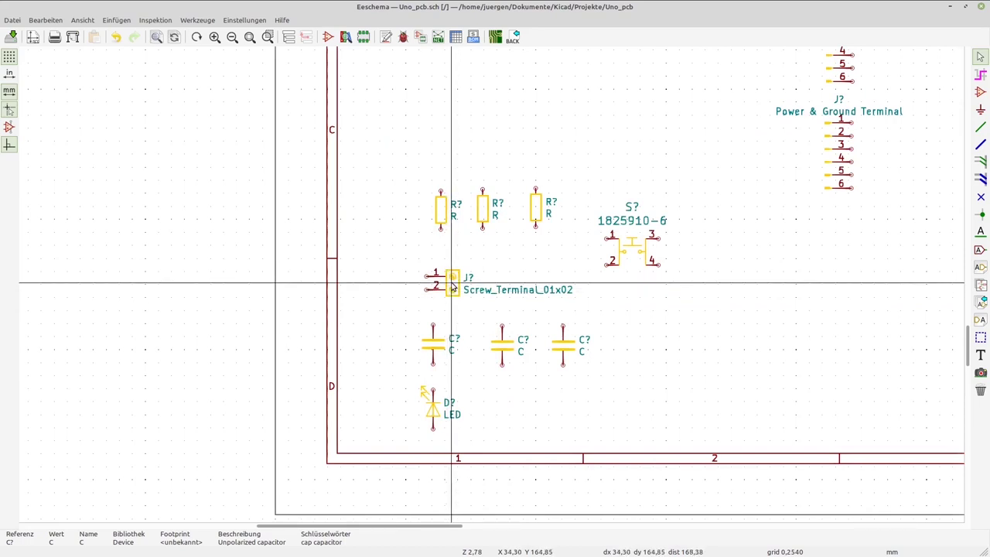
{"action": "key", "text": "m"}
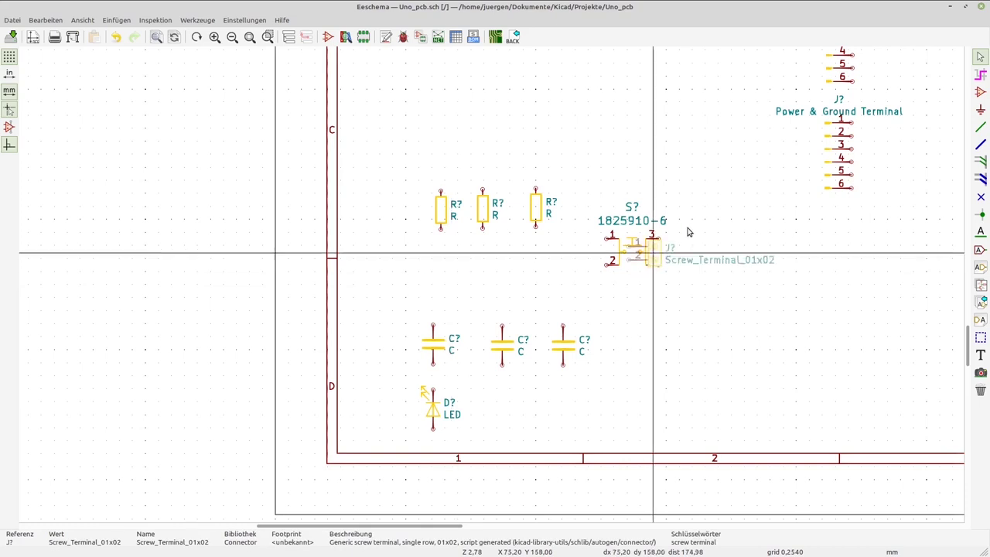
{"action": "scroll", "coordinate": [640, 261], "scroll_direction": "down", "scroll_amount": 2}
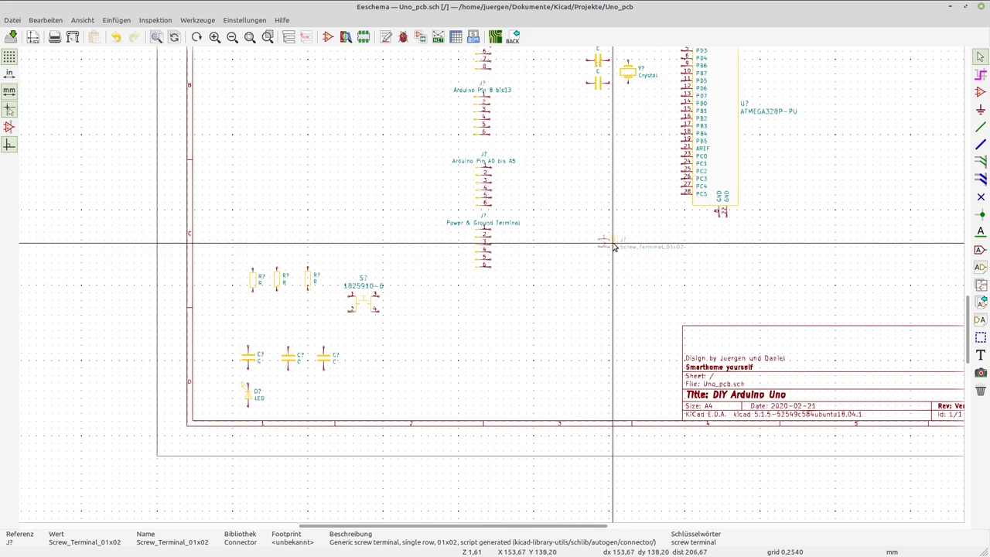
{"action": "left_click", "coordinate": [613, 246]}
{"action": "scroll", "coordinate": [490, 286], "scroll_direction": "down", "scroll_amount": 2}
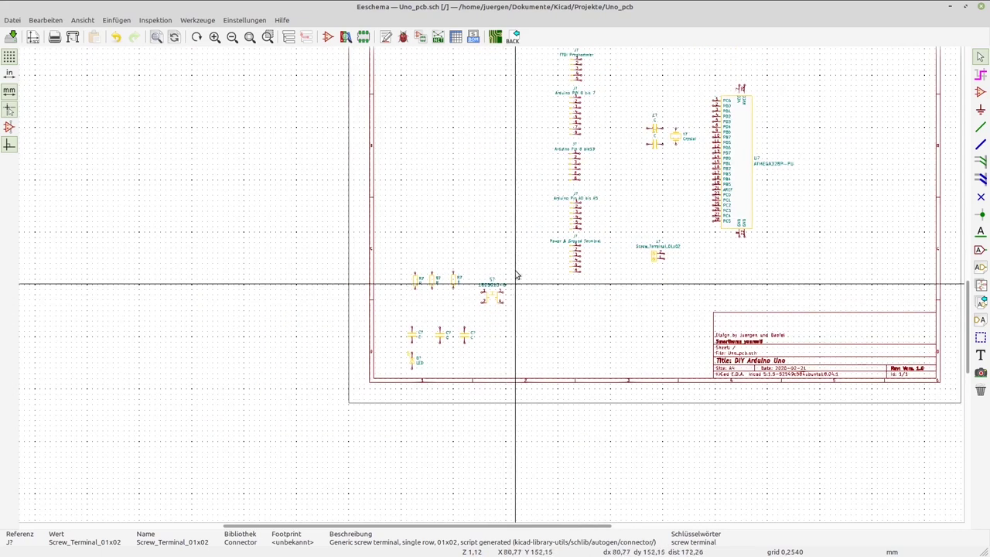
Move the 1825910-6 tactile switch above the crystal's capacitors, to the right of the FTDI Programmer header.
{"action": "scroll", "coordinate": [498, 317], "scroll_direction": "up", "scroll_amount": 4}
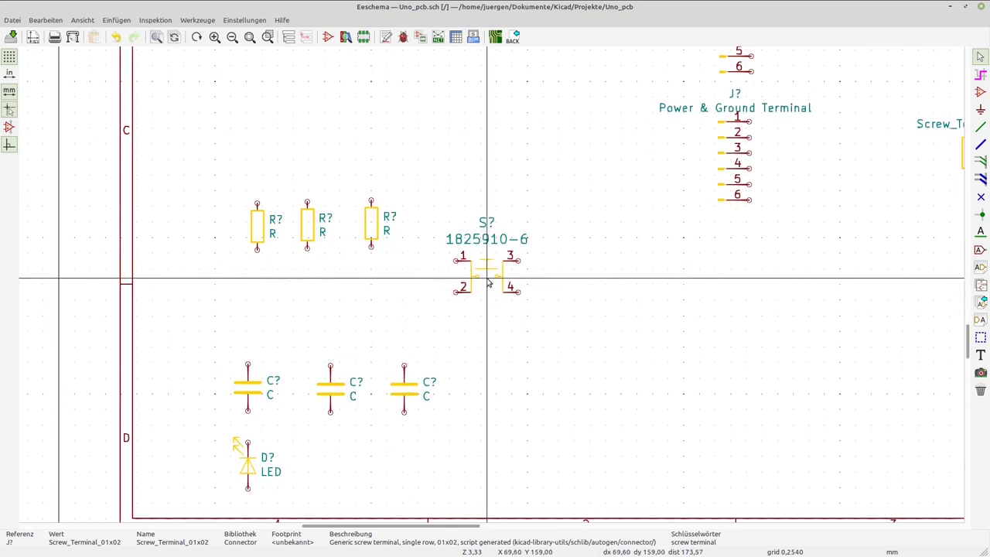
{"action": "scroll", "coordinate": [487, 283], "scroll_direction": "down", "scroll_amount": 3}
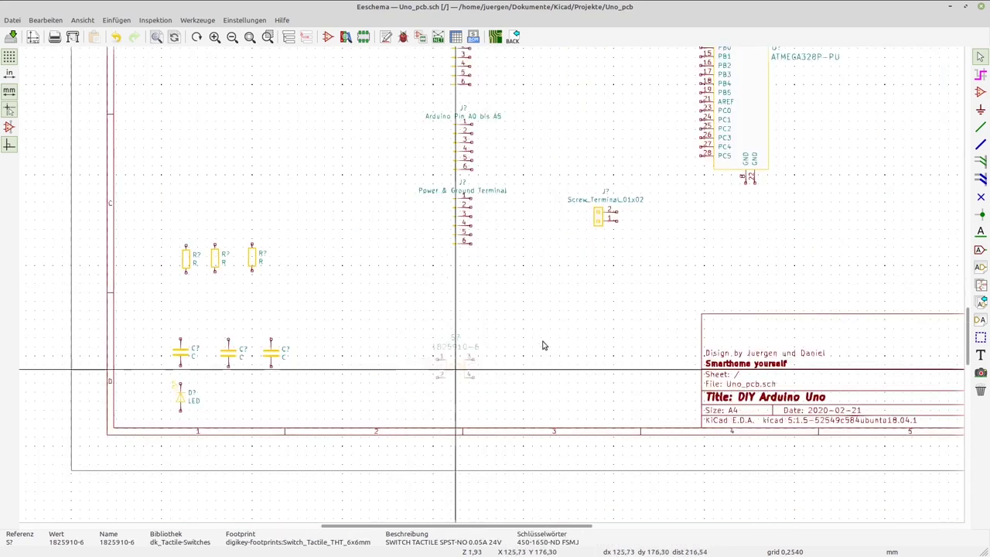
{"action": "scroll", "coordinate": [541, 343], "scroll_direction": "up", "scroll_amount": 1}
{"action": "scroll", "coordinate": [491, 288], "scroll_direction": "down", "scroll_amount": 1}
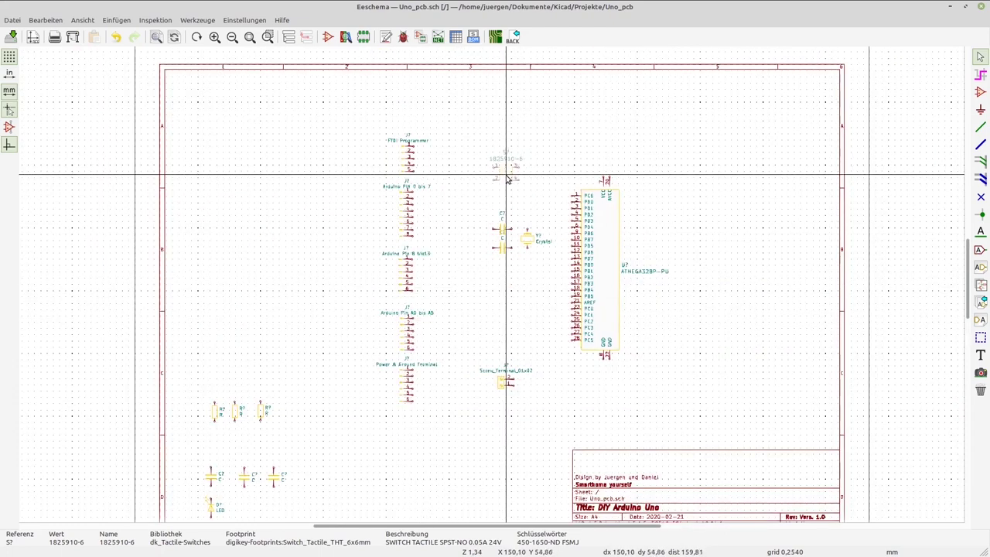
{"action": "left_click", "coordinate": [506, 178]}
{"action": "scroll", "coordinate": [499, 291], "scroll_direction": "down", "scroll_amount": 1}
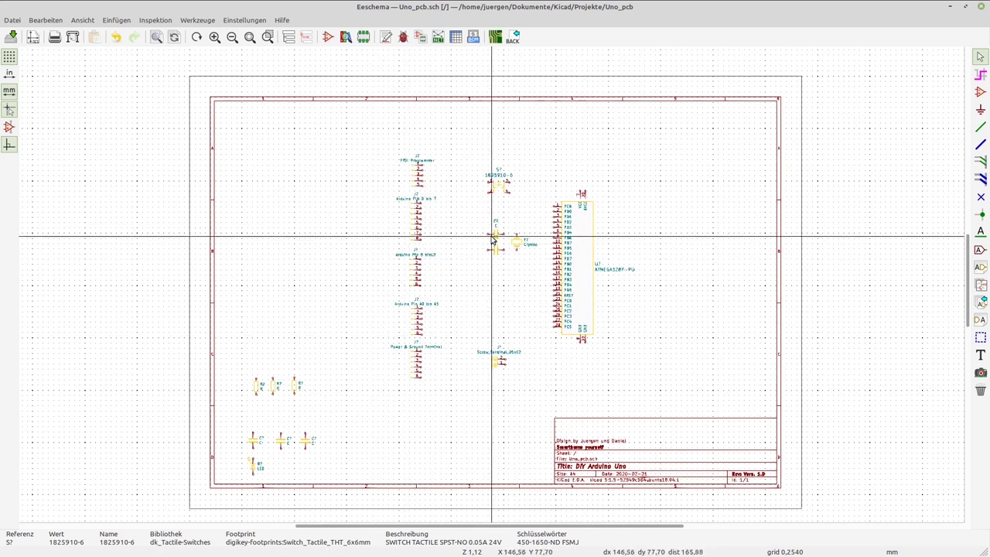
Move the upper crystal capacitor out to the right of the ATMEGA328P-PU and back to its place beside the crystal.
{"action": "scroll", "coordinate": [492, 241], "scroll_direction": "up", "scroll_amount": 2}
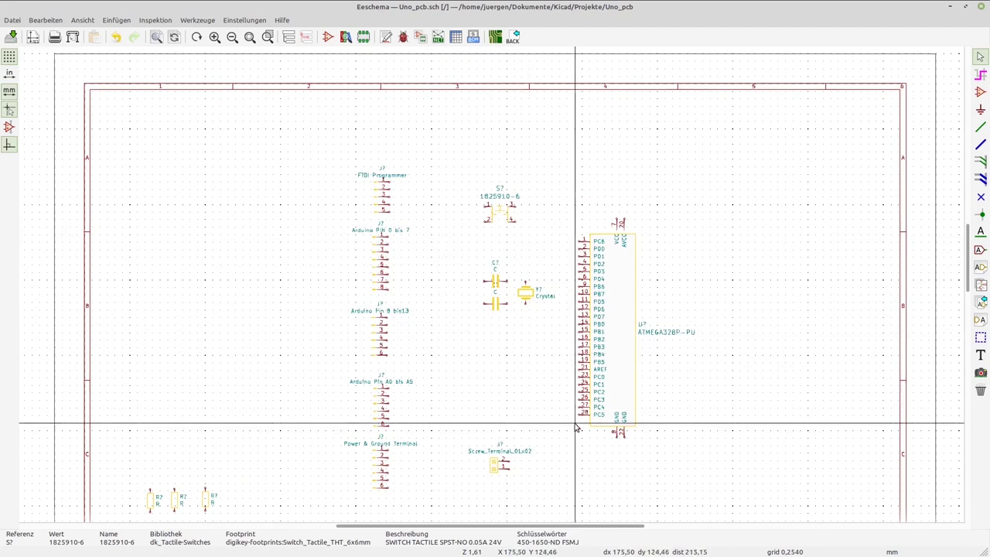
{"action": "scroll", "coordinate": [494, 290], "scroll_direction": "up", "scroll_amount": 1}
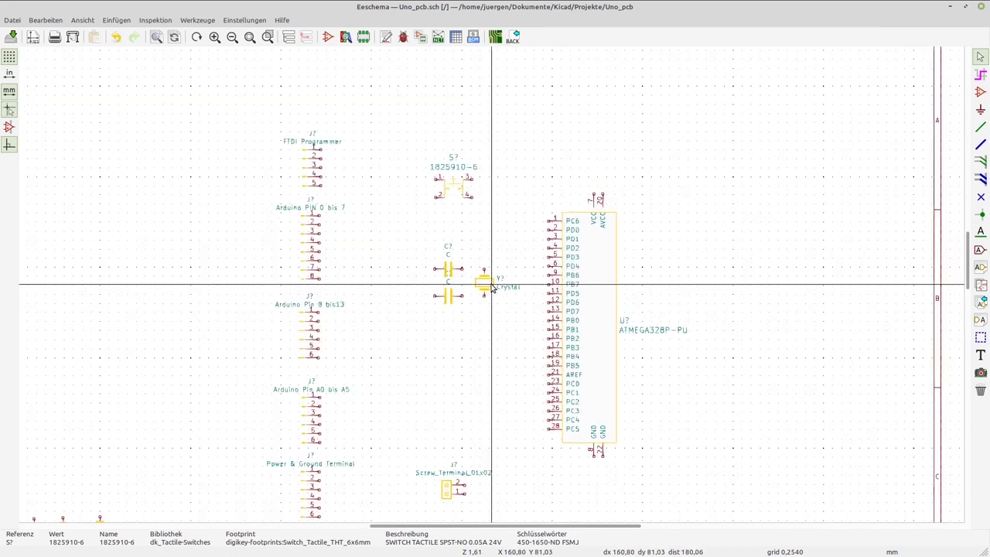
{"action": "scroll", "coordinate": [491, 288], "scroll_direction": "up", "scroll_amount": 2}
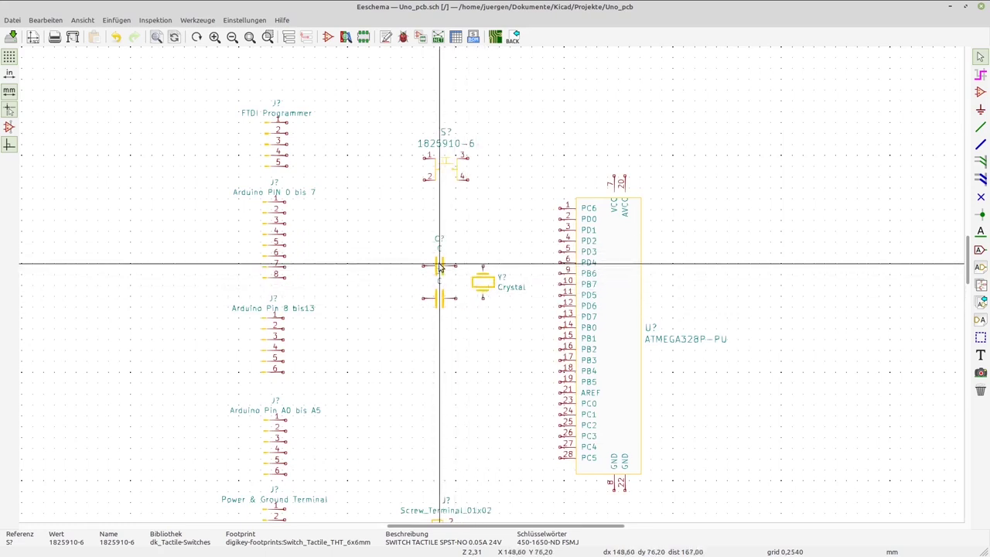
{"action": "left_click_drag", "start_coordinate": [452, 268], "coordinate": [792, 306]}
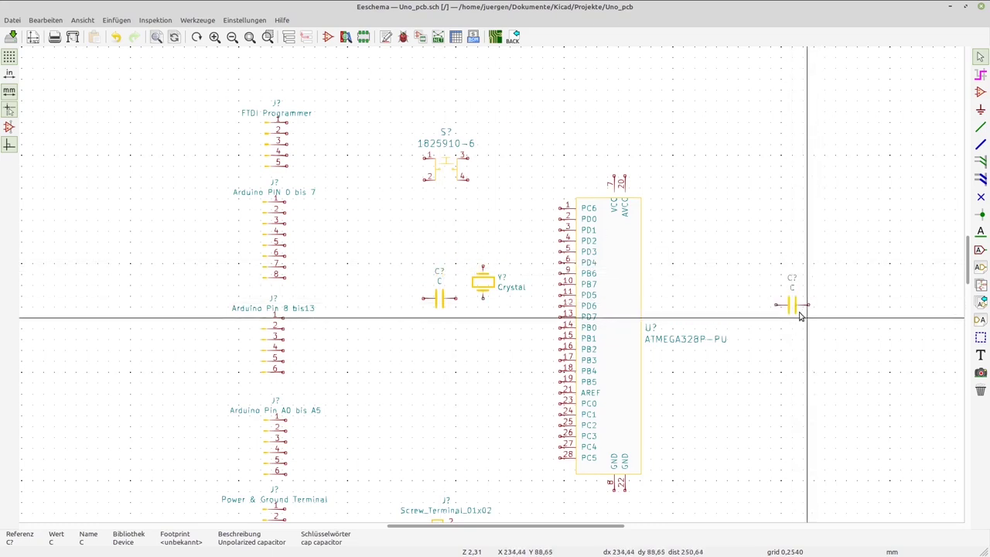
{"action": "left_click", "coordinate": [793, 306]}
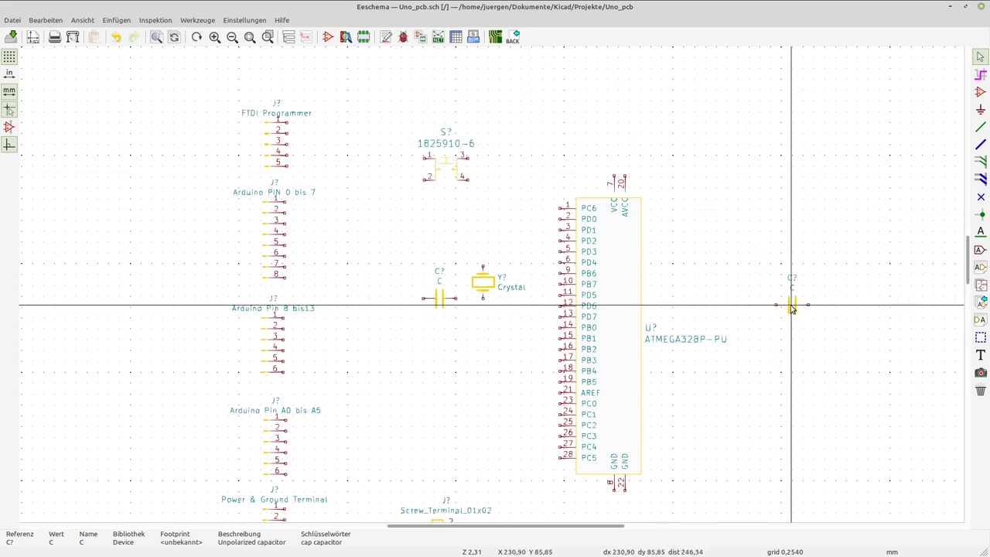
{"action": "left_click", "coordinate": [439, 268]}
{"action": "left_click", "coordinate": [487, 276]}
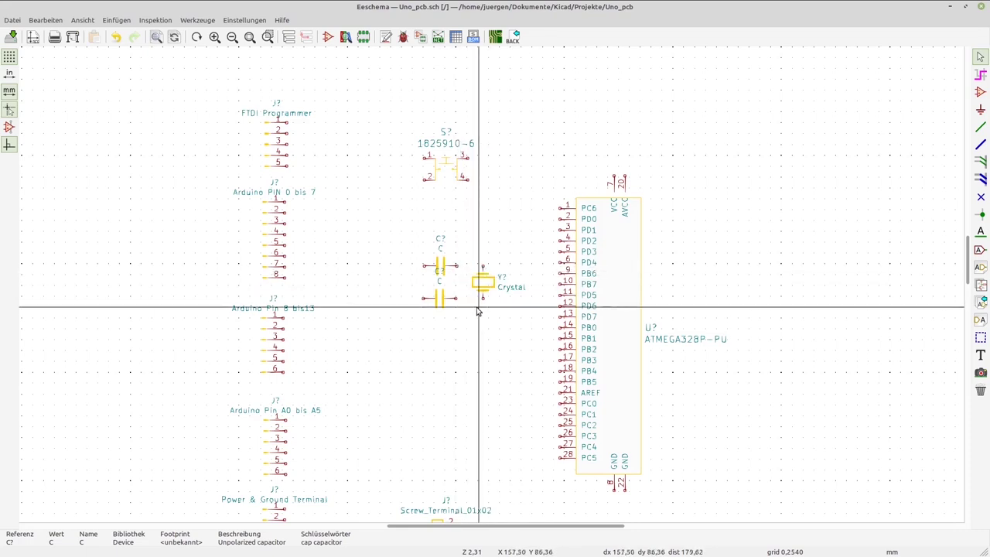
Move the rightmost of the three resistors to the right of the screw terminal, below the ATMEGA328P-PU's lower pins.
{"action": "scroll", "coordinate": [491, 287], "scroll_direction": "down", "scroll_amount": 3}
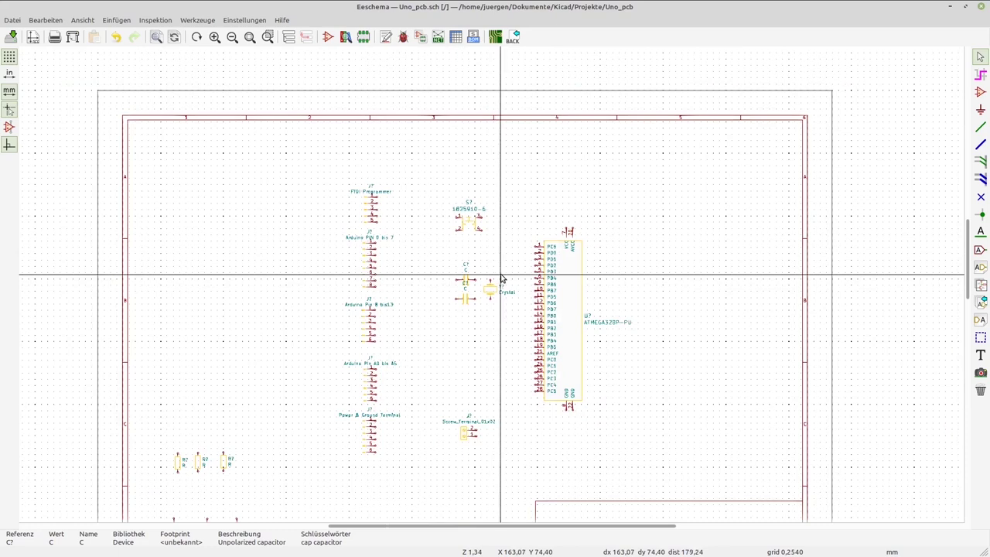
{"action": "scroll", "coordinate": [495, 280], "scroll_direction": "down", "scroll_amount": 2}
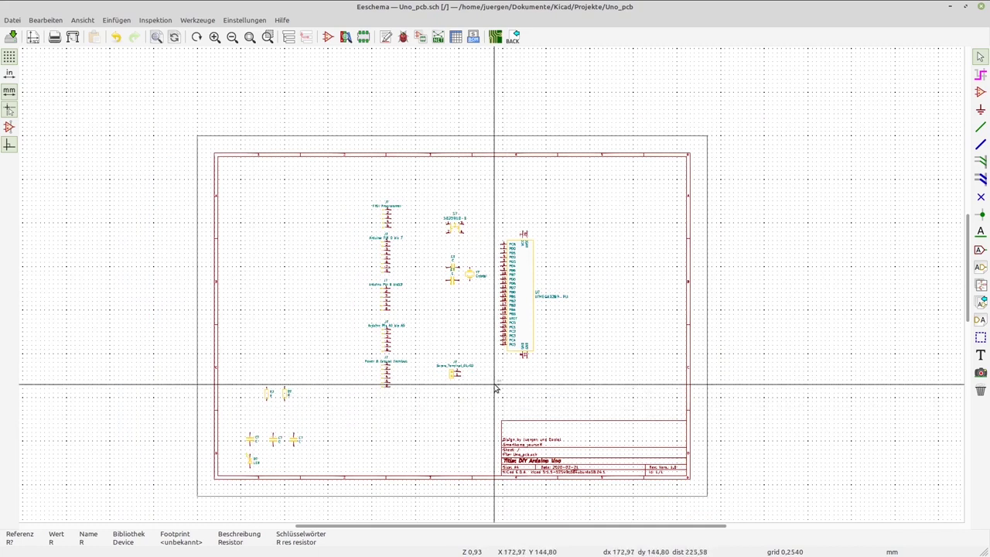
{"action": "scroll", "coordinate": [496, 386], "scroll_direction": "up", "scroll_amount": 1}
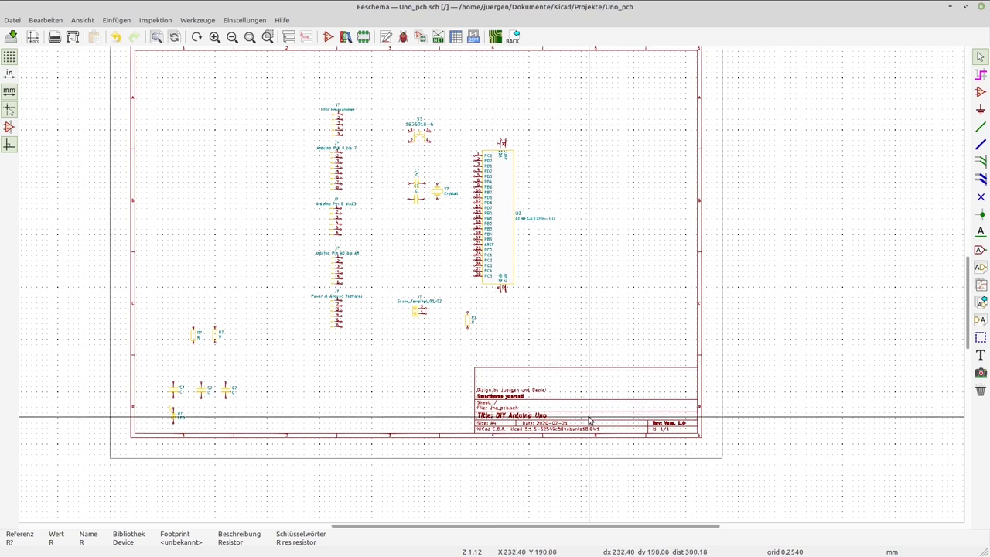
Move the rightmost remaining capacitor from the lower-left group to just right of the 1825910-6 switch, keeping it vertical.
{"action": "left_click", "coordinate": [234, 387]}
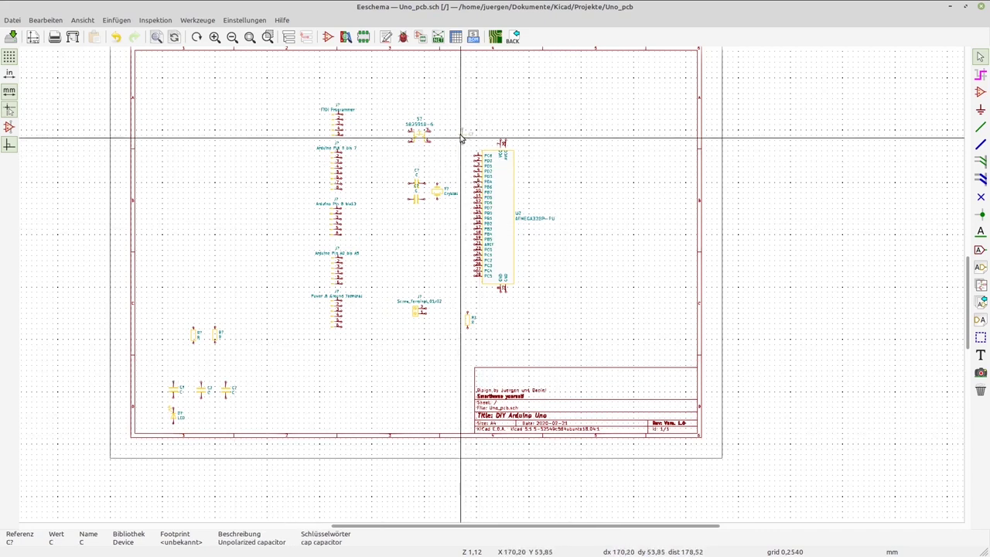
{"action": "scroll", "coordinate": [448, 133], "scroll_direction": "up", "scroll_amount": 3}
{"action": "left_click", "coordinate": [491, 286]}
{"action": "scroll", "coordinate": [490, 285], "scroll_direction": "up", "scroll_amount": 3}
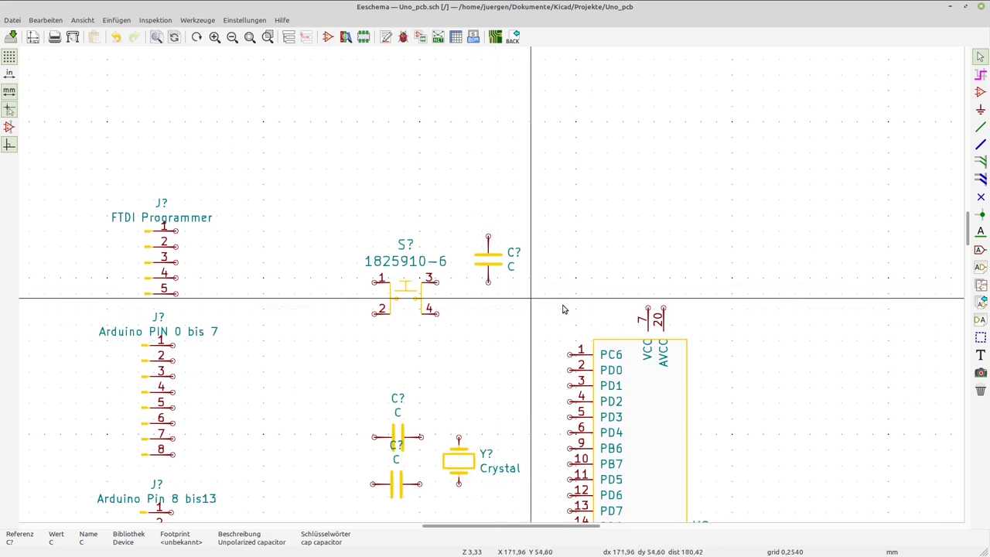
Move another capacitor above the ATMEGA328P-PU, just right of its AVCC pin, and rotate it horizontally.
{"action": "scroll", "coordinate": [570, 306], "scroll_direction": "down", "scroll_amount": 2}
{"action": "scroll", "coordinate": [491, 287], "scroll_direction": "up", "scroll_amount": 1}
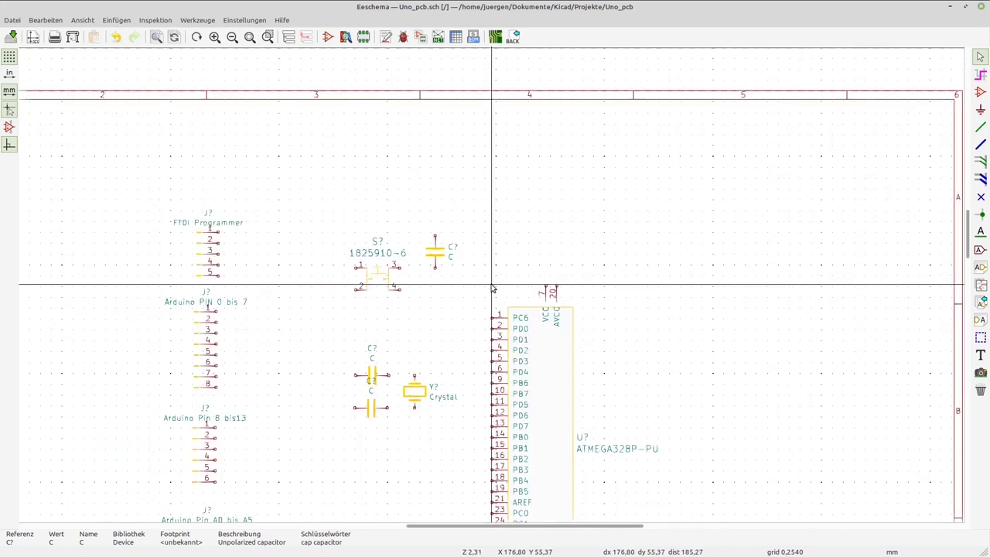
{"action": "scroll", "coordinate": [492, 287], "scroll_direction": "down", "scroll_amount": 1}
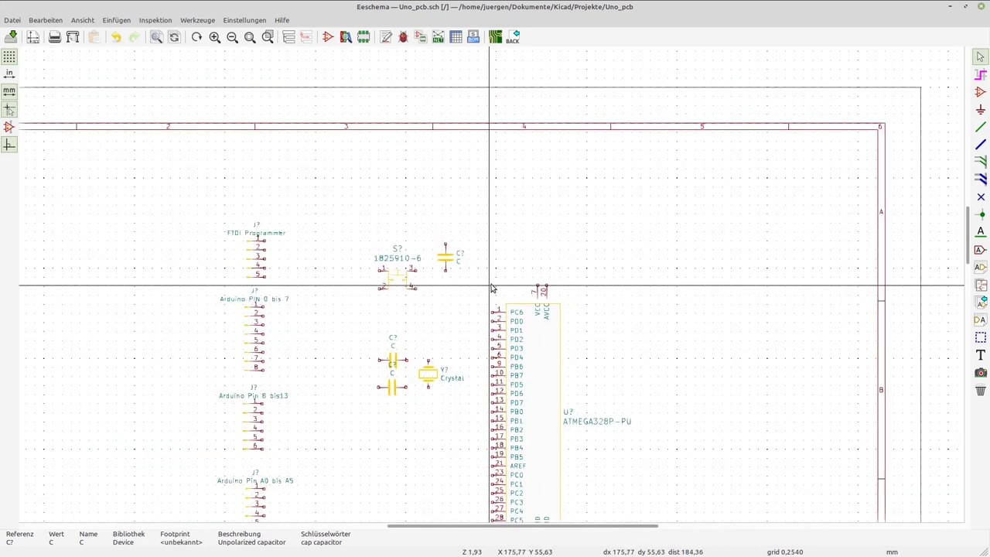
{"action": "scroll", "coordinate": [491, 288], "scroll_direction": "down", "scroll_amount": 3}
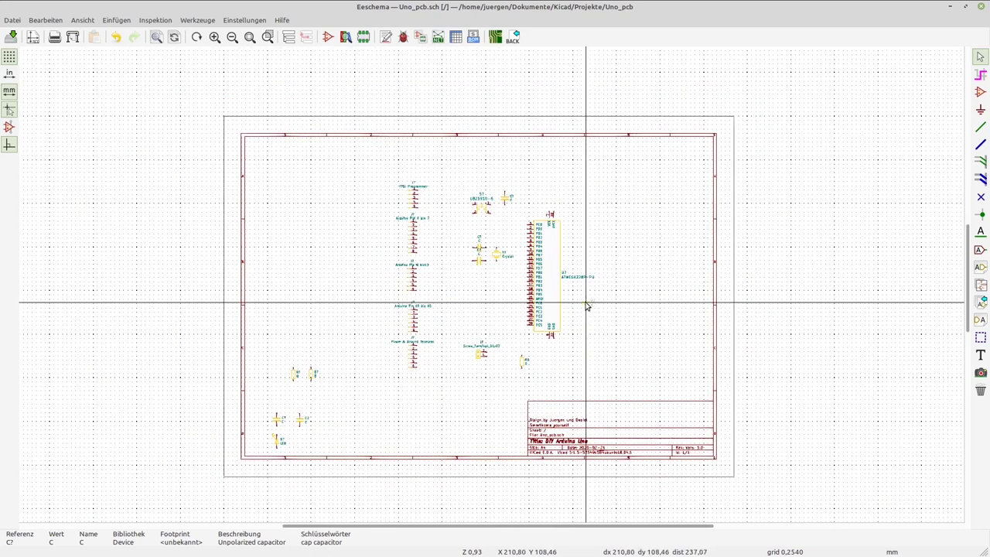
{"action": "scroll", "coordinate": [572, 190], "scroll_direction": "up", "scroll_amount": 4}
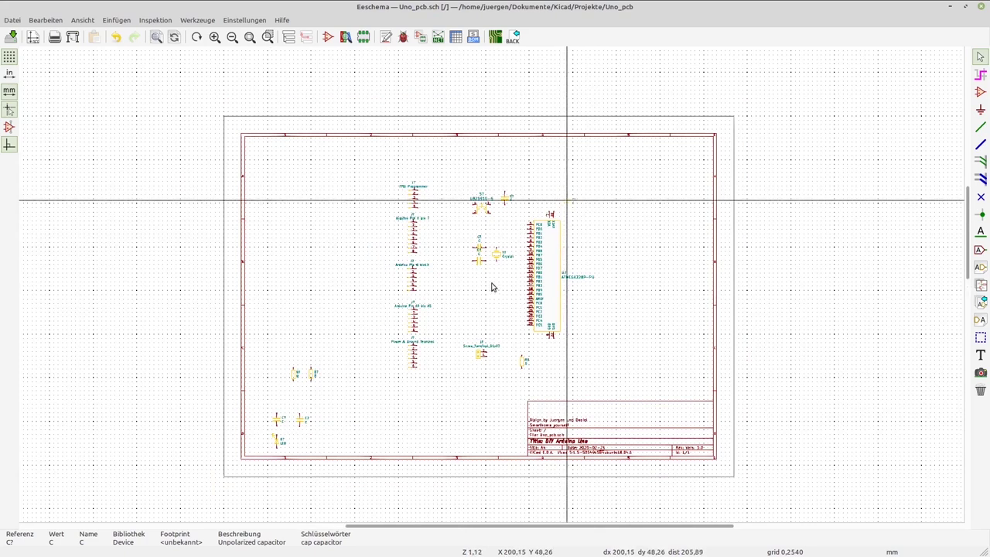
{"action": "key", "text": "r"}
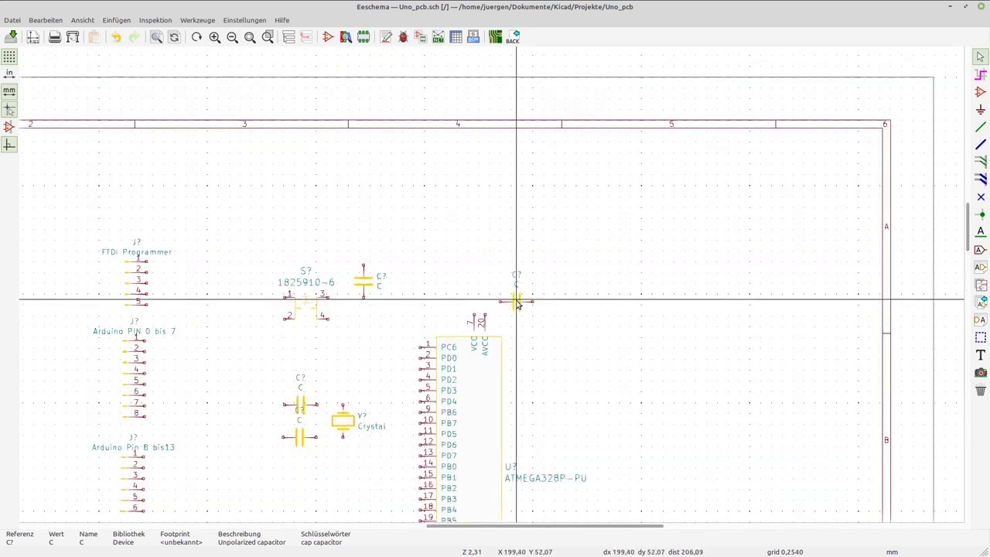
Move the capacitor nearest the two remaining resistors to left of the ATMEGA328P-PU's lower pins, between crystal and screw terminal, and rotate it horizontally.
{"action": "scroll", "coordinate": [564, 364], "scroll_direction": "down", "scroll_amount": 4}
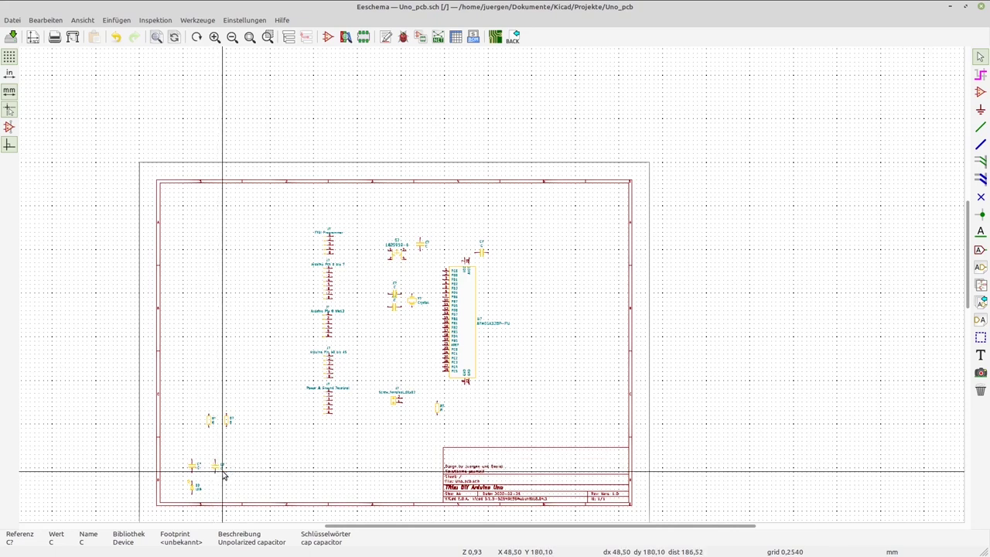
{"action": "scroll", "coordinate": [217, 469], "scroll_direction": "up", "scroll_amount": 2}
{"action": "scroll", "coordinate": [480, 287], "scroll_direction": "down", "scroll_amount": 1}
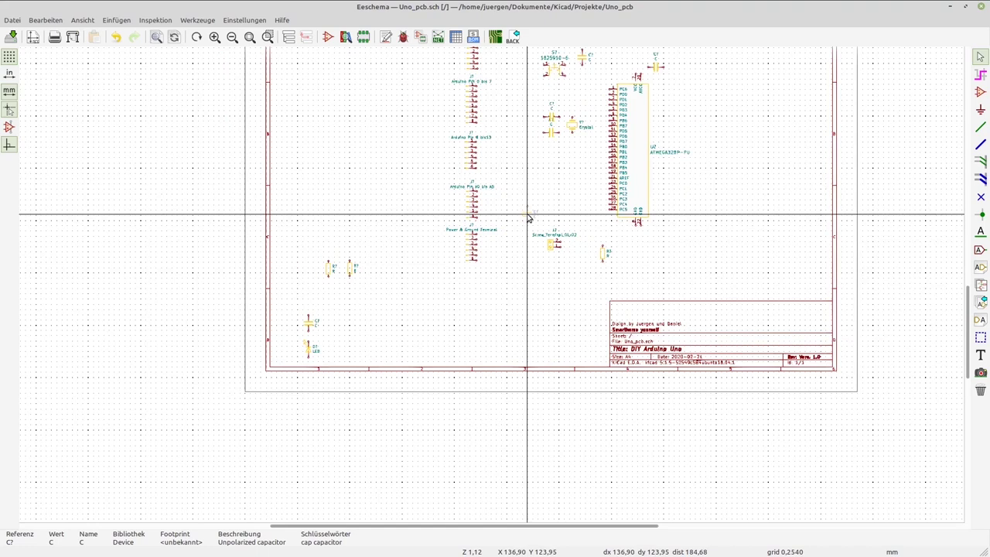
{"action": "left_click", "coordinate": [571, 180]}
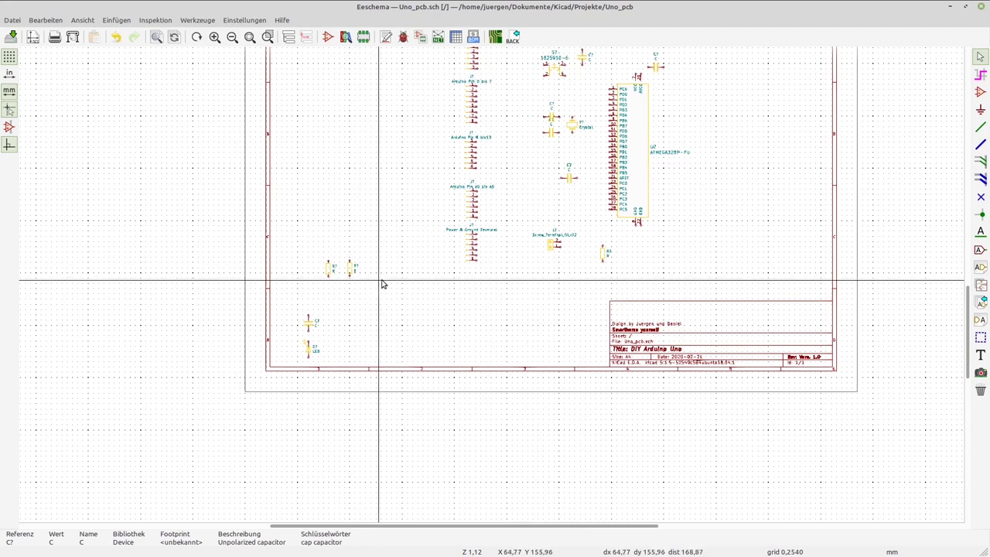
Change the value of the two-pin screw terminal, Screw_Terminal_01x02, to "Versorgungsspannung".
{"action": "scroll", "coordinate": [359, 282], "scroll_direction": "up", "scroll_amount": 2}
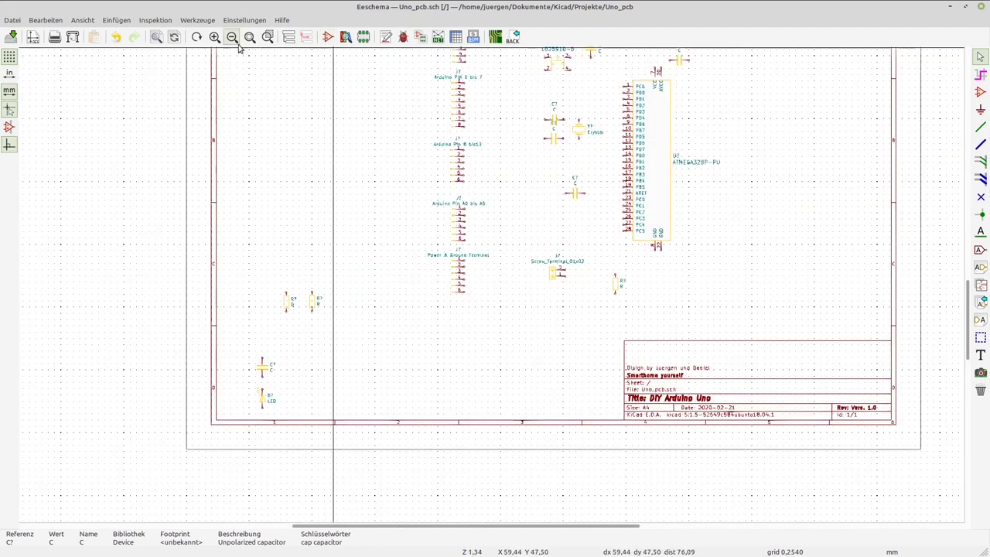
{"action": "scroll", "coordinate": [549, 199], "scroll_direction": "down", "scroll_amount": 1}
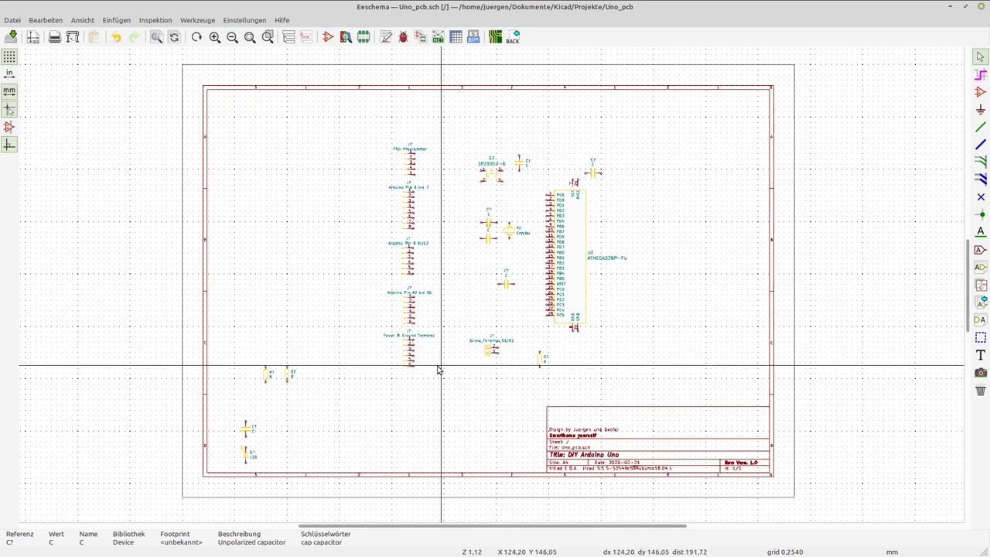
{"action": "scroll", "coordinate": [471, 354], "scroll_direction": "up", "scroll_amount": 3}
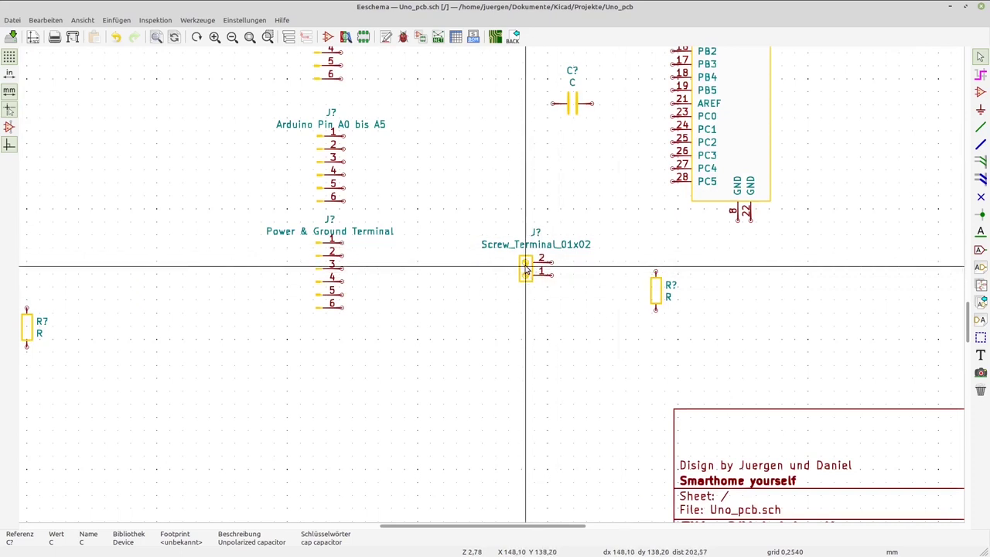
{"action": "double_click", "coordinate": [525, 268]}
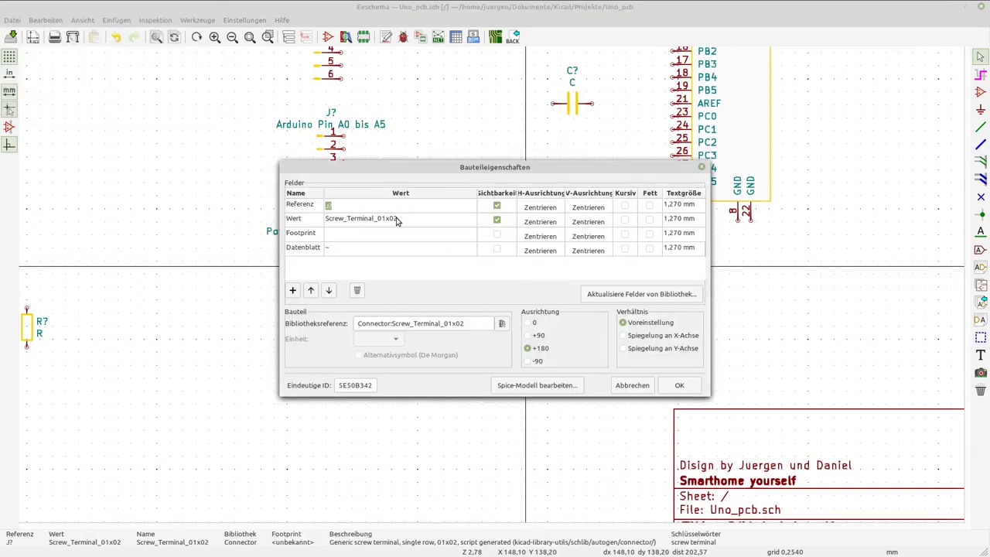
{"action": "left_click", "coordinate": [390, 220]}
{"action": "left_click", "coordinate": [678, 385]}
{"action": "left_click", "coordinate": [542, 289]}
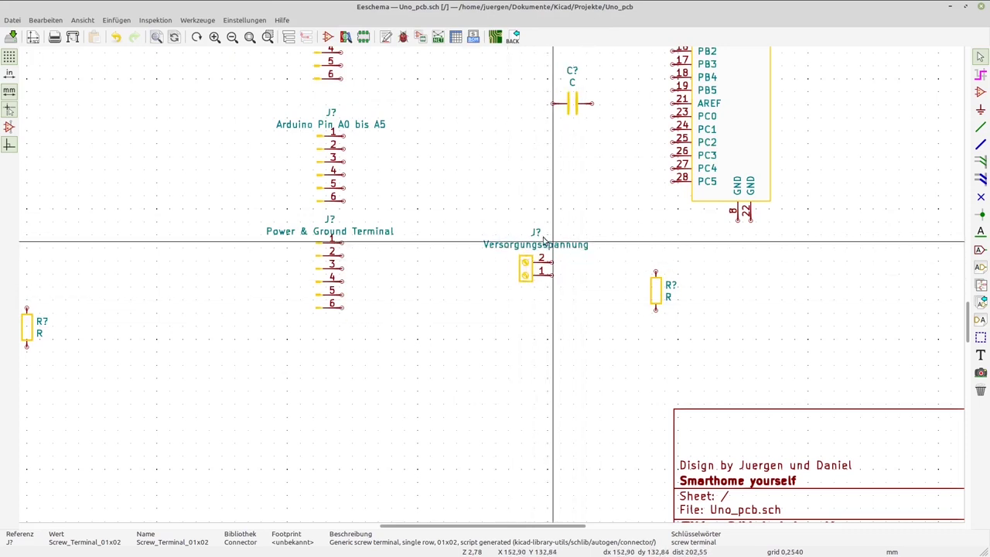
Change the value of the 1825910-6 tactile switch to "Reset".
{"action": "scroll", "coordinate": [544, 241], "scroll_direction": "down", "scroll_amount": 3}
{"action": "scroll", "coordinate": [490, 206], "scroll_direction": "up", "scroll_amount": 4}
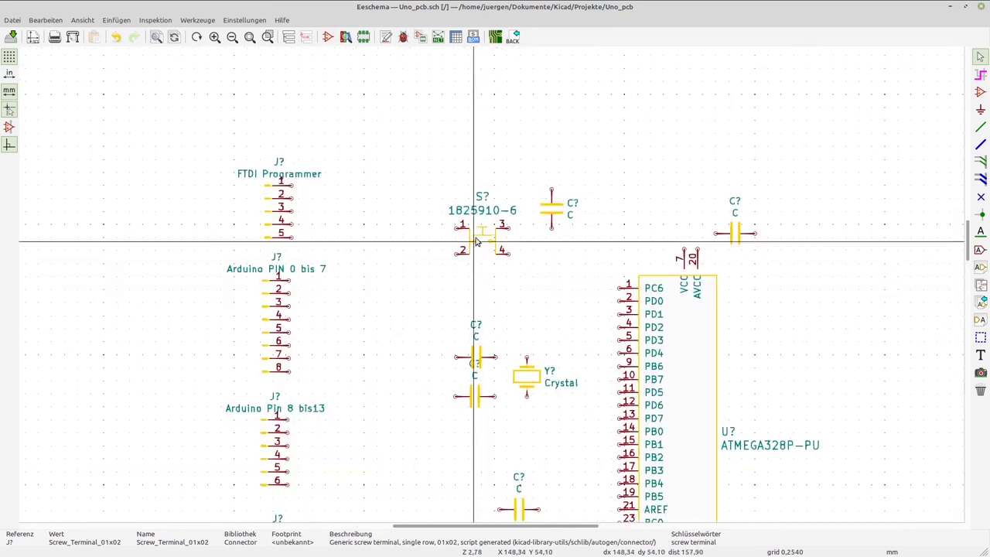
{"action": "scroll", "coordinate": [475, 242], "scroll_direction": "up", "scroll_amount": 2}
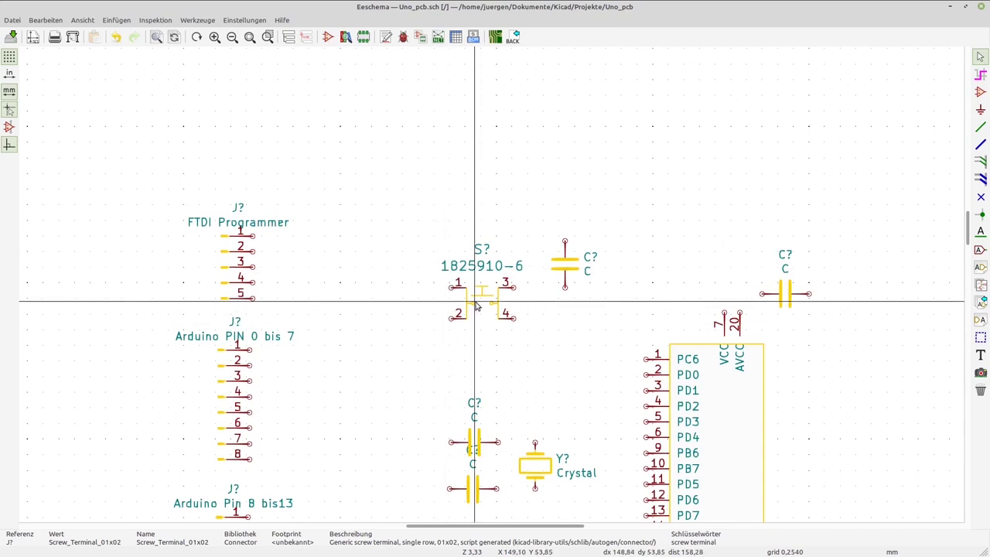
{"action": "double_click", "coordinate": [481, 306]}
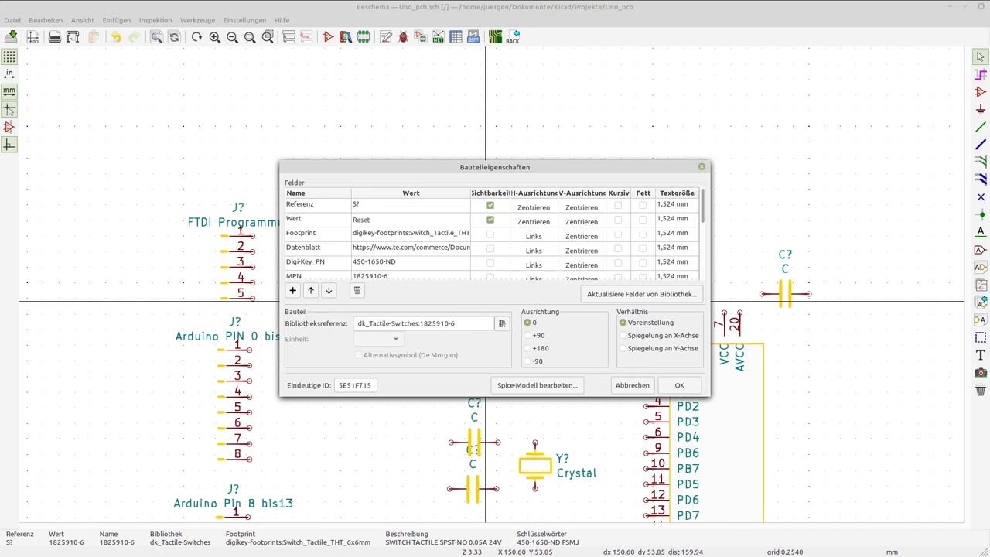
{"action": "key", "text": "Return"}
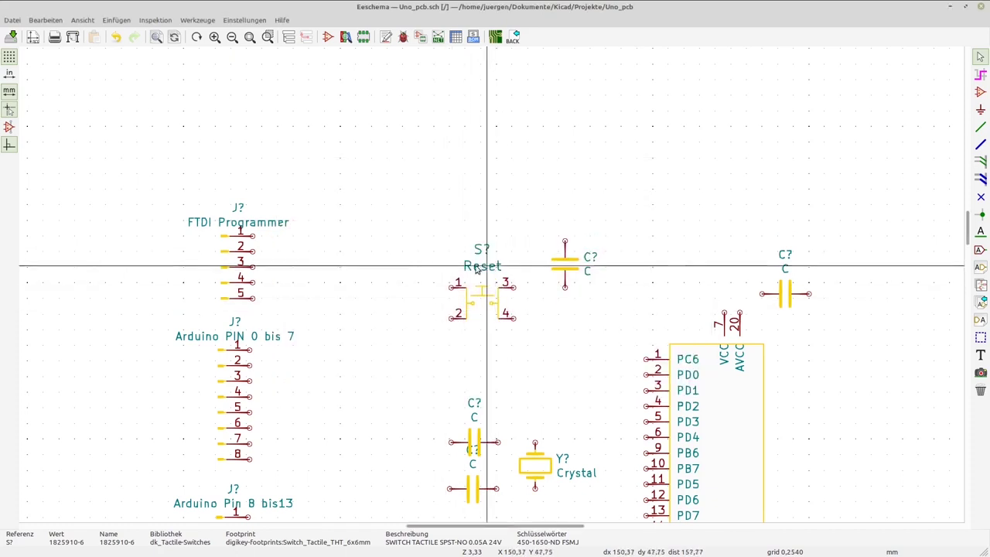
Move the LED from the sheet's lower-left corner to below the ATMEGA328P-PU's GND pins, right of the resistor, and rotate it horizontally.
{"action": "scroll", "coordinate": [491, 288], "scroll_direction": "down", "scroll_amount": 1}
{"action": "scroll", "coordinate": [492, 288], "scroll_direction": "down", "scroll_amount": 5}
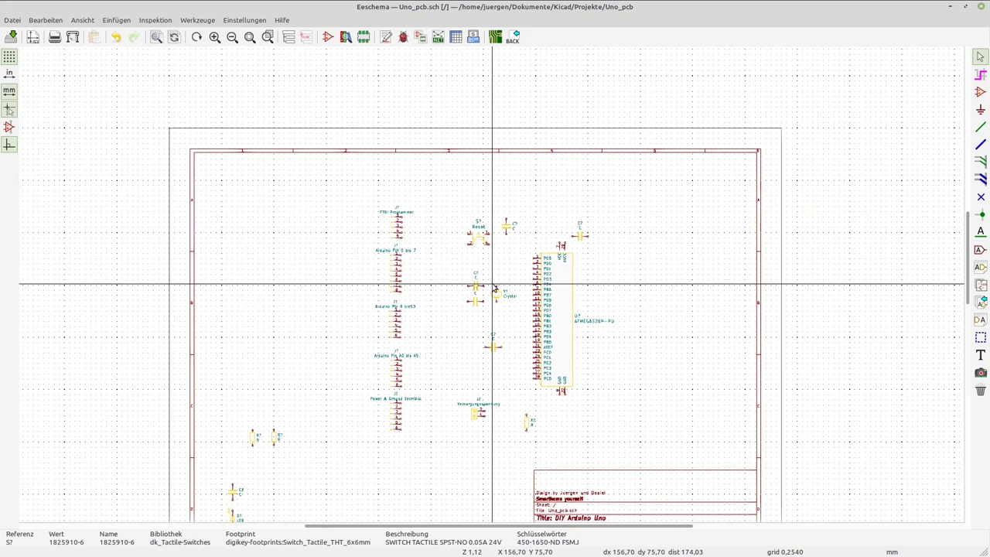
{"action": "scroll", "coordinate": [389, 365], "scroll_direction": "down", "scroll_amount": 1}
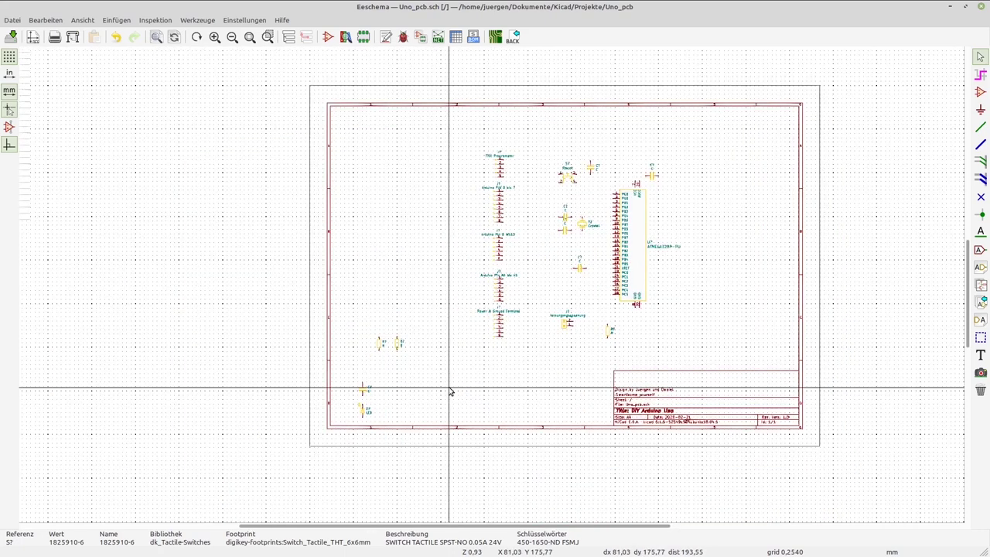
{"action": "scroll", "coordinate": [451, 387], "scroll_direction": "down", "scroll_amount": 1}
{"action": "scroll", "coordinate": [493, 286], "scroll_direction": "up", "scroll_amount": 6}
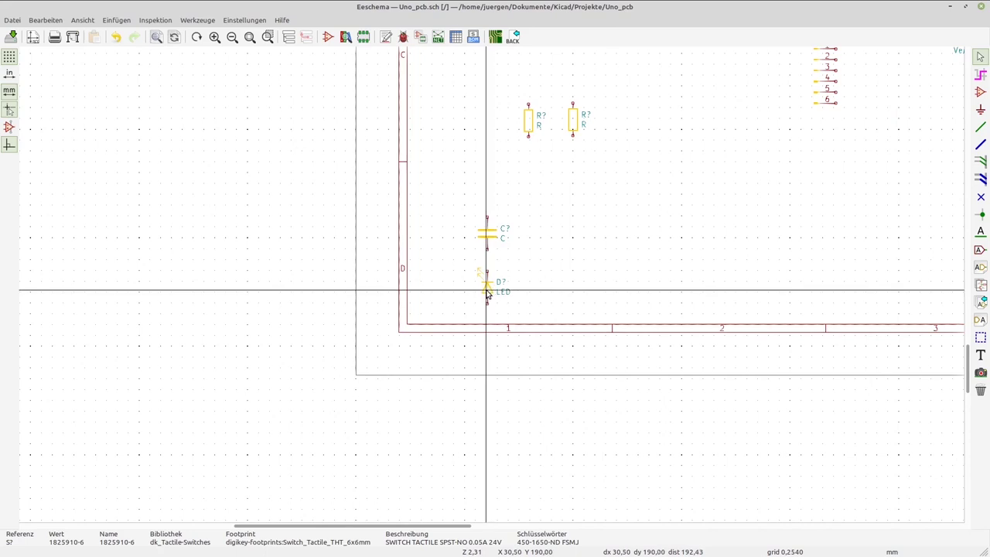
{"action": "key", "text": "m"}
{"action": "scroll", "coordinate": [486, 290], "scroll_direction": "down", "scroll_amount": 1}
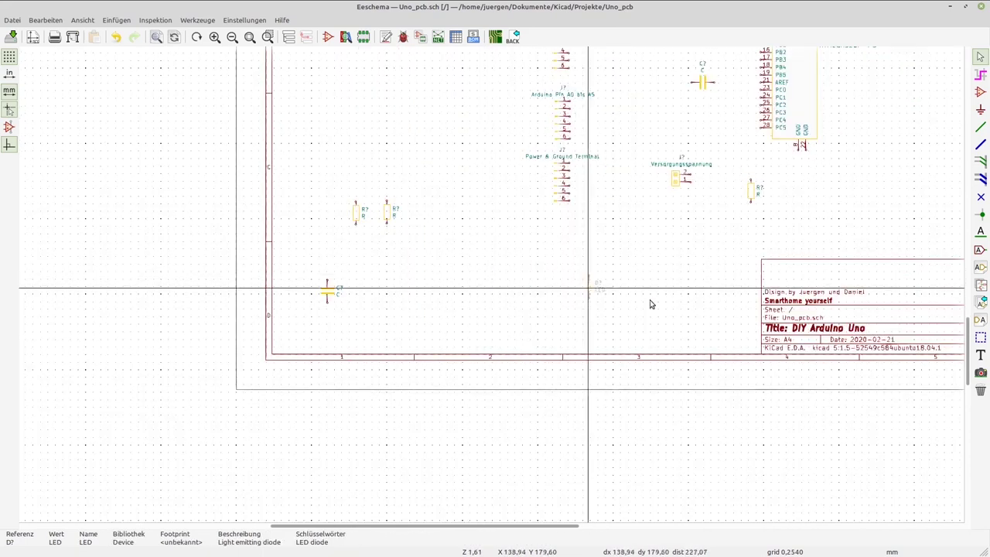
{"action": "scroll", "coordinate": [789, 193], "scroll_direction": "up", "scroll_amount": 3}
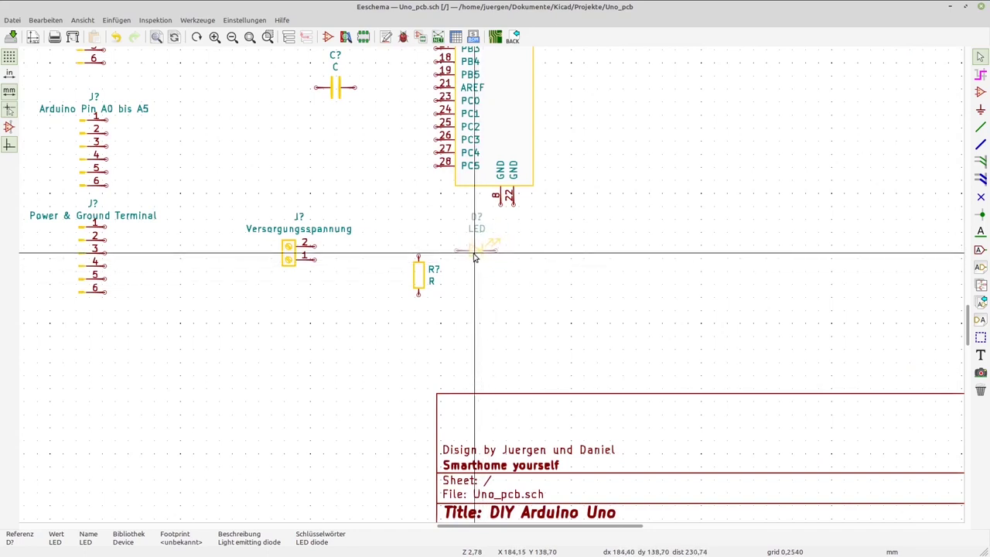
{"action": "left_click", "coordinate": [473, 255]}
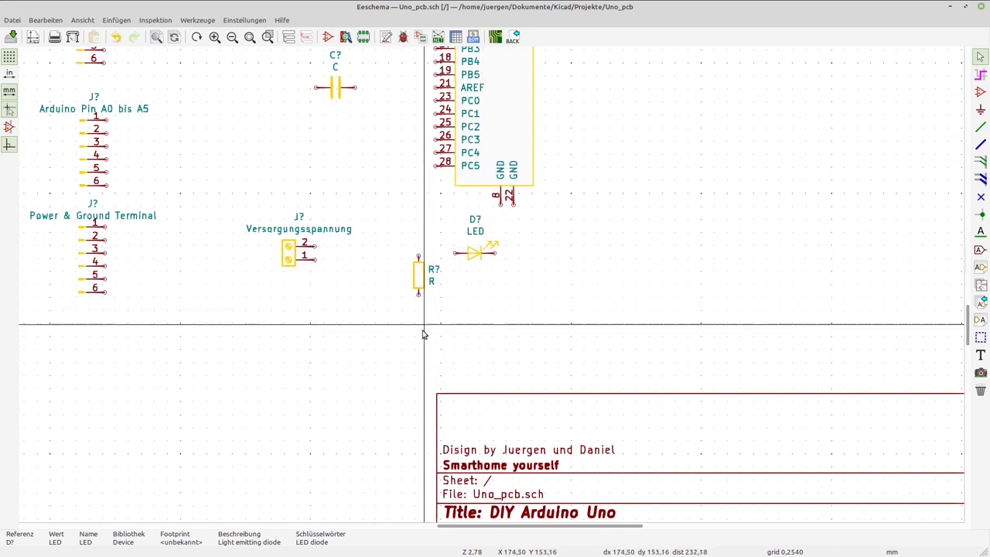
Delete the two unused resistors and the leftover capacitor from the sheet's lower-left area as a group.
{"action": "scroll", "coordinate": [424, 332], "scroll_direction": "down", "scroll_amount": 2}
{"action": "scroll", "coordinate": [521, 298], "scroll_direction": "up", "scroll_amount": 1}
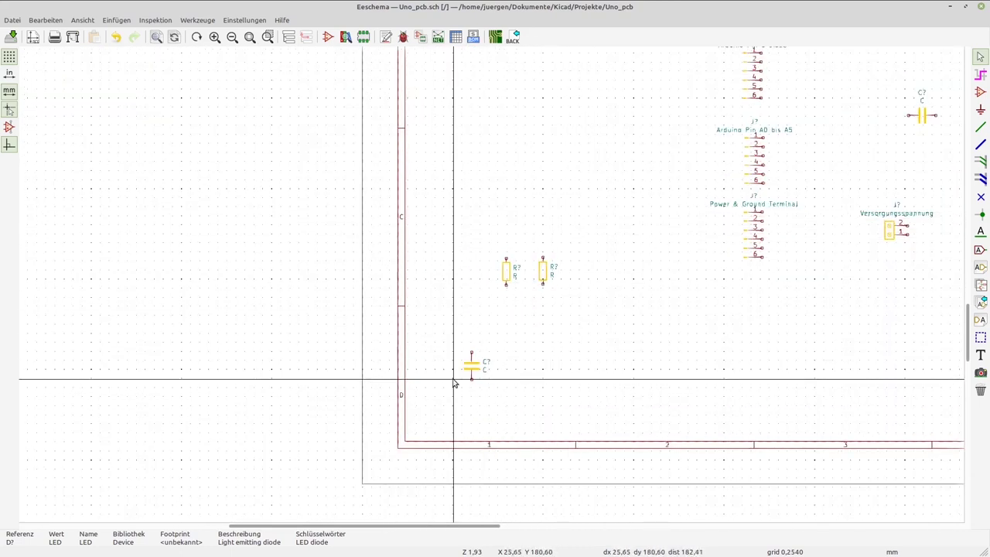
{"action": "scroll", "coordinate": [456, 379], "scroll_direction": "up", "scroll_amount": 2}
{"action": "scroll", "coordinate": [490, 287], "scroll_direction": "down", "scroll_amount": 2}
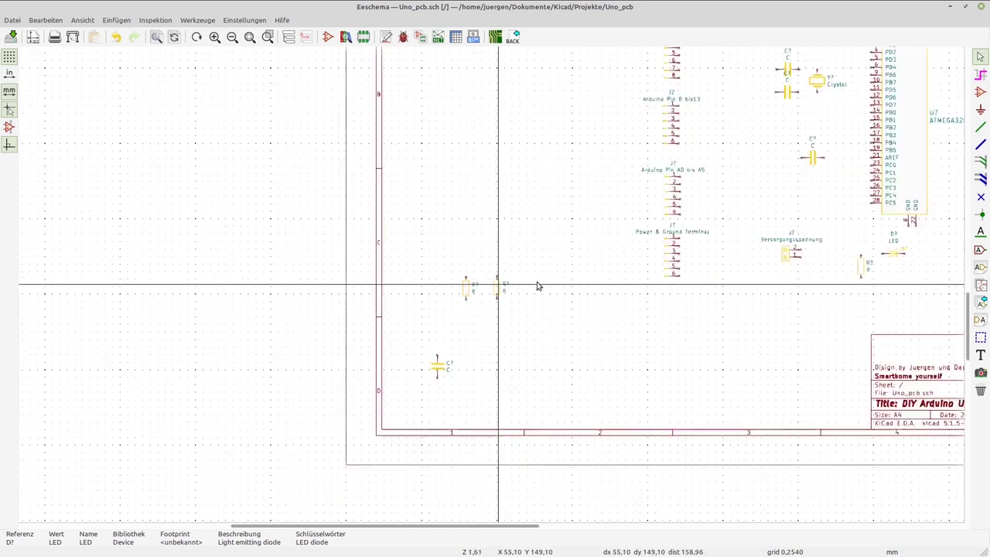
{"action": "scroll", "coordinate": [539, 283], "scroll_direction": "down", "scroll_amount": 1}
{"action": "scroll", "coordinate": [490, 291], "scroll_direction": "down", "scroll_amount": 1}
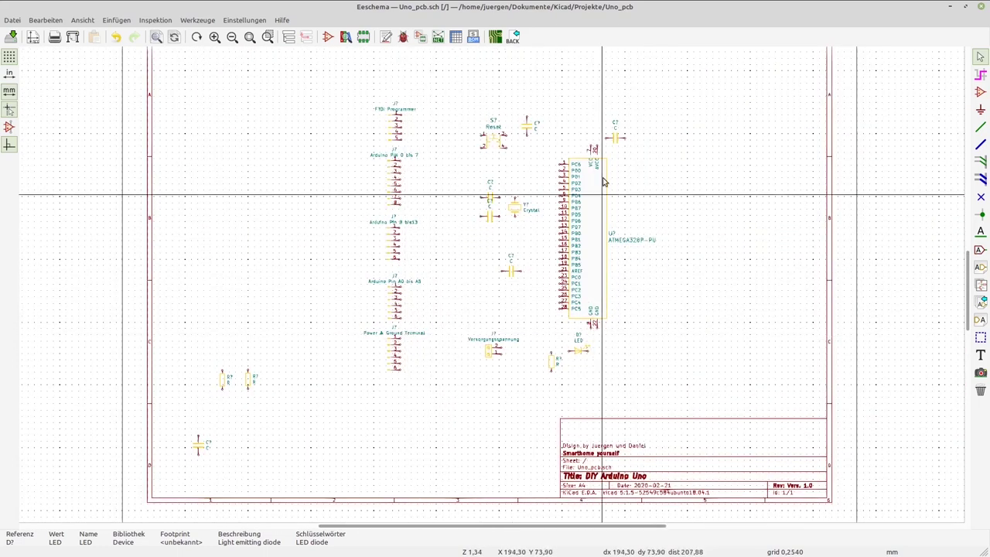
{"action": "scroll", "coordinate": [490, 287], "scroll_direction": "down", "scroll_amount": 2}
{"action": "scroll", "coordinate": [442, 327], "scroll_direction": "up", "scroll_amount": 2}
{"action": "scroll", "coordinate": [493, 288], "scroll_direction": "up", "scroll_amount": 2}
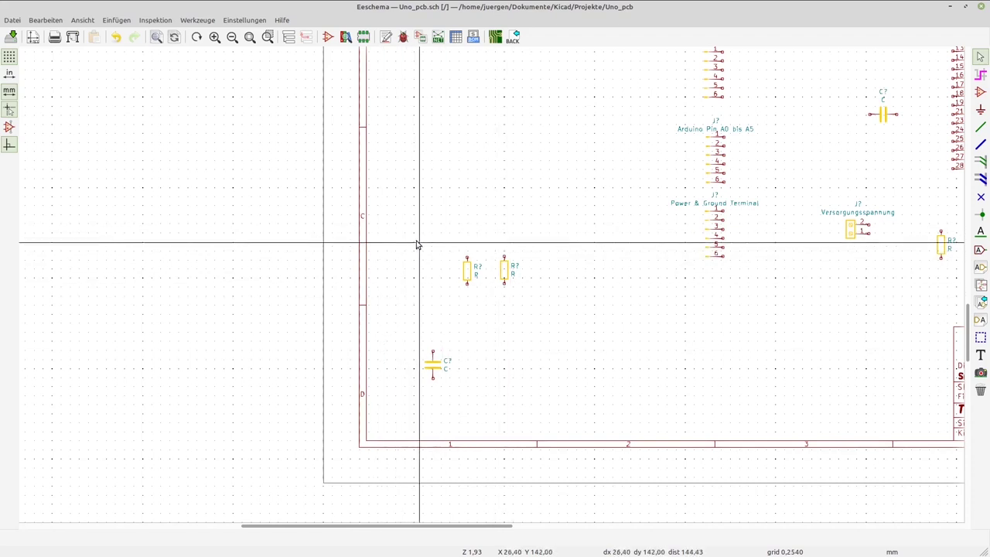
{"action": "left_click_drag", "start_coordinate": [399, 244], "coordinate": [544, 399]}
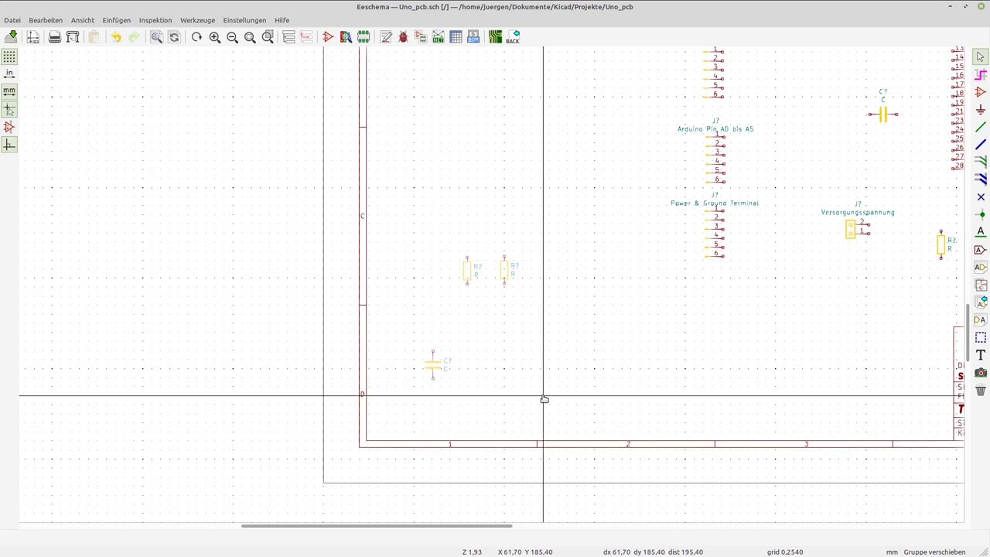
{"action": "scroll", "coordinate": [543, 399], "scroll_direction": "down", "scroll_amount": 3}
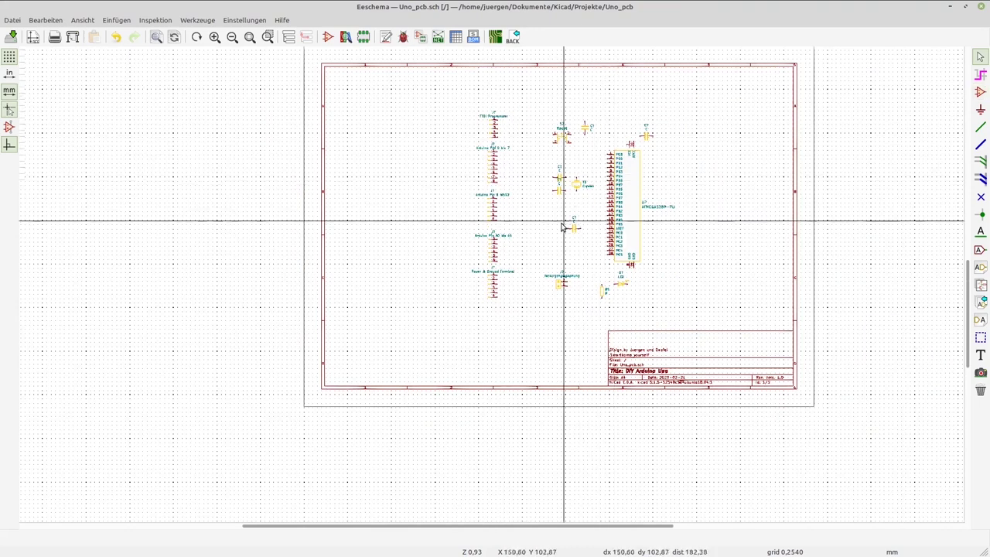
Add the text note "5 V" to the left of pin 1 on the FTDI Programmer header.
{"action": "scroll", "coordinate": [563, 230], "scroll_direction": "up", "scroll_amount": 1}
{"action": "scroll", "coordinate": [492, 288], "scroll_direction": "up", "scroll_amount": 2}
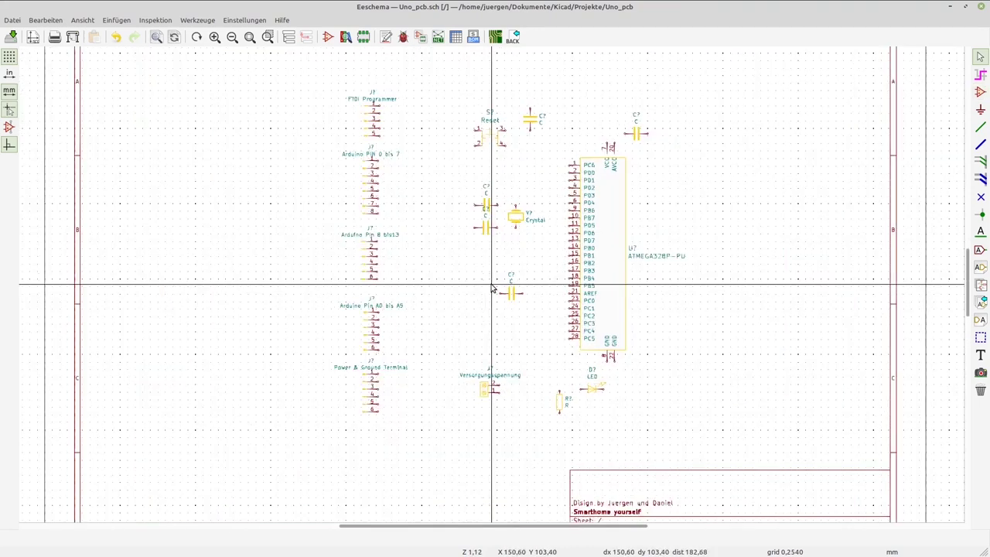
{"action": "scroll", "coordinate": [492, 288], "scroll_direction": "down", "scroll_amount": 2}
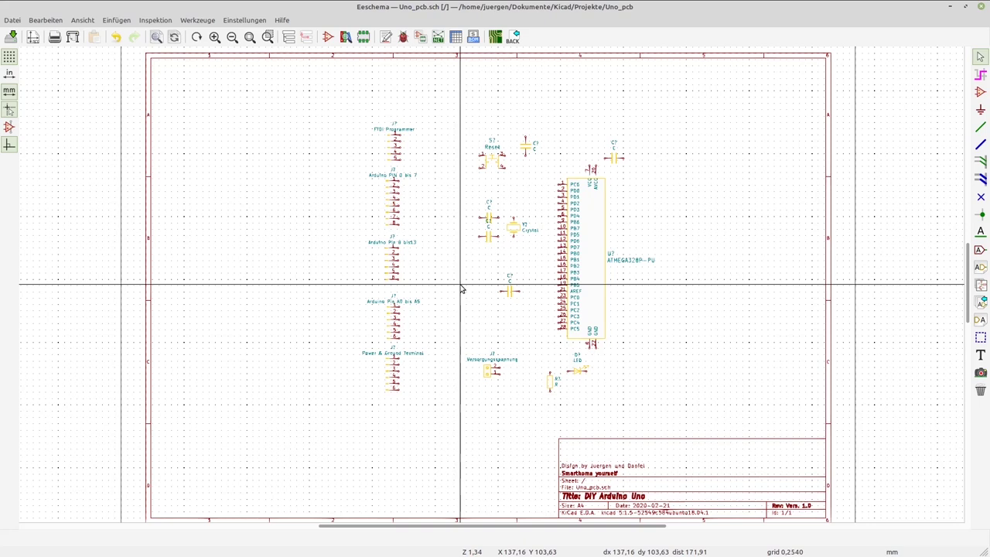
{"action": "scroll", "coordinate": [461, 289], "scroll_direction": "up", "scroll_amount": 4}
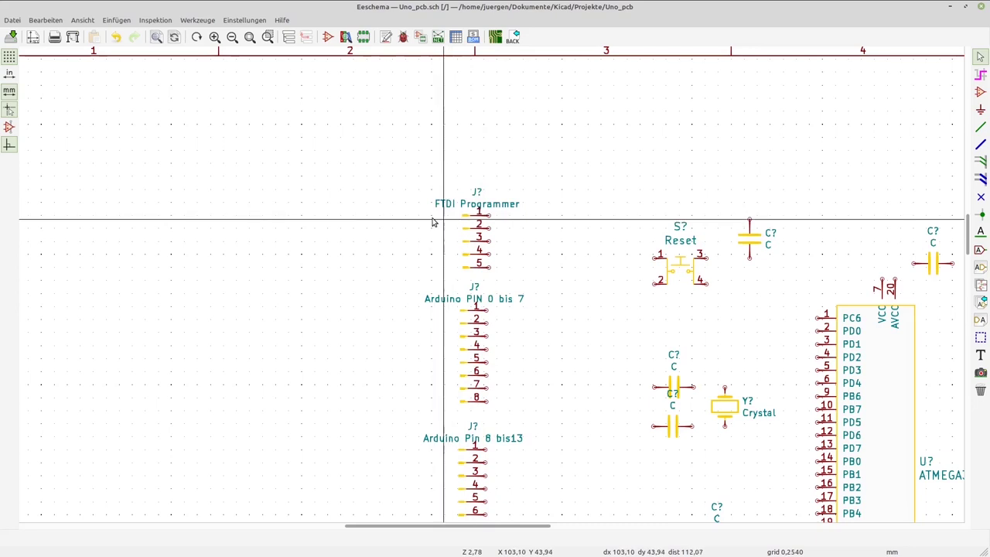
{"action": "scroll", "coordinate": [433, 222], "scroll_direction": "up", "scroll_amount": 1}
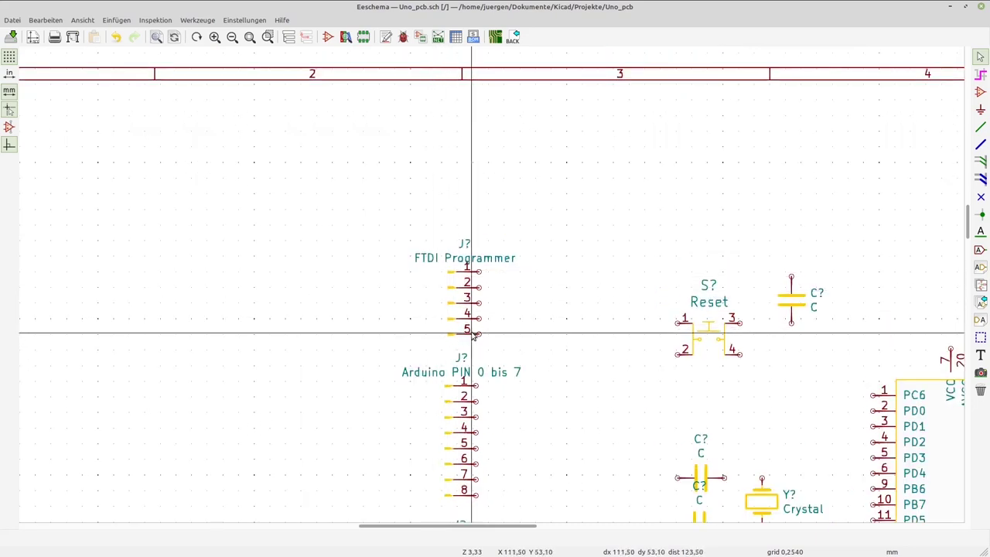
{"action": "left_click", "coordinate": [980, 356]}
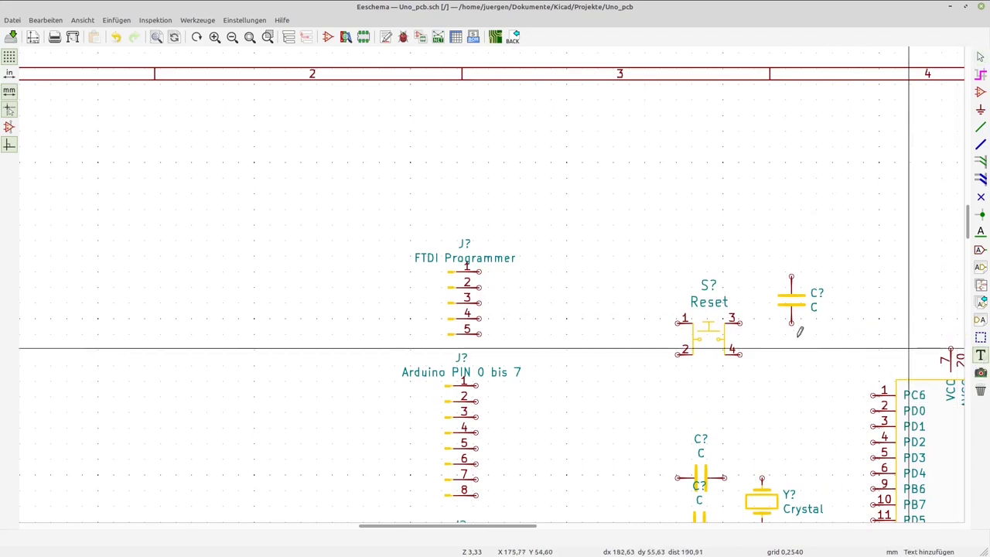
{"action": "left_click", "coordinate": [423, 265]}
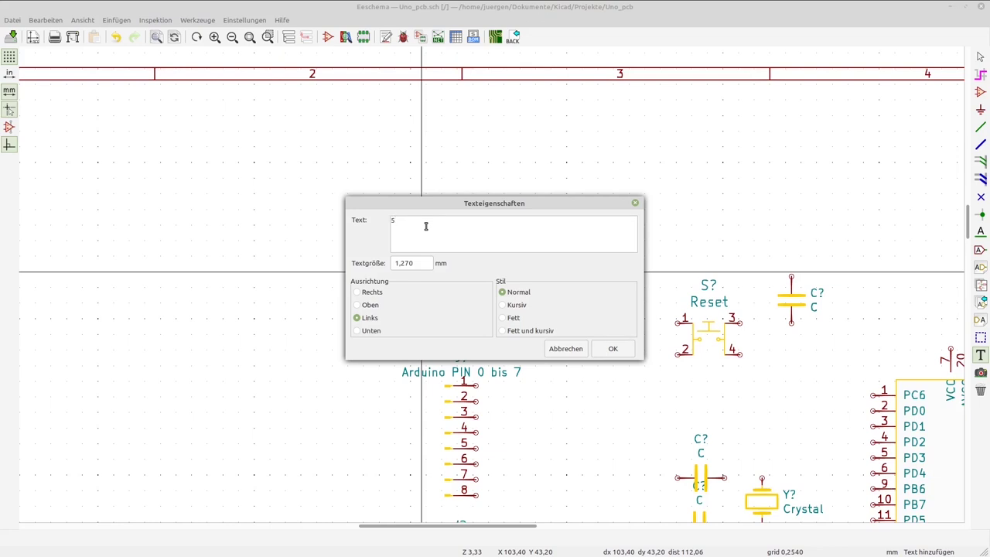
{"action": "left_click", "coordinate": [612, 349]}
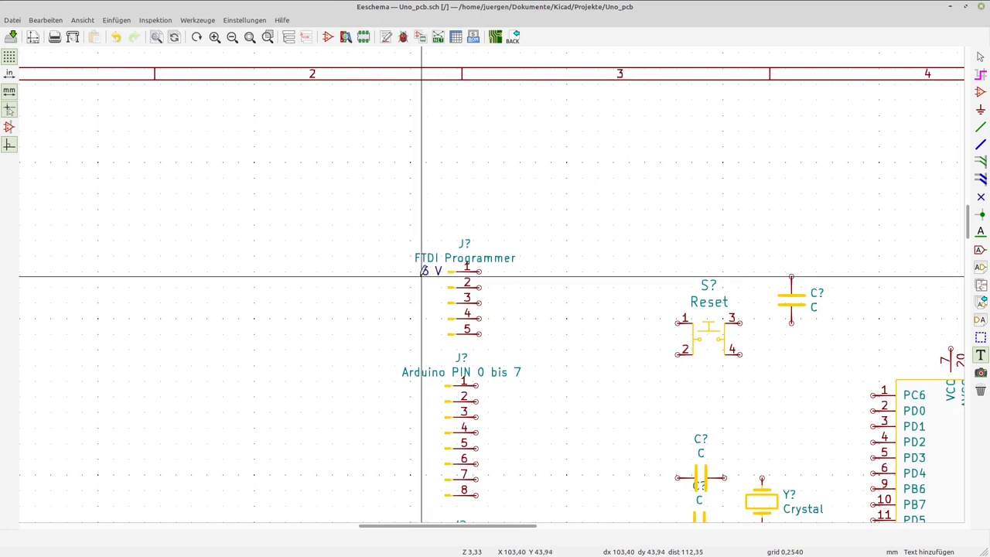
{"action": "left_click", "coordinate": [421, 271]}
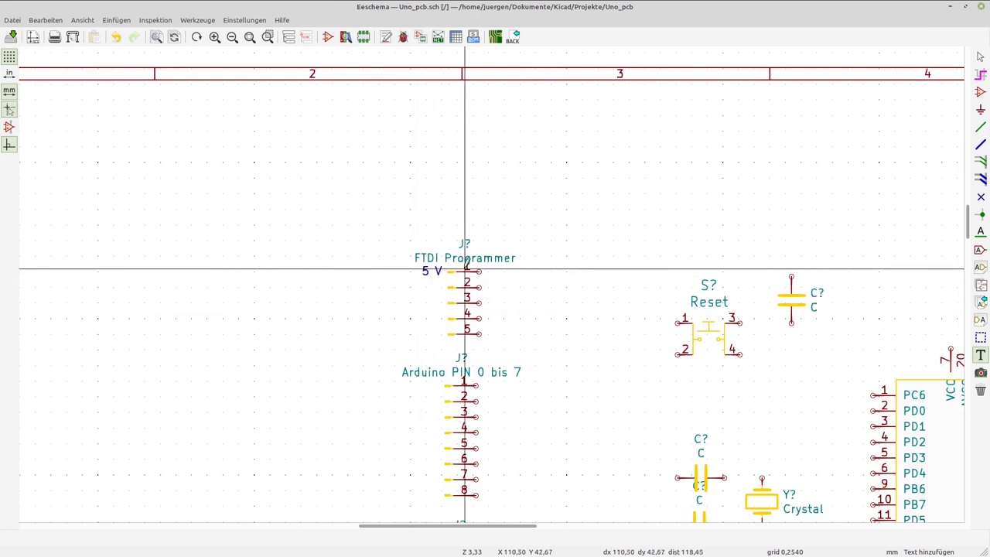
Add the text notes "RX" and "TX" to the left of pins 2 and 3 on the FTDI Programmer header.
{"action": "left_click", "coordinate": [430, 287]}
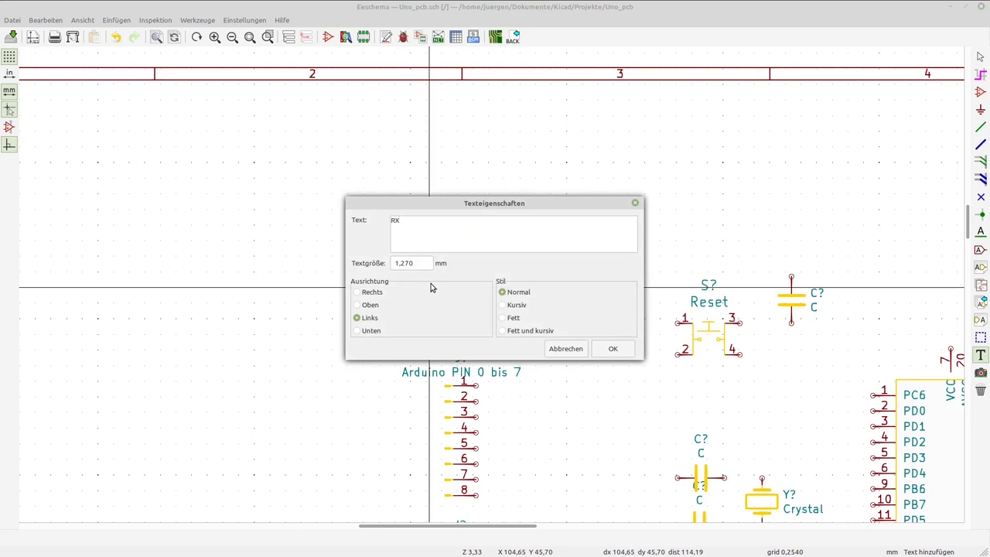
{"action": "left_click", "coordinate": [616, 352]}
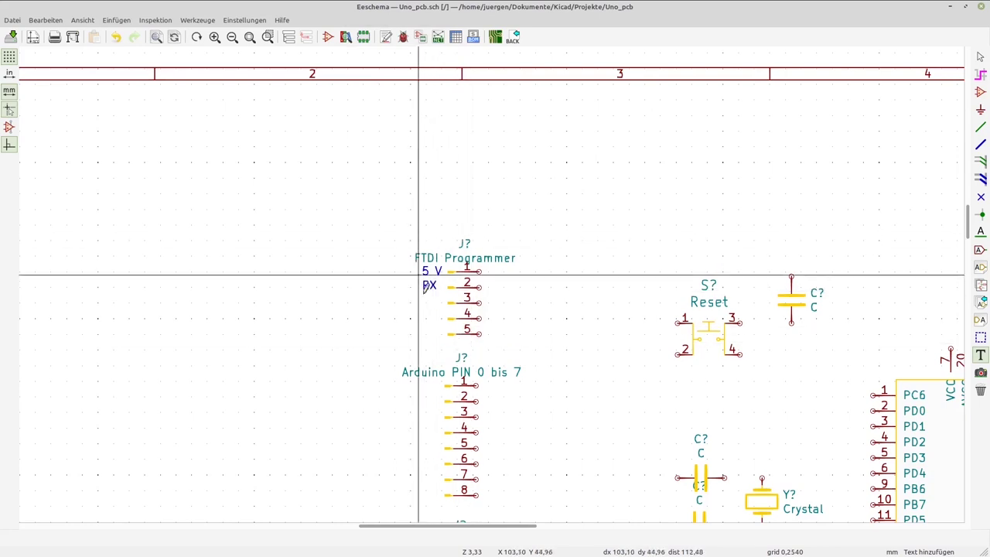
{"action": "scroll", "coordinate": [498, 277], "scroll_direction": "up", "scroll_amount": 2}
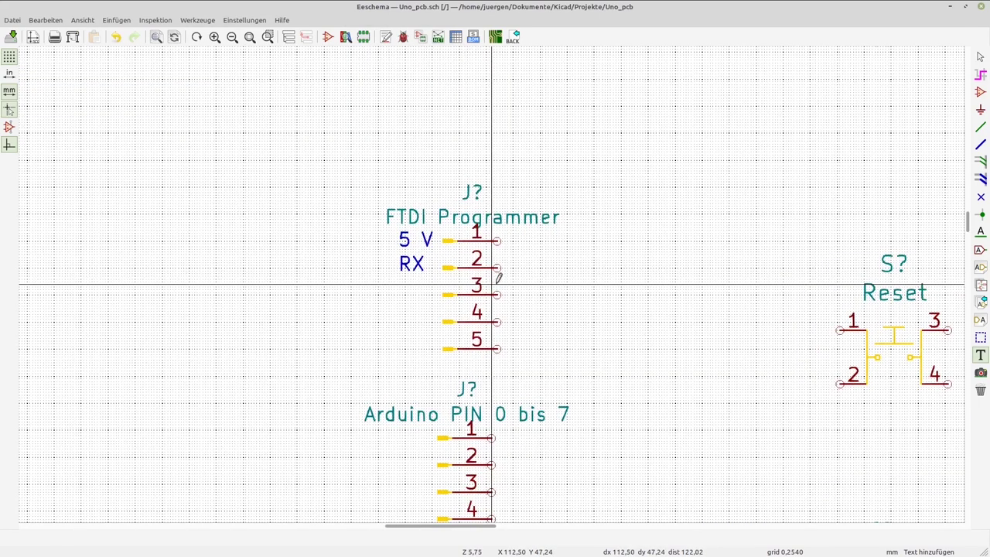
{"action": "left_click", "coordinate": [406, 294]}
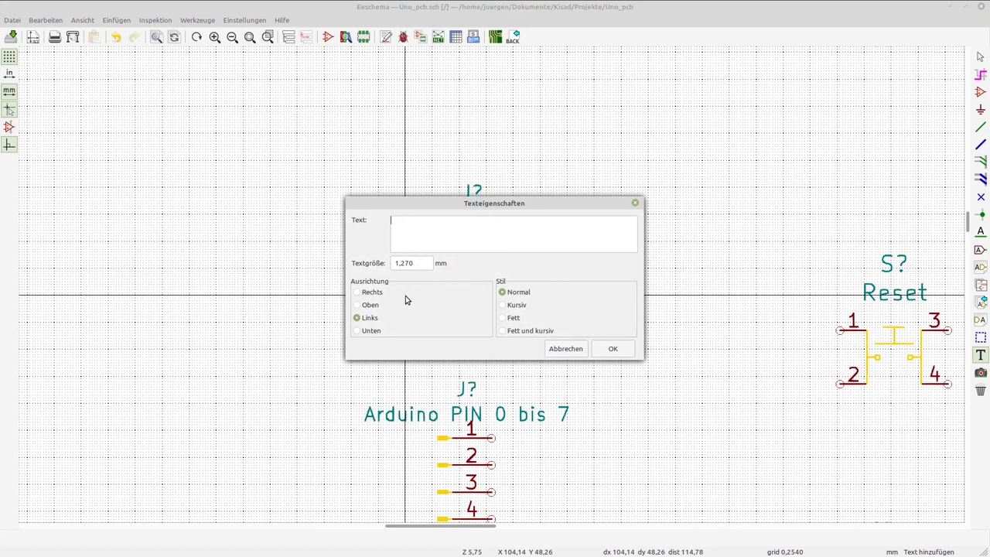
{"action": "type", "text": "TX"}
{"action": "left_click", "coordinate": [610, 350]}
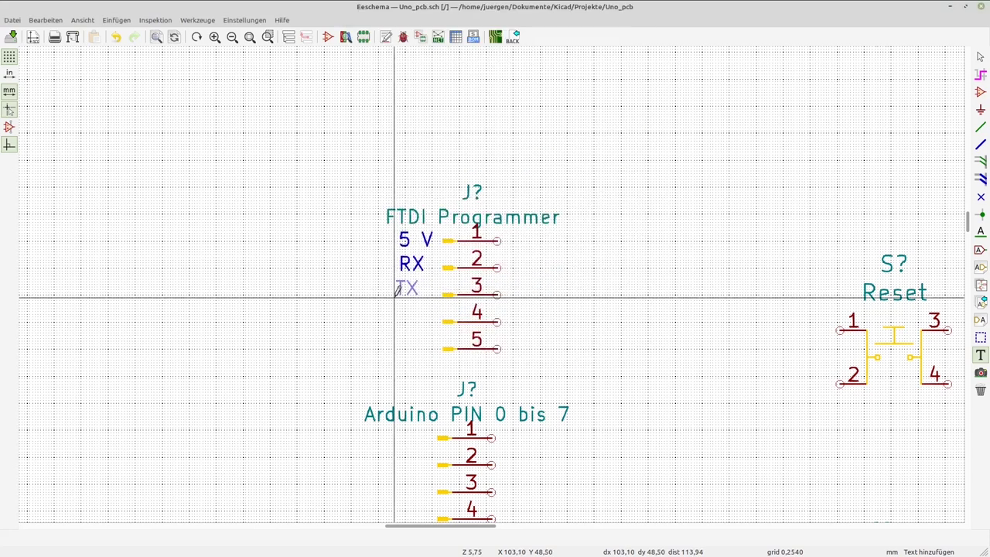
{"action": "left_click", "coordinate": [397, 295]}
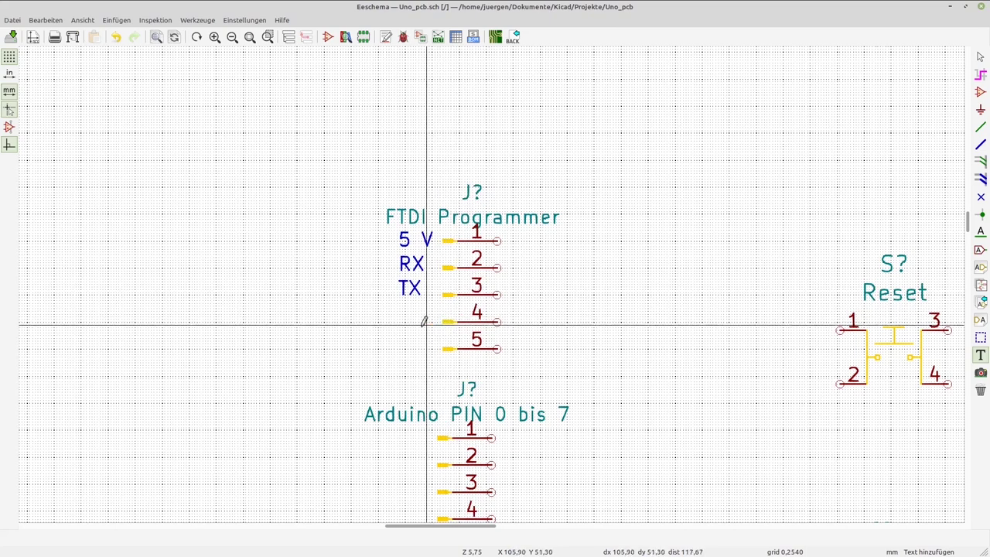
Add the text note "DTR" to the left of pin 4 on the FTDI Programmer header.
{"action": "left_click", "coordinate": [403, 323]}
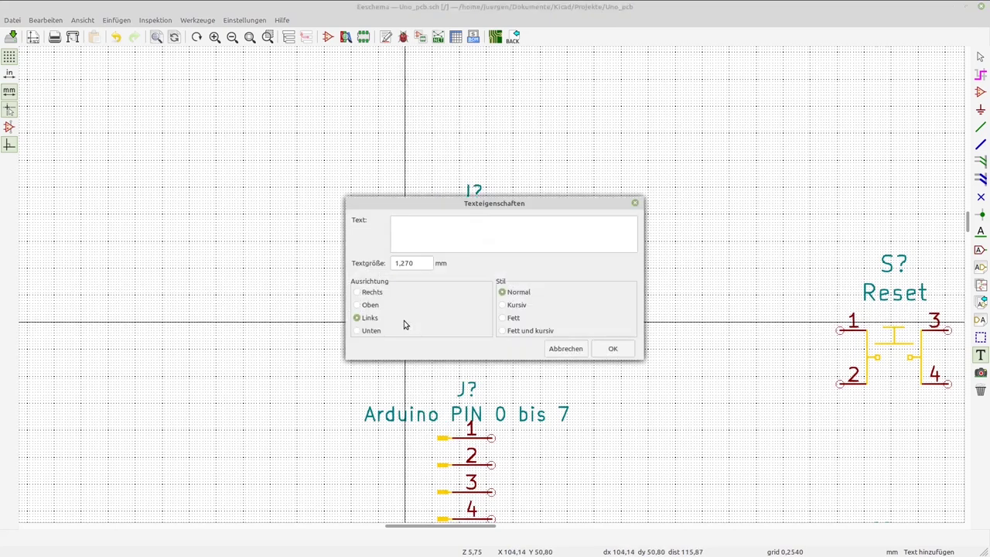
{"action": "type", "text": "DTR"}
{"action": "left_click_drag", "start_coordinate": [433, 202], "coordinate": [144, 127]}
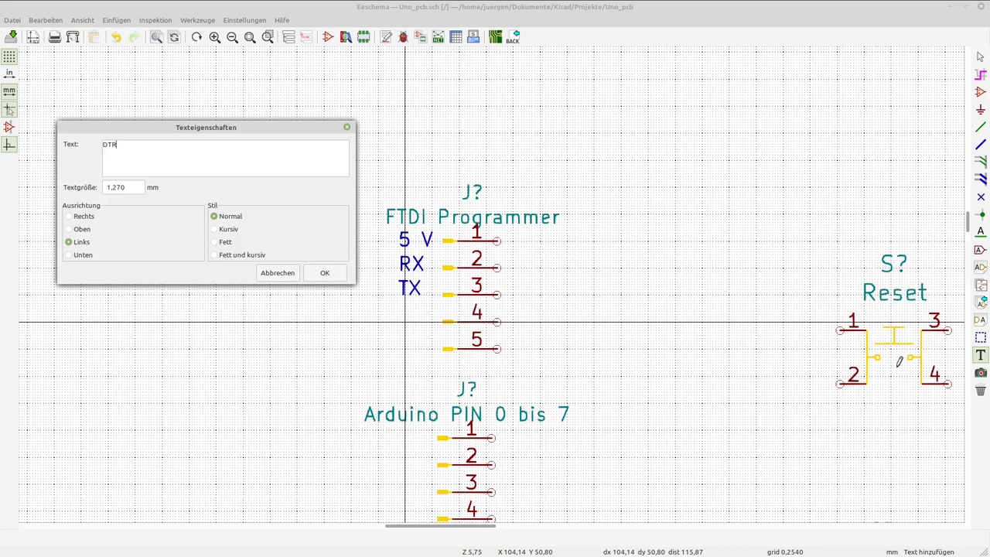
{"action": "mouse_move", "coordinate": [587, 537]}
{"action": "left_click", "coordinate": [325, 272]}
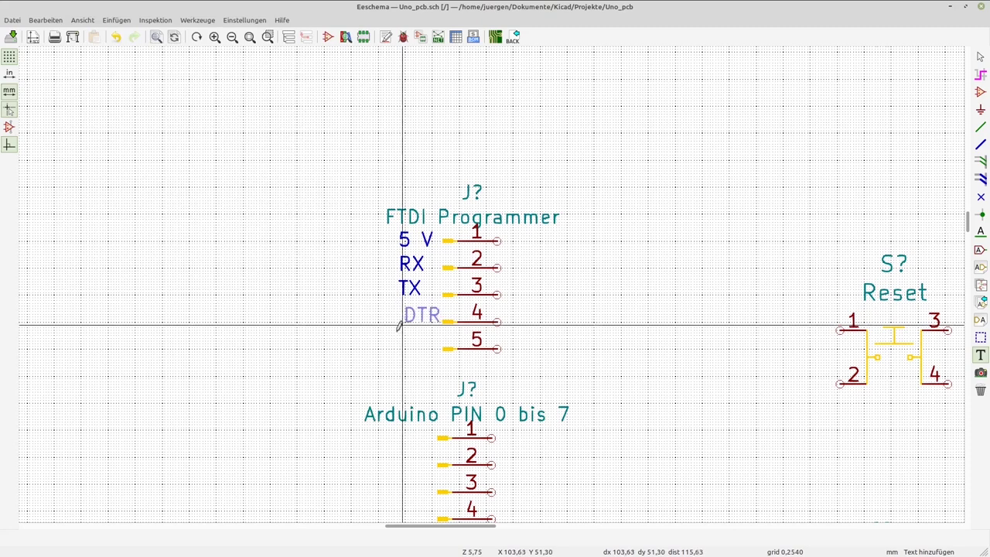
{"action": "left_click", "coordinate": [395, 324]}
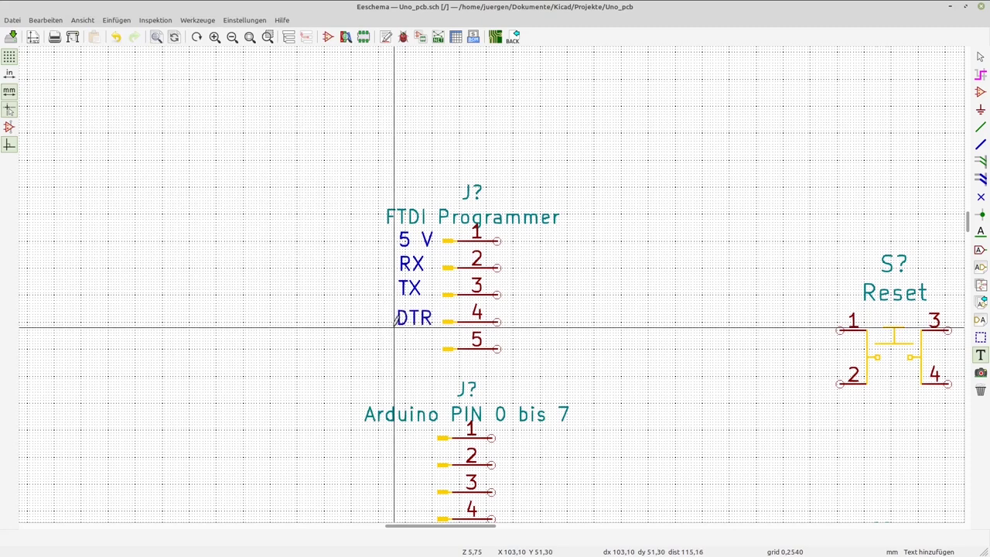
Add the text note "GND" to the left of pin 5 on the FTDI Programmer header.
{"action": "left_click", "coordinate": [414, 344]}
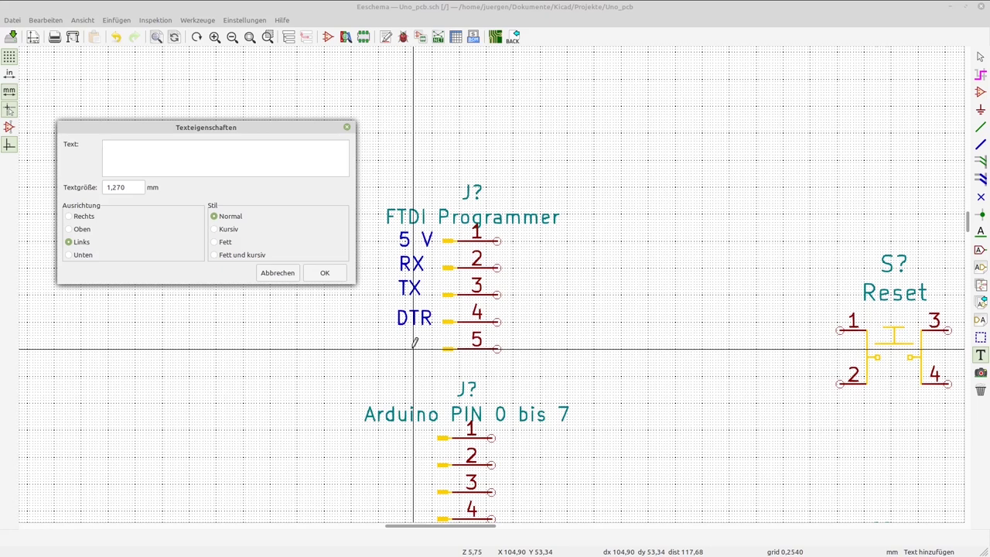
{"action": "type", "text": "Ground"}
{"action": "key", "text": "BackSpace"}
{"action": "key", "text": "BackSpace"}
{"action": "key", "text": "BackSpace"}
{"action": "key", "text": "BackSpace"}
{"action": "key", "text": "BackSpace"}
{"action": "type", "text": "GND"}
{"action": "key", "text": "Return"}
{"action": "left_click", "coordinate": [414, 344]}
{"action": "scroll", "coordinate": [414, 344], "scroll_direction": "down", "scroll_amount": 2}
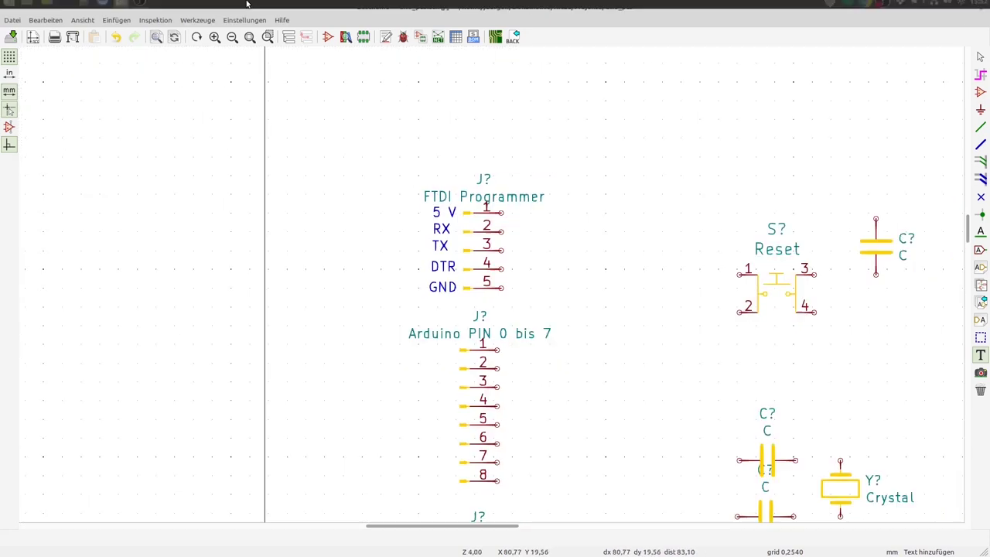
{"action": "left_click", "coordinate": [251, 42]}
{"action": "scroll", "coordinate": [420, 188], "scroll_direction": "up", "scroll_amount": 1}
{"action": "scroll", "coordinate": [493, 277], "scroll_direction": "down", "scroll_amount": 1}
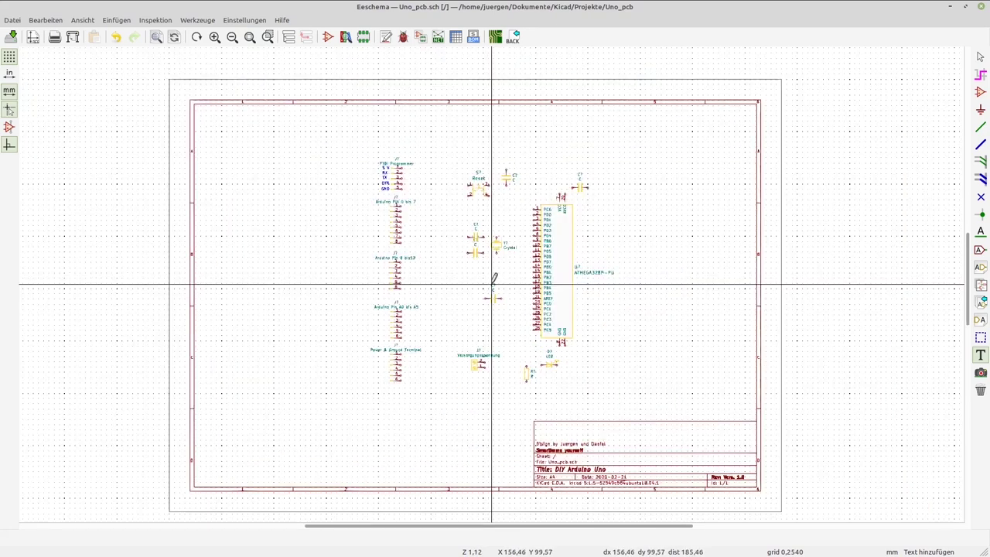